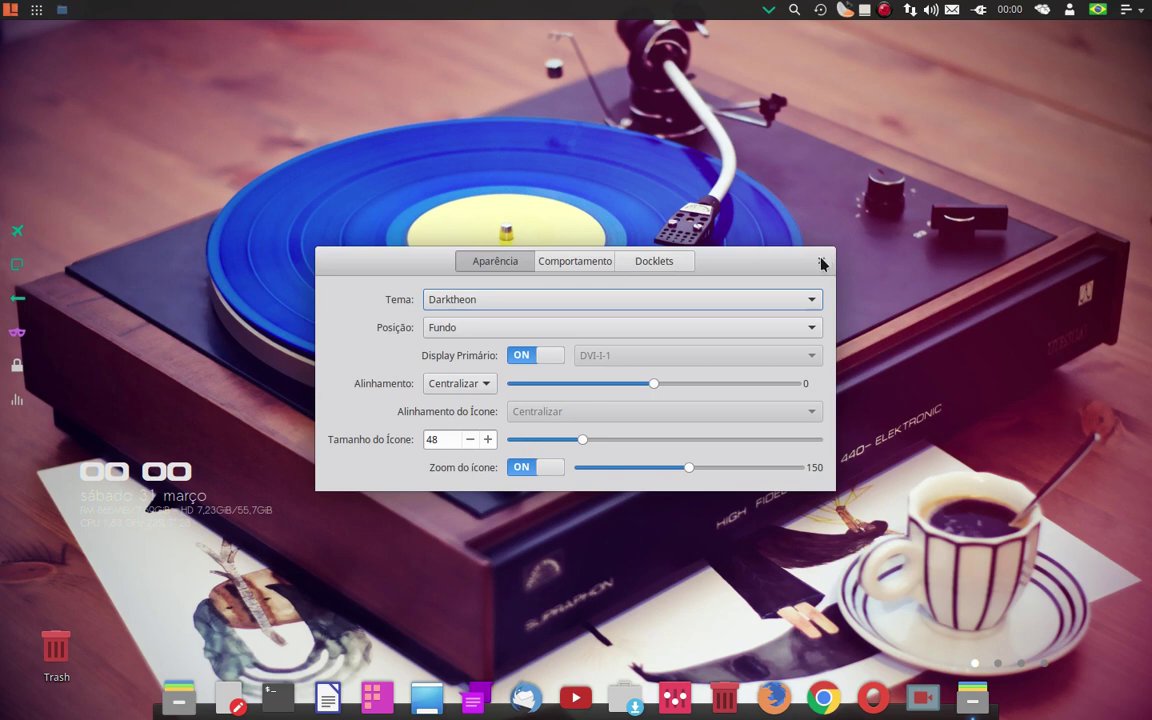
Open the Voyager Box launcher and start Conky Control from it.
{"action": "mouse_move", "coordinate": [1148, 318]}
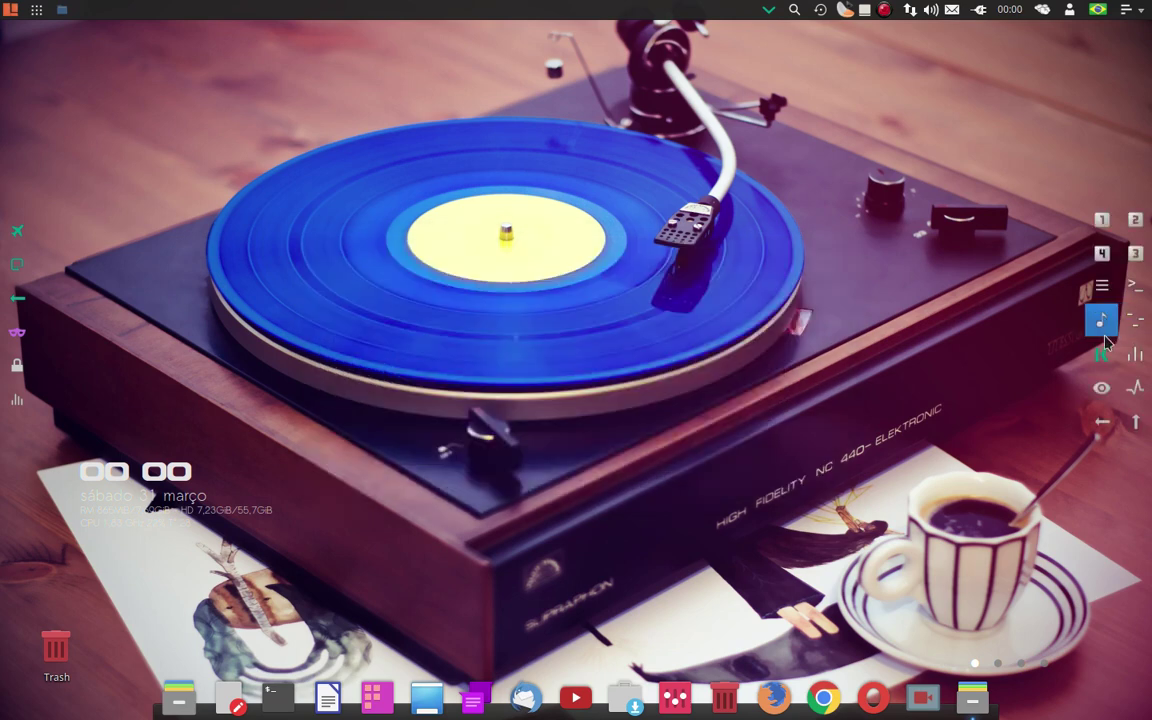
{"action": "left_click", "coordinate": [1101, 387]}
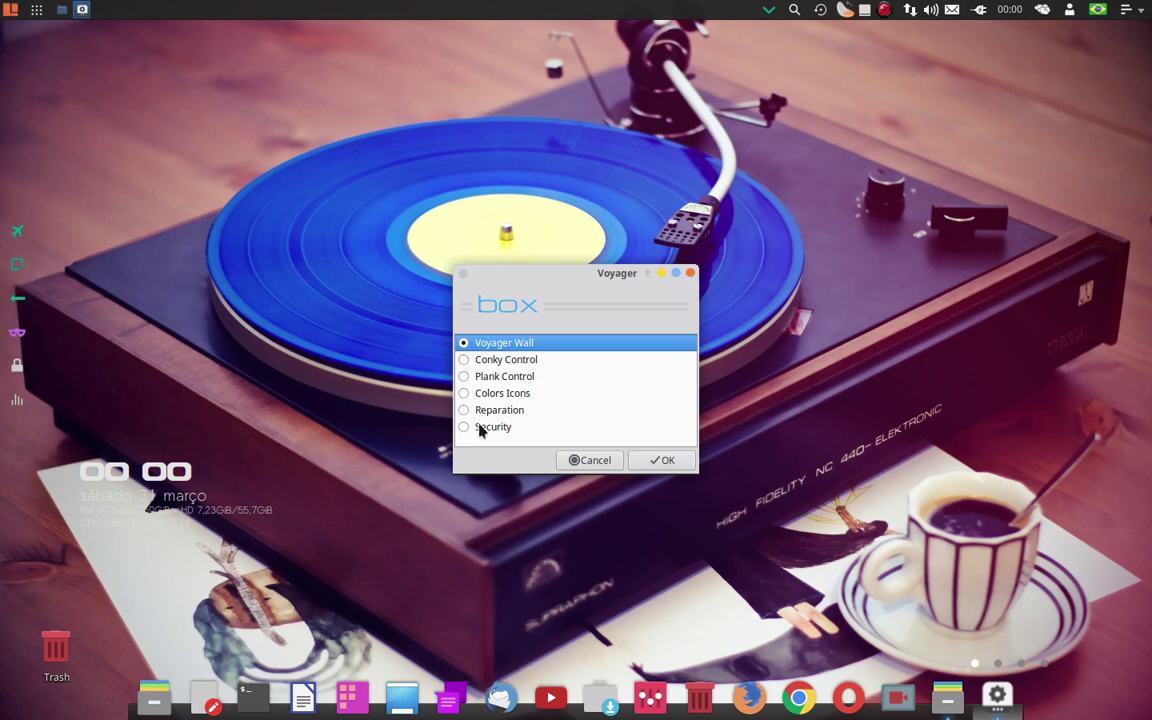
{"action": "left_click", "coordinate": [468, 360]}
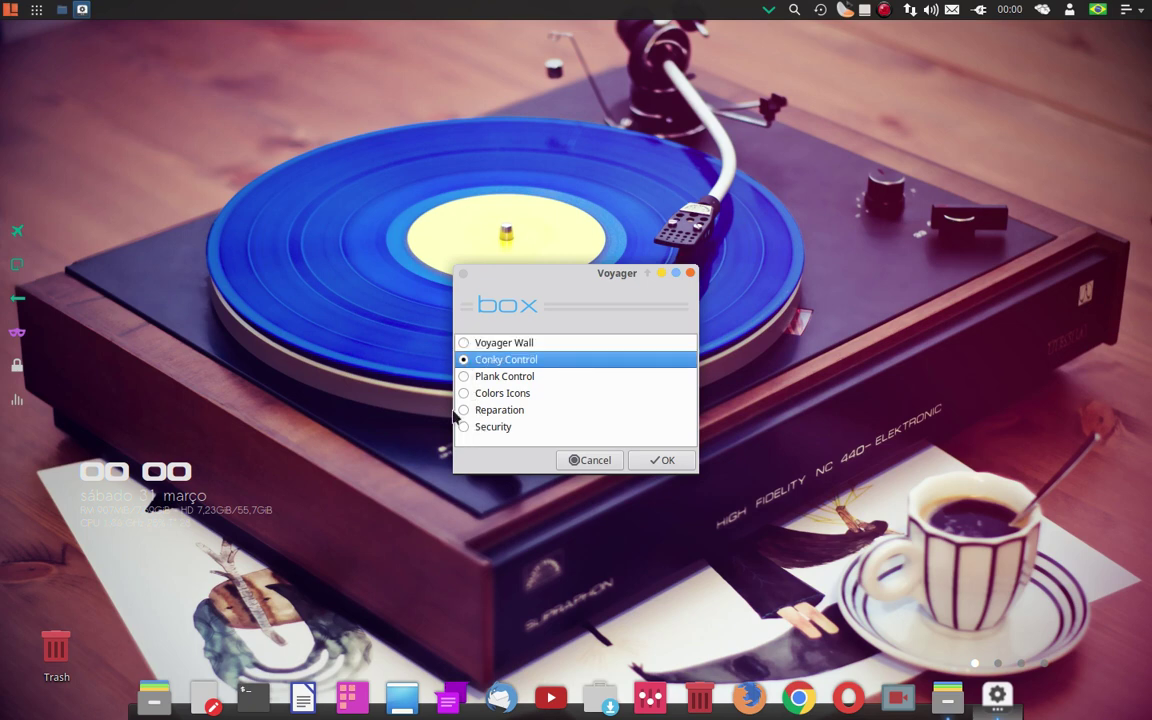
{"action": "left_click", "coordinate": [672, 462]}
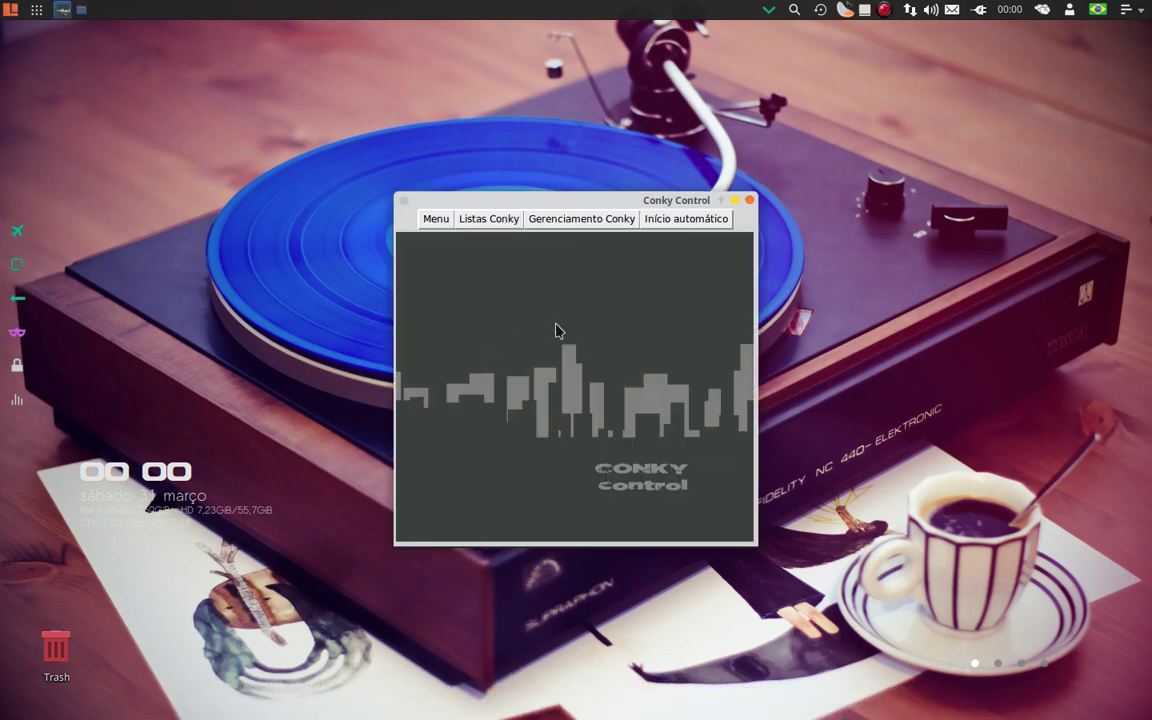
Examine the Conky list, management and autostart options in Conky Control, and close it.
{"action": "left_click", "coordinate": [435, 222]}
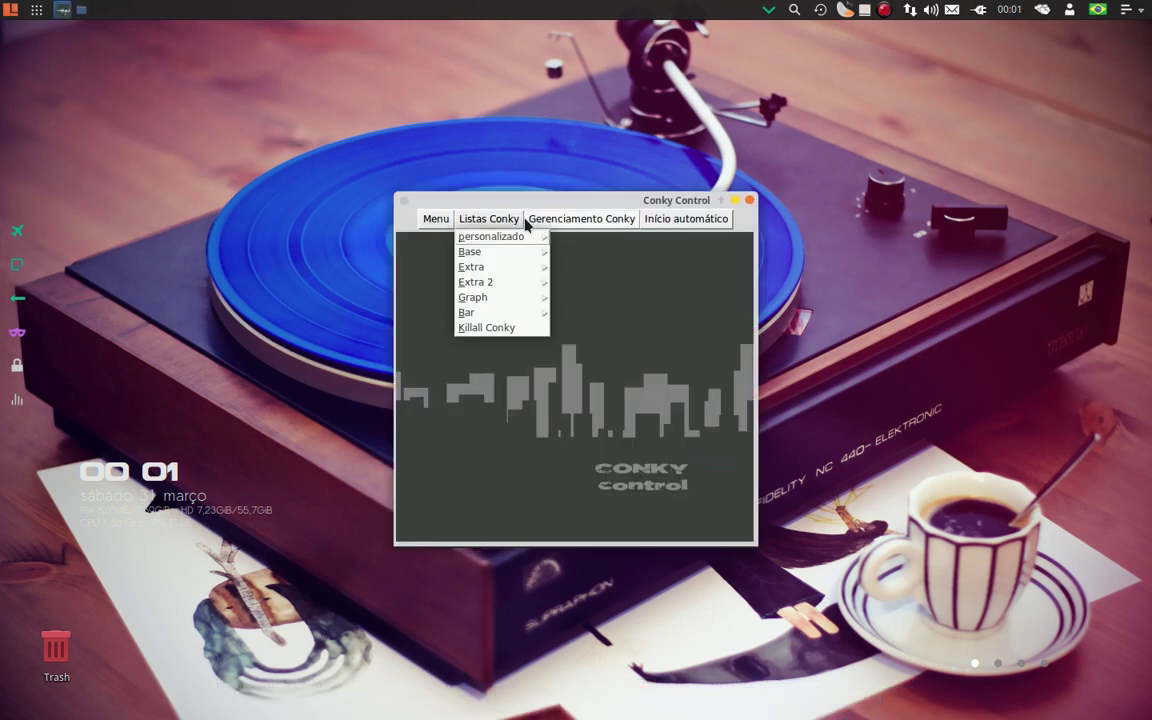
{"action": "mouse_move", "coordinate": [535, 221]}
{"action": "mouse_move", "coordinate": [657, 226]}
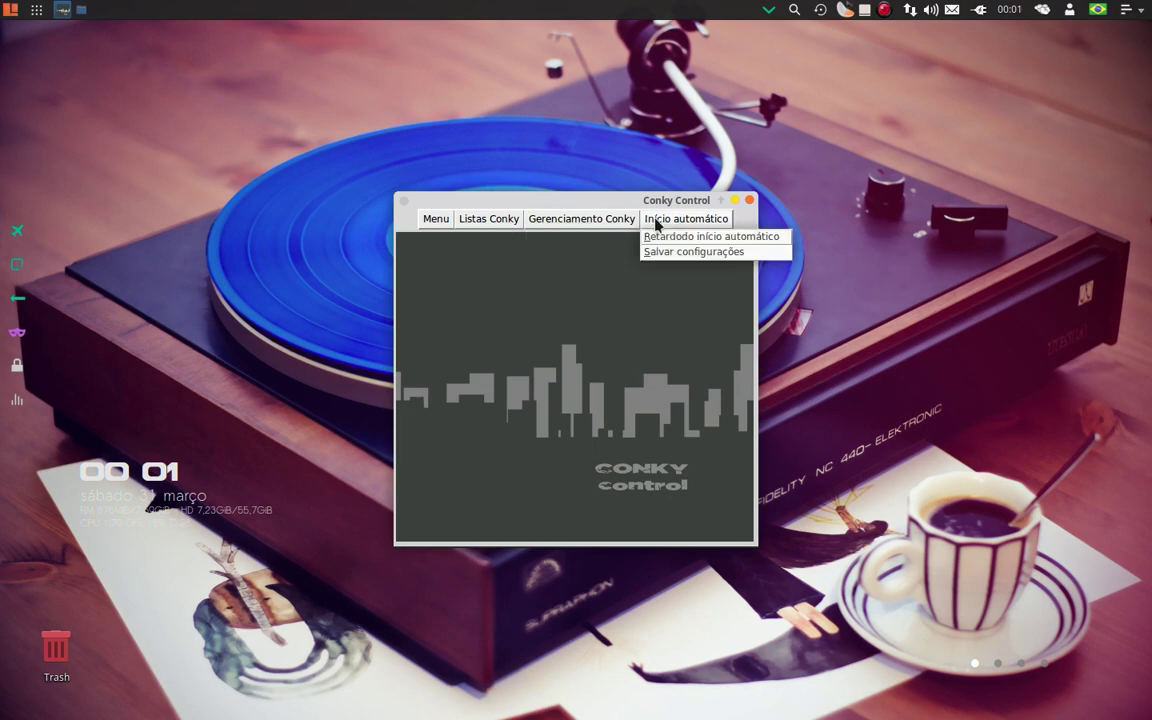
{"action": "mouse_move", "coordinate": [574, 228]}
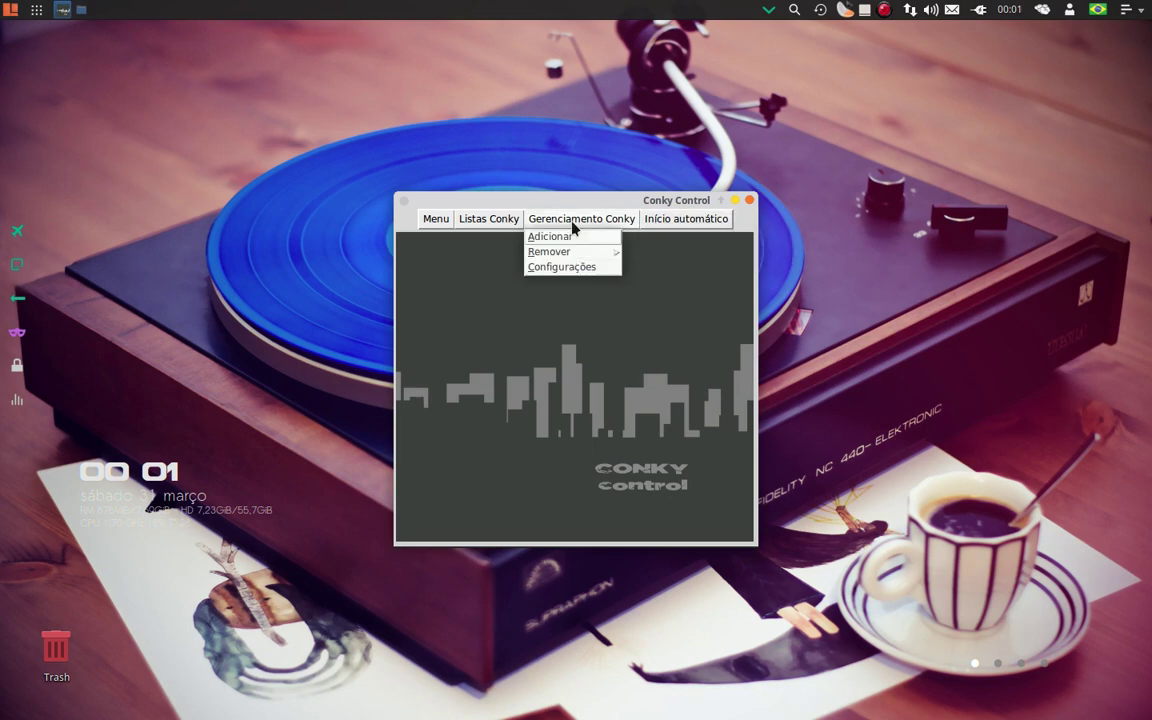
{"action": "left_click", "coordinate": [548, 399]}
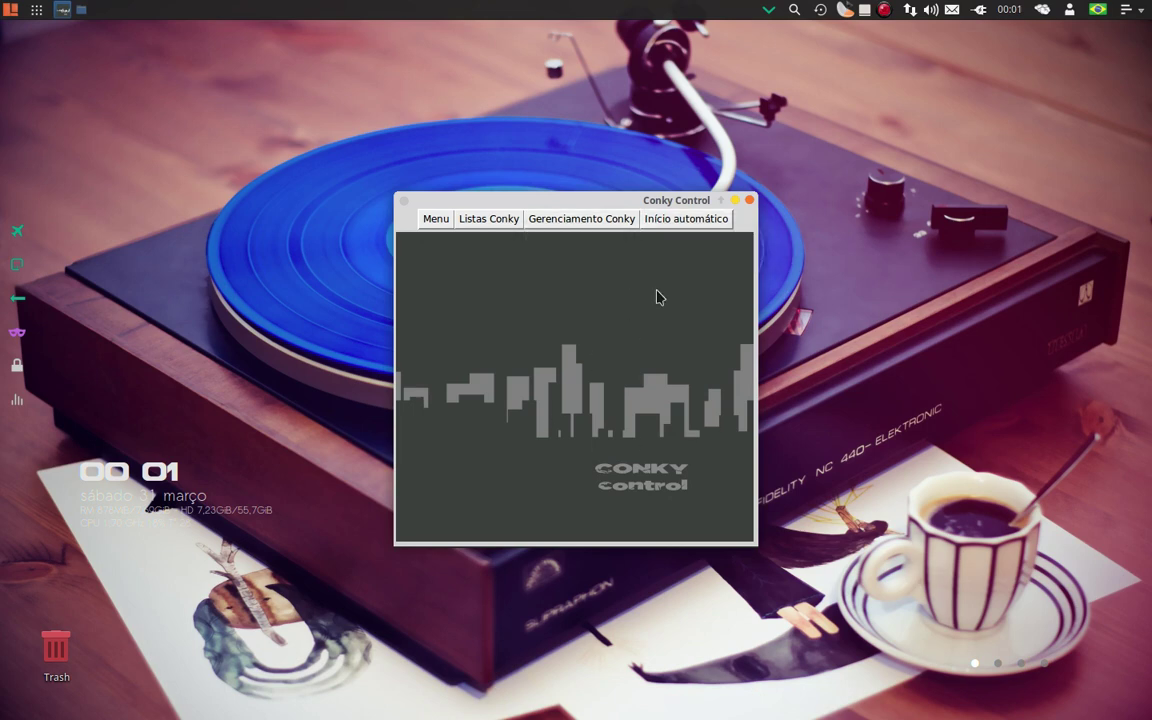
{"action": "left_click", "coordinate": [749, 199]}
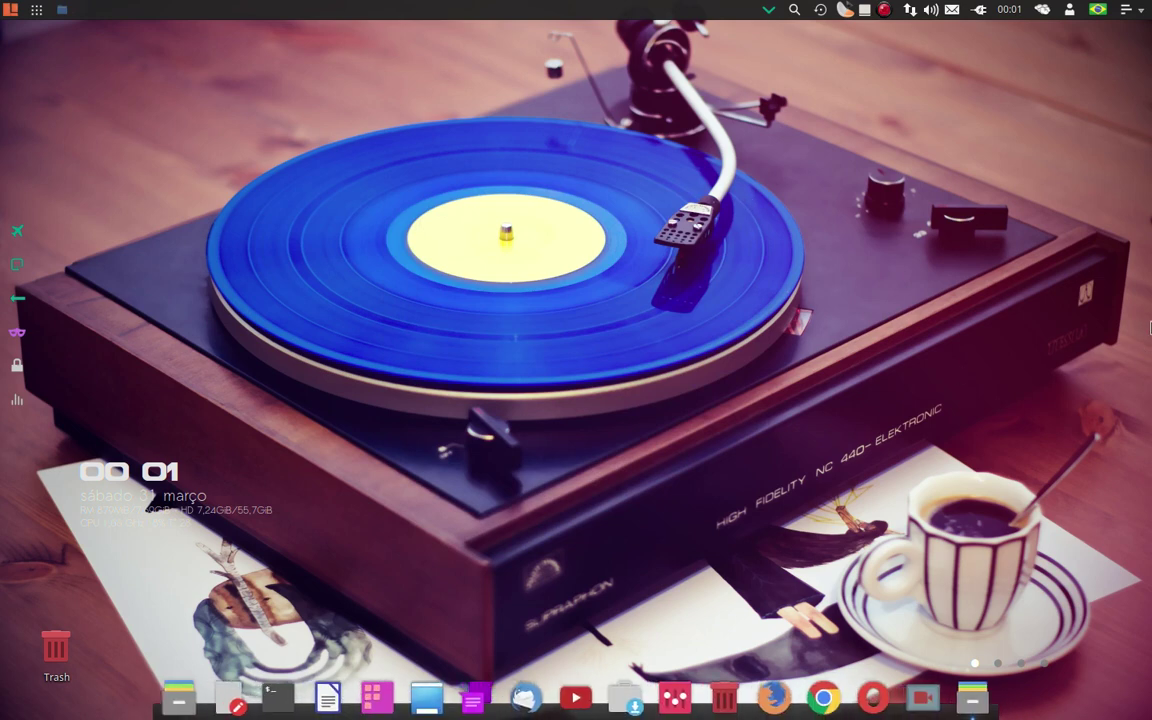
View workspaces 2, 3 and 4 in turn and return to workspace 1.
{"action": "mouse_move", "coordinate": [1150, 327]}
{"action": "mouse_move", "coordinate": [1150, 278]}
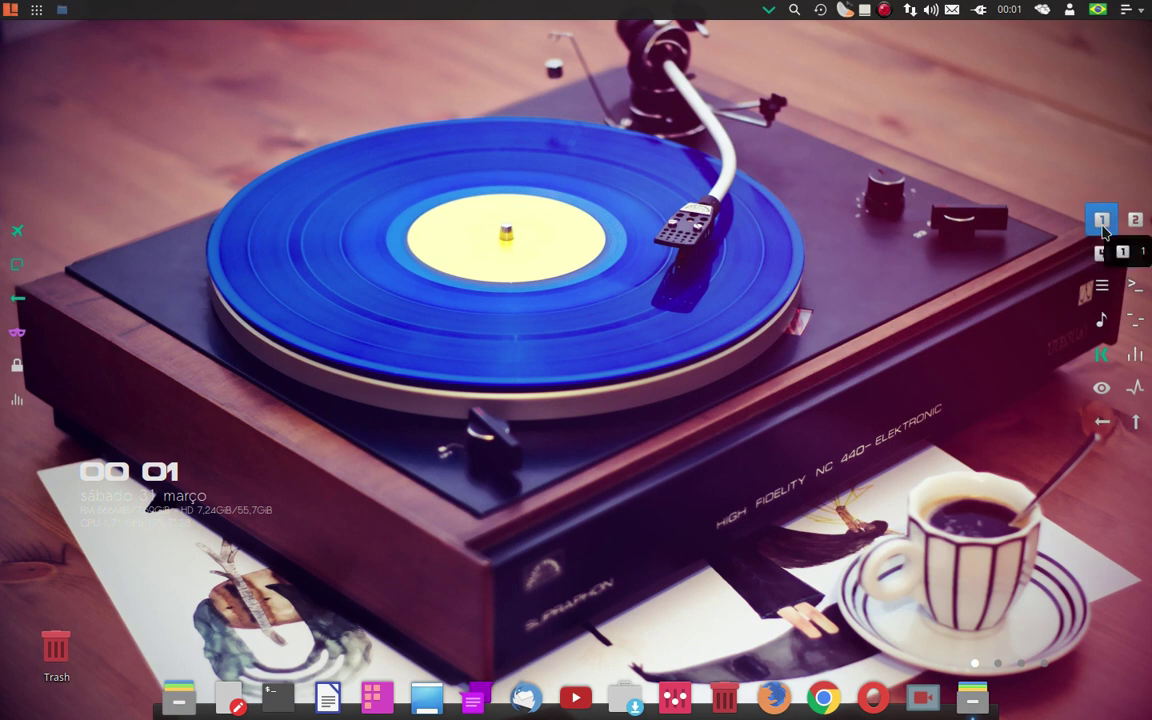
{"action": "left_click", "coordinate": [35, 11]}
{"action": "left_click", "coordinate": [36, 218]}
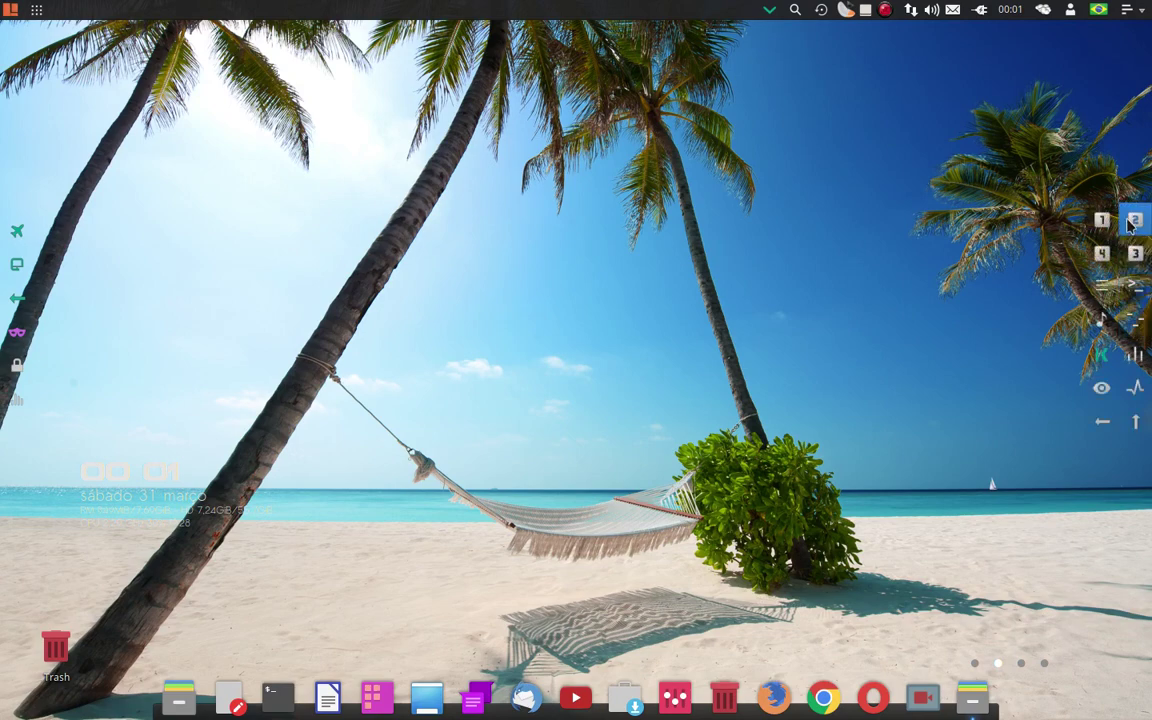
{"action": "left_click", "coordinate": [1134, 253]}
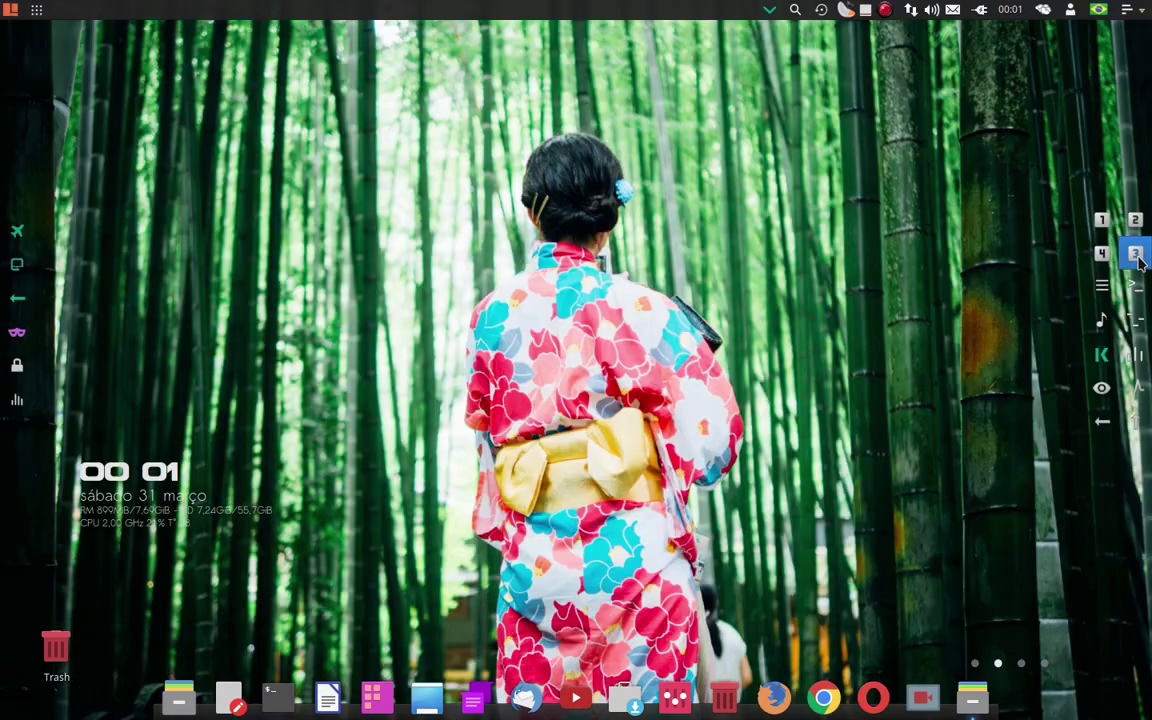
{"action": "left_click", "coordinate": [1104, 257]}
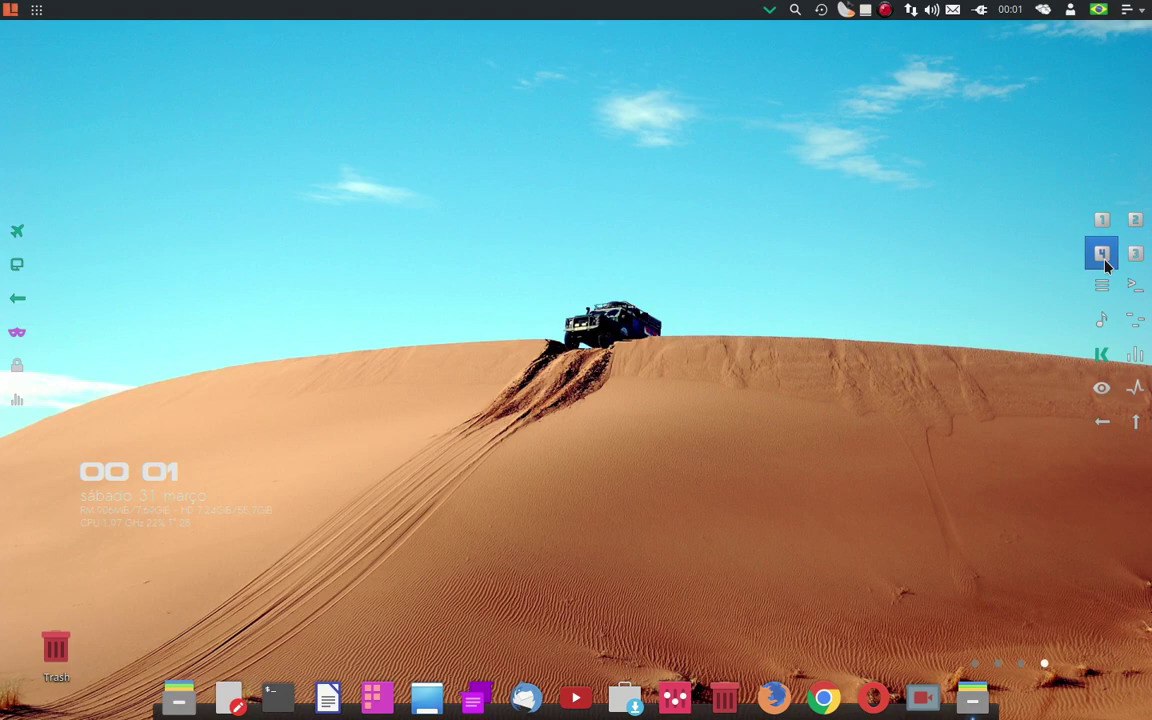
{"action": "left_click", "coordinate": [1102, 224]}
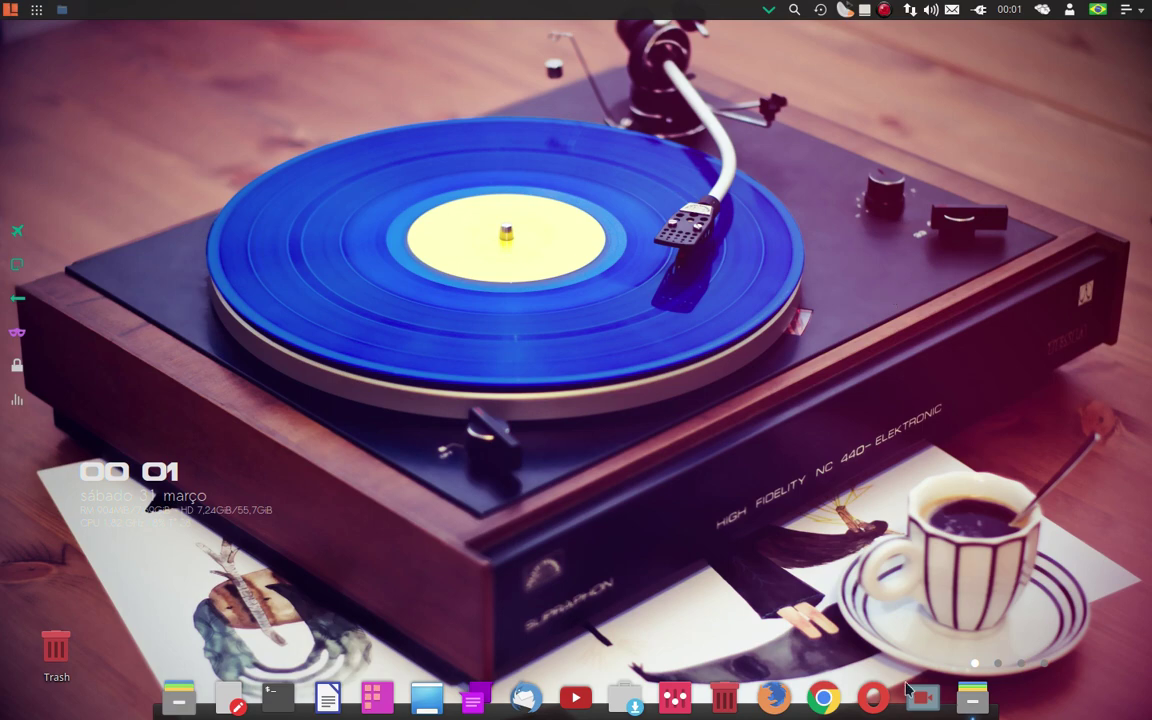
Carry the Carioca - Umbanda file manager window to workspace 4 and back to workspace 1, ending with it minimized.
{"action": "left_click", "coordinate": [975, 698]}
{"action": "left_click_drag", "start_coordinate": [561, 218], "coordinate": [790, 272]}
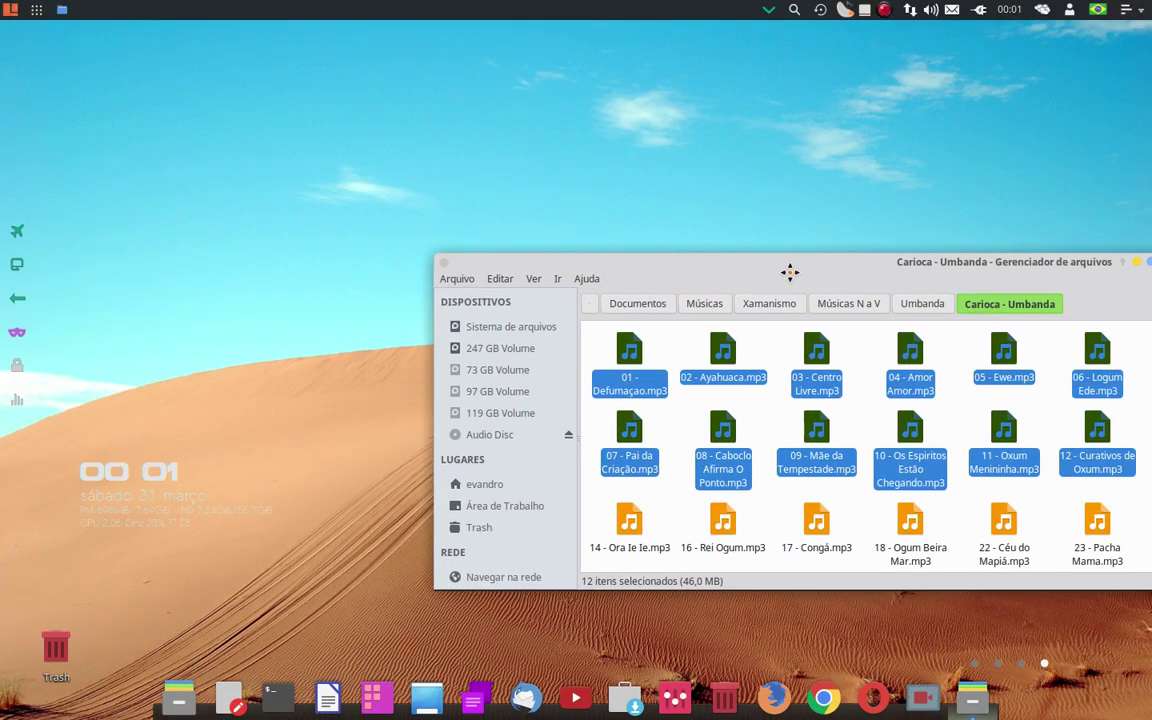
{"action": "left_click_drag", "start_coordinate": [864, 275], "coordinate": [758, 237]}
{"action": "left_click_drag", "start_coordinate": [661, 232], "coordinate": [714, 148]}
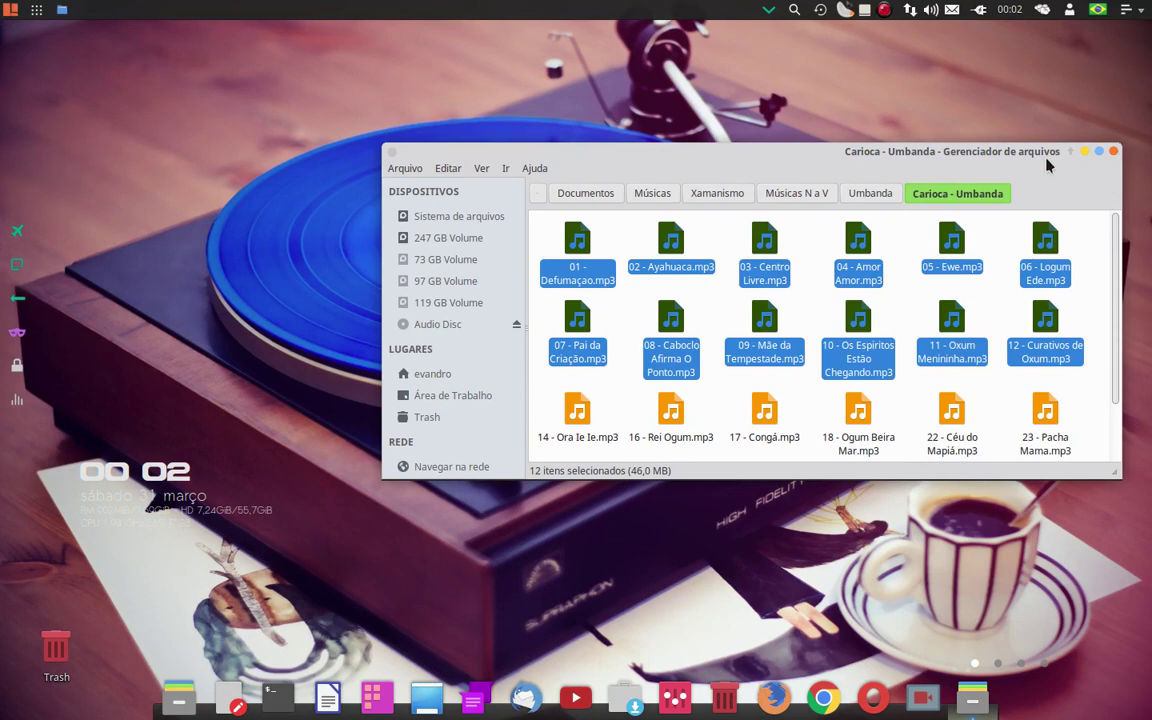
{"action": "left_click", "coordinate": [1085, 151]}
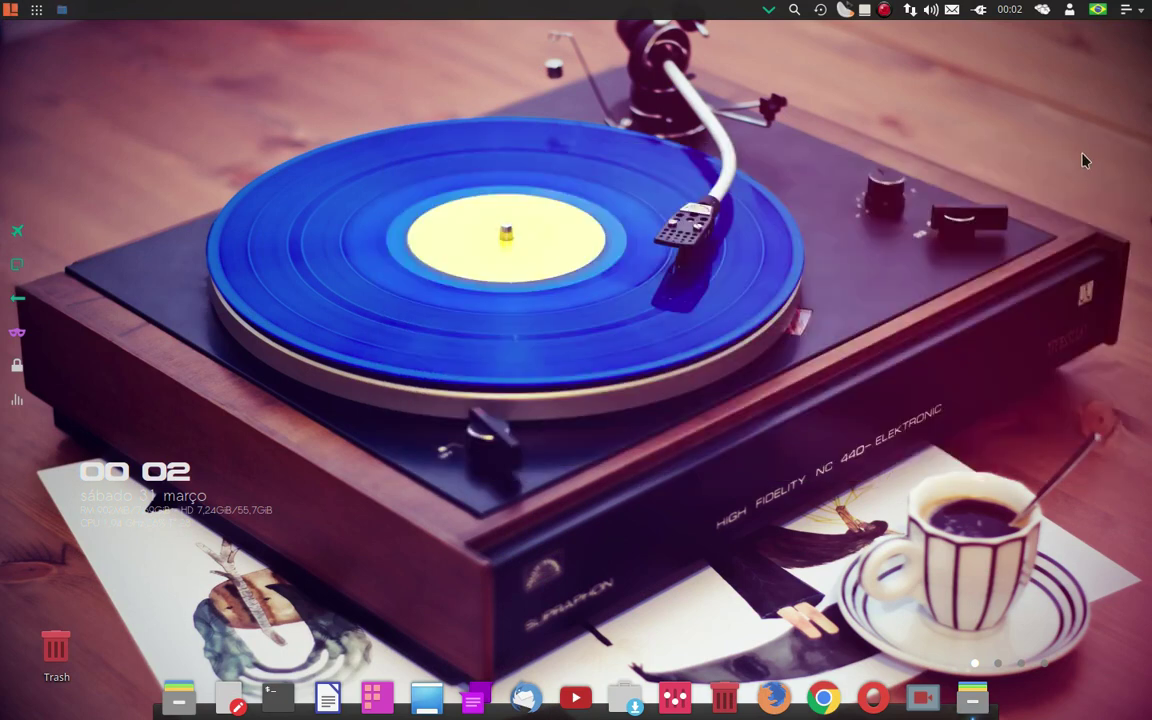
Look through the personal, hardware, system and other categories of the Xfce settings manager, and close it.
{"action": "left_click", "coordinate": [673, 690]}
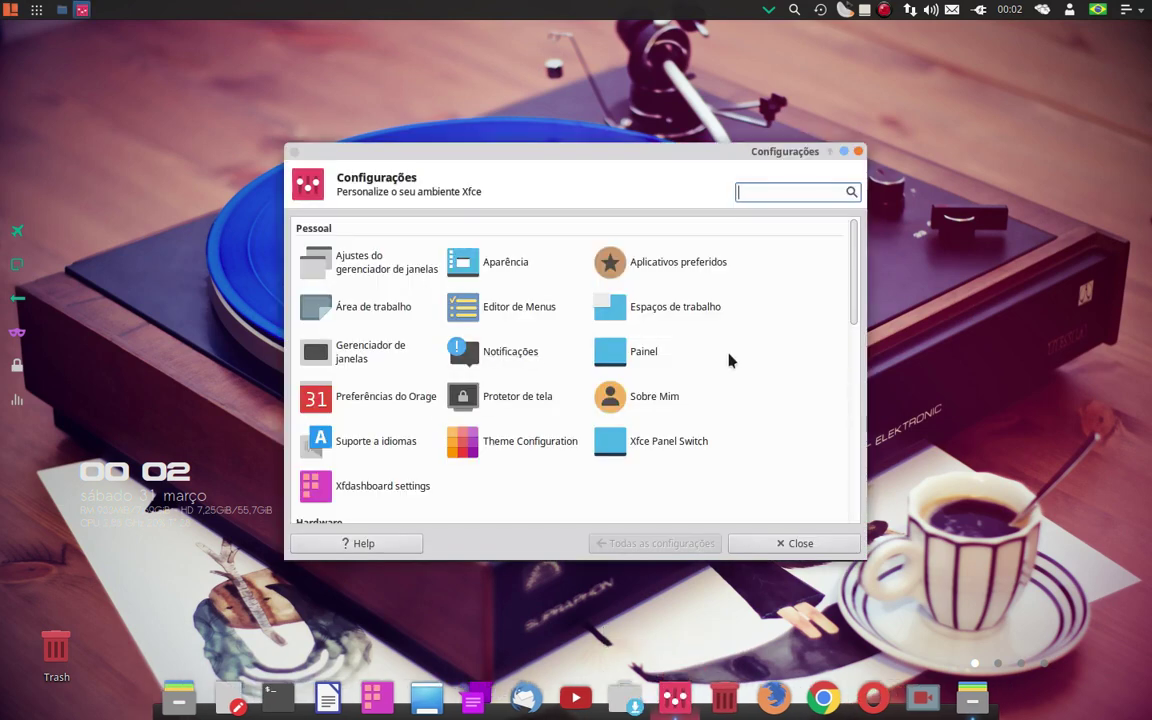
{"action": "scroll", "coordinate": [731, 360], "scroll_direction": "down", "scroll_amount": 3}
{"action": "scroll", "coordinate": [660, 430], "scroll_direction": "down", "scroll_amount": 8}
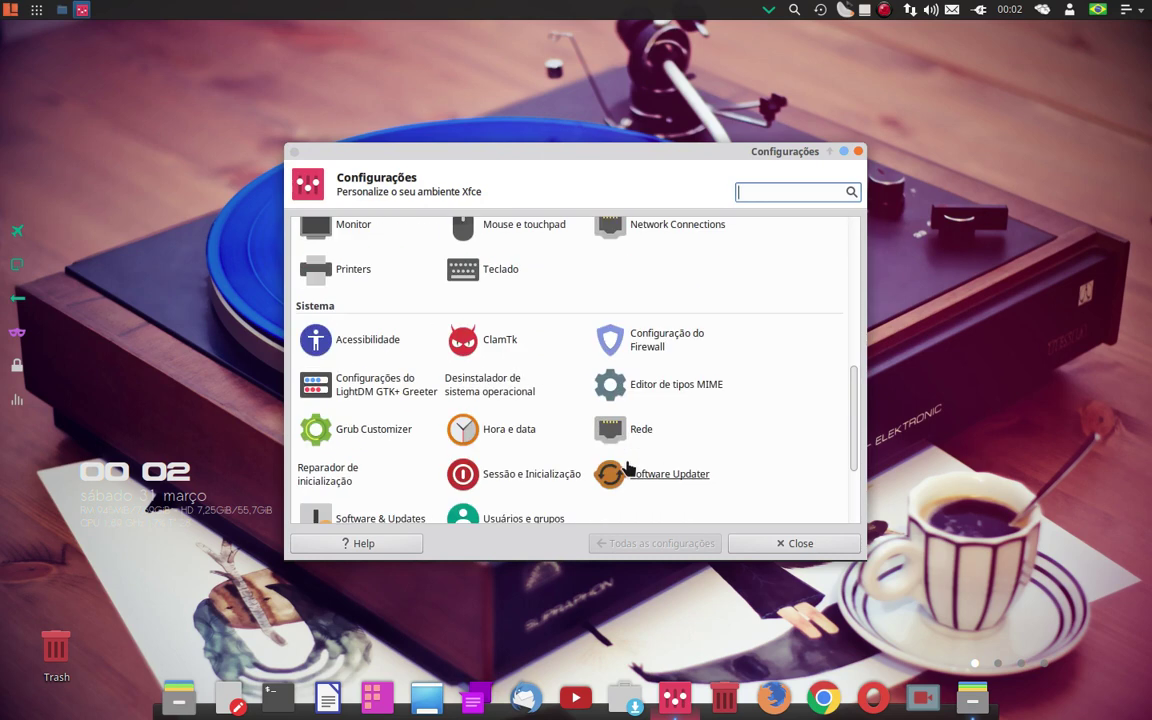
{"action": "scroll", "coordinate": [500, 460], "scroll_direction": "up", "scroll_amount": 3}
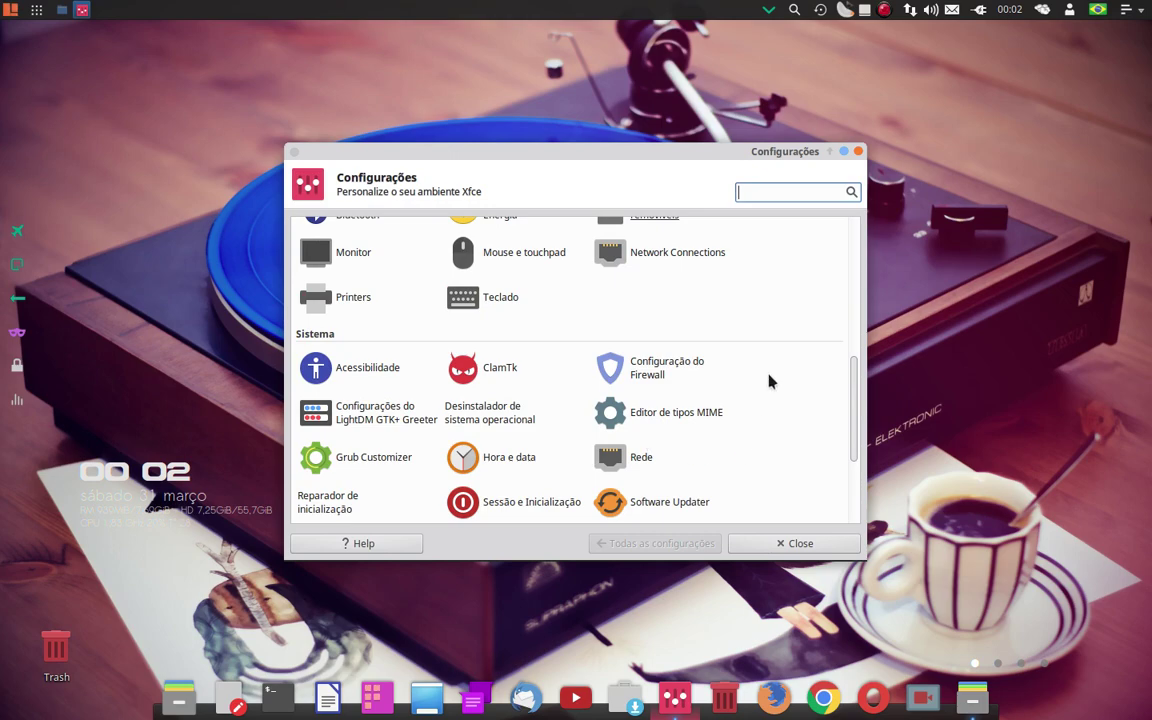
{"action": "scroll", "coordinate": [767, 384], "scroll_direction": "up", "scroll_amount": 5}
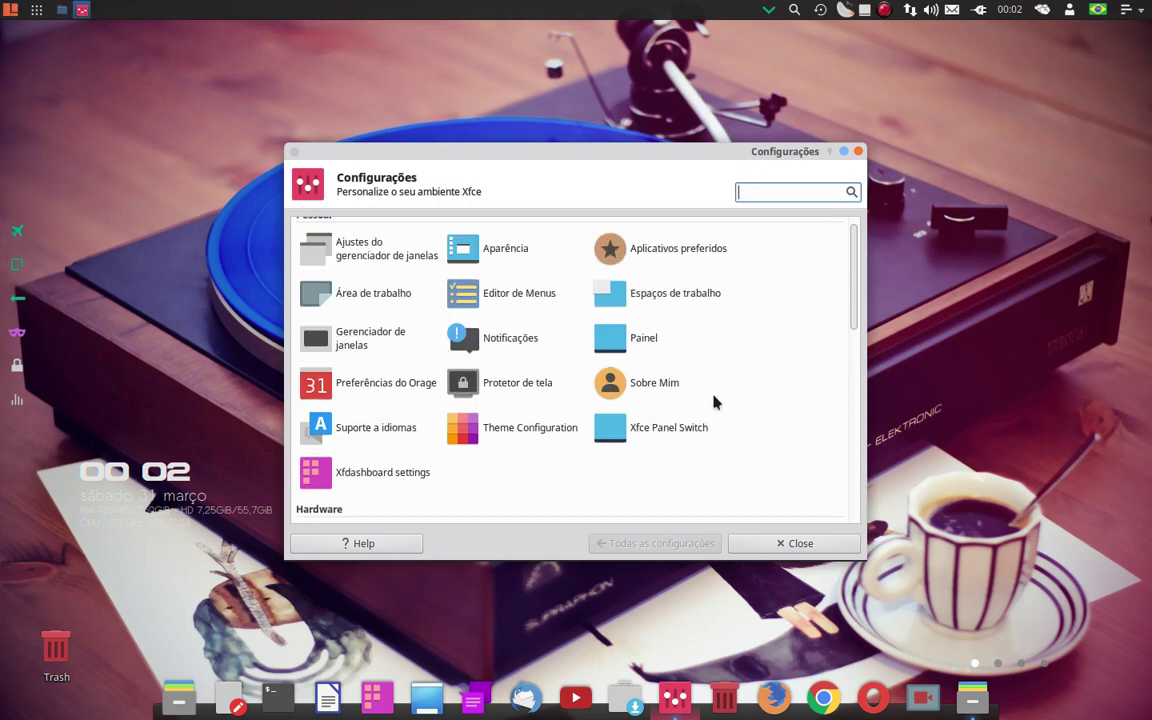
{"action": "scroll", "coordinate": [715, 401], "scroll_direction": "down", "scroll_amount": 5}
{"action": "scroll", "coordinate": [707, 413], "scroll_direction": "down", "scroll_amount": 3}
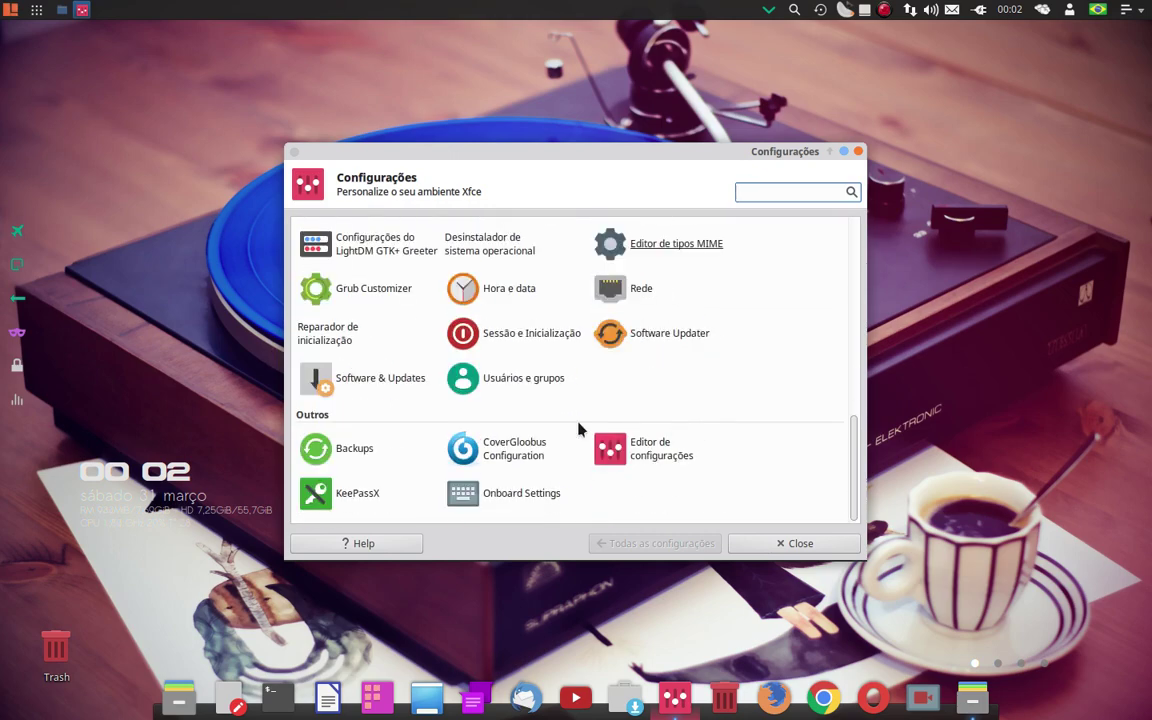
{"action": "left_click", "coordinate": [858, 151]}
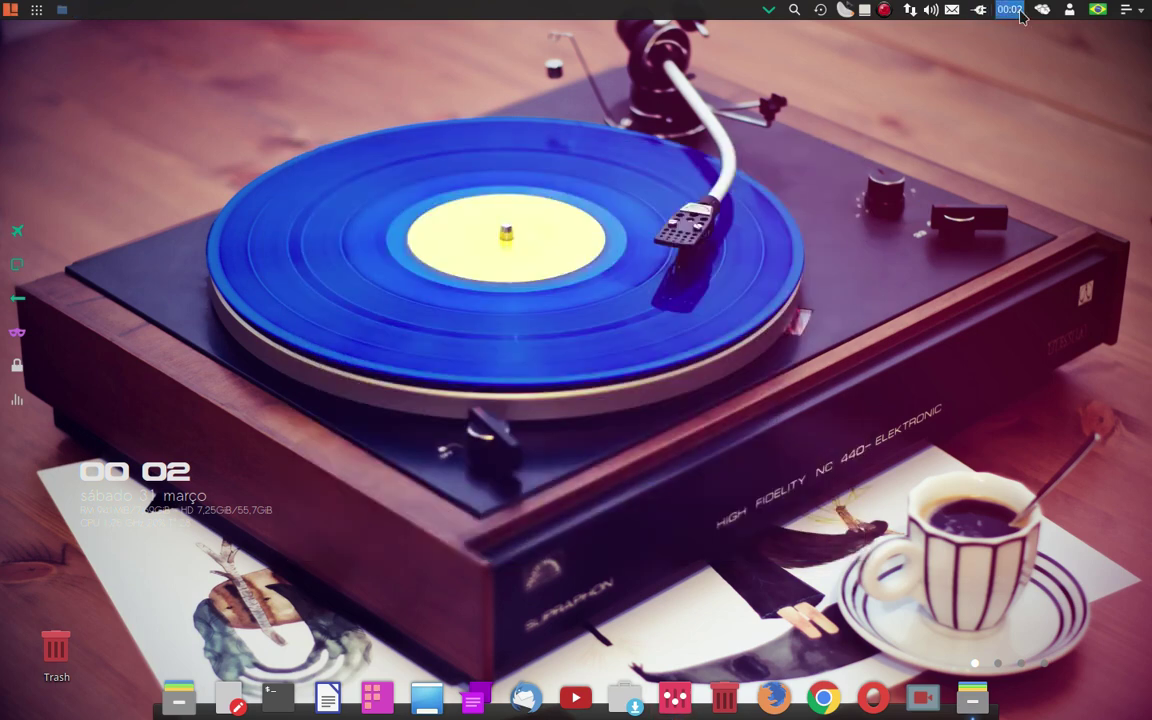
View the current weather summary and open the full weather report with its forecast by day.
{"action": "mouse_move", "coordinate": [1040, 14]}
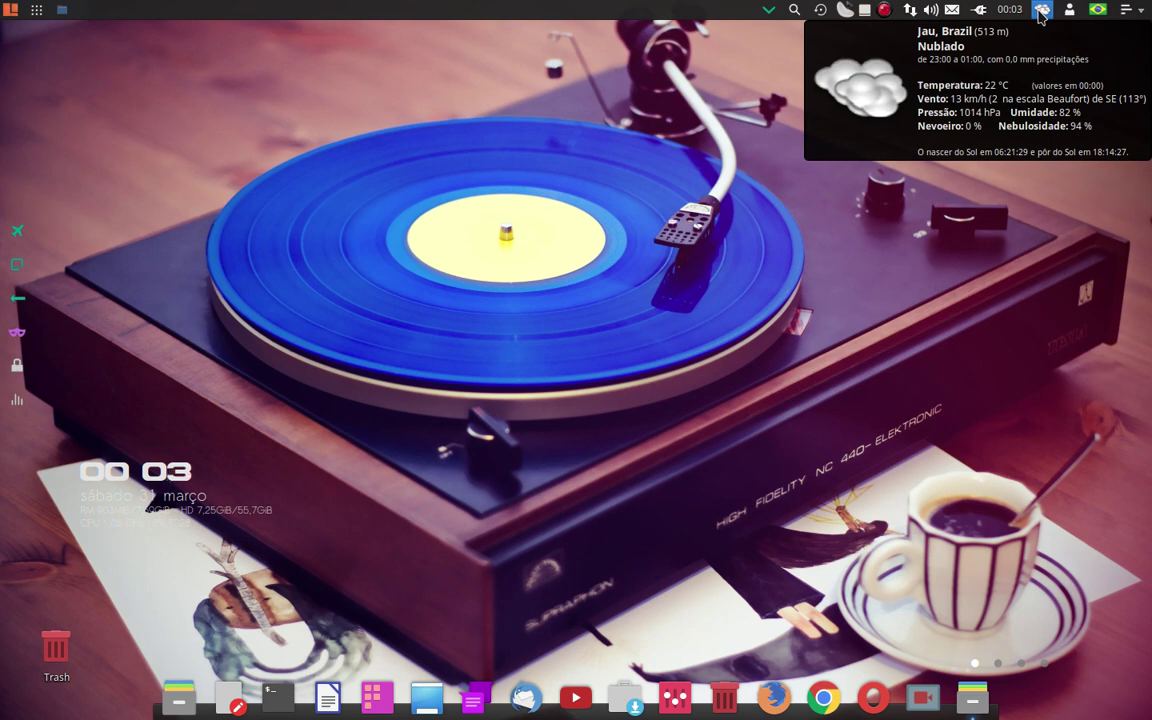
{"action": "left_click", "coordinate": [1041, 12]}
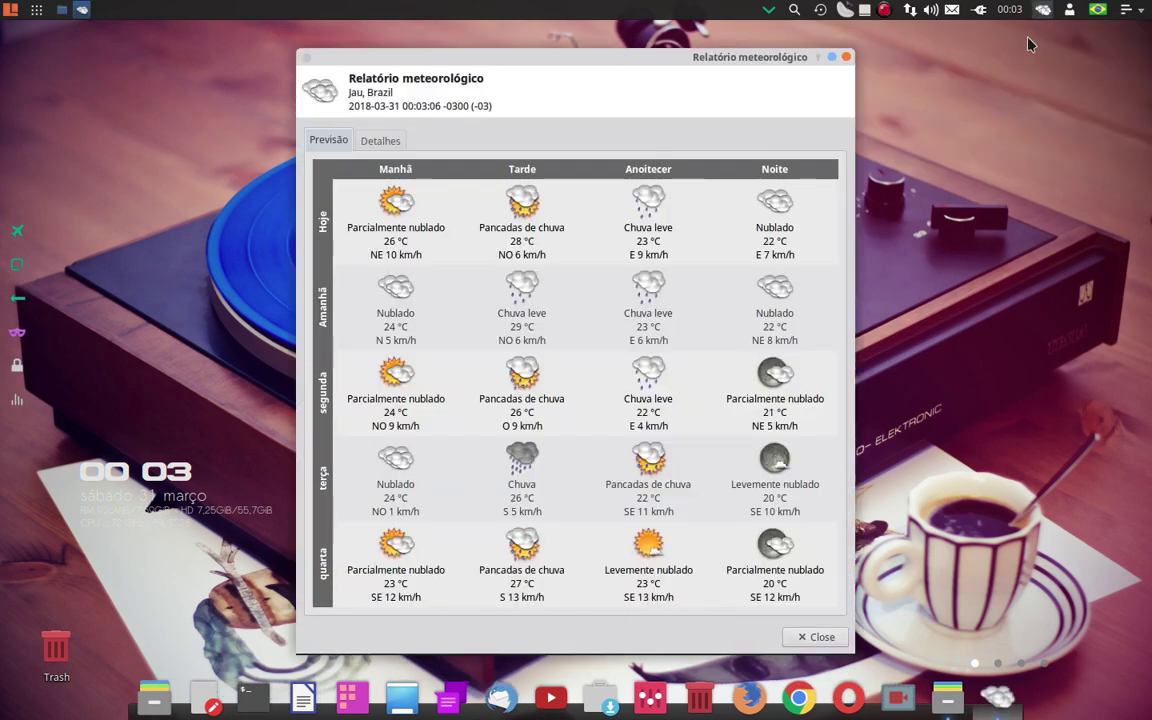
{"action": "mouse_move", "coordinate": [1041, 12]}
Examine the weather report's details, especially the last and next download times, and close the report after returning to the forecast.
{"action": "left_click", "coordinate": [393, 141]}
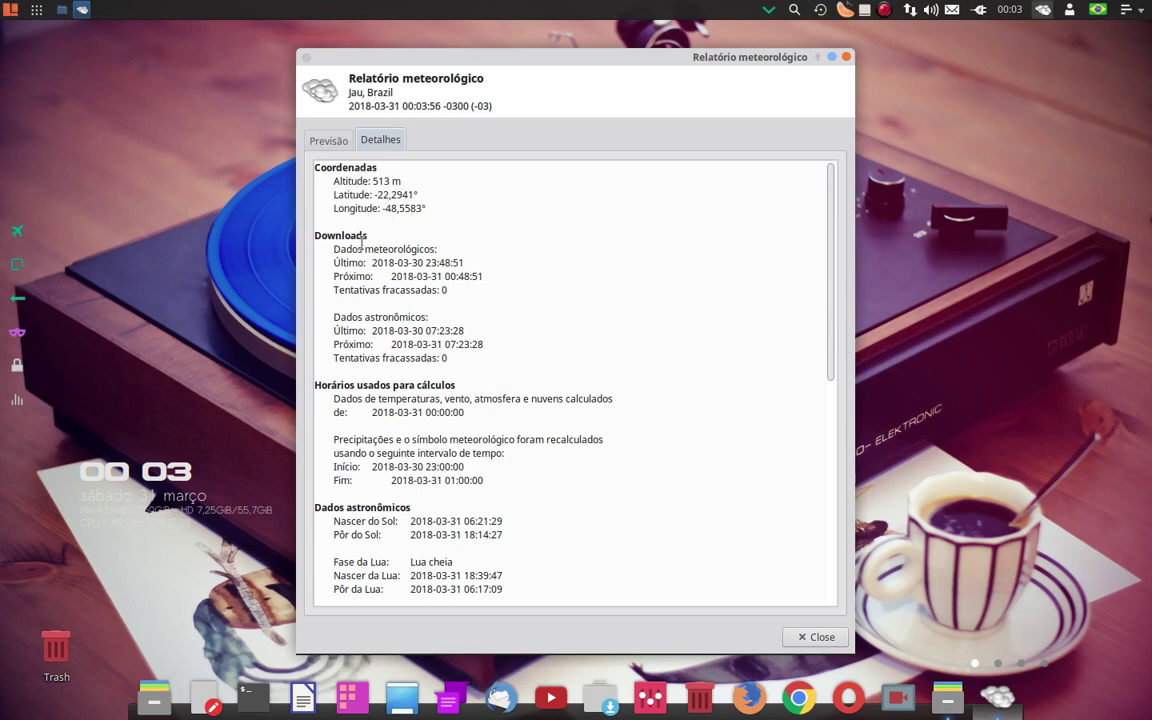
{"action": "left_click_drag", "start_coordinate": [346, 262], "coordinate": [424, 262]}
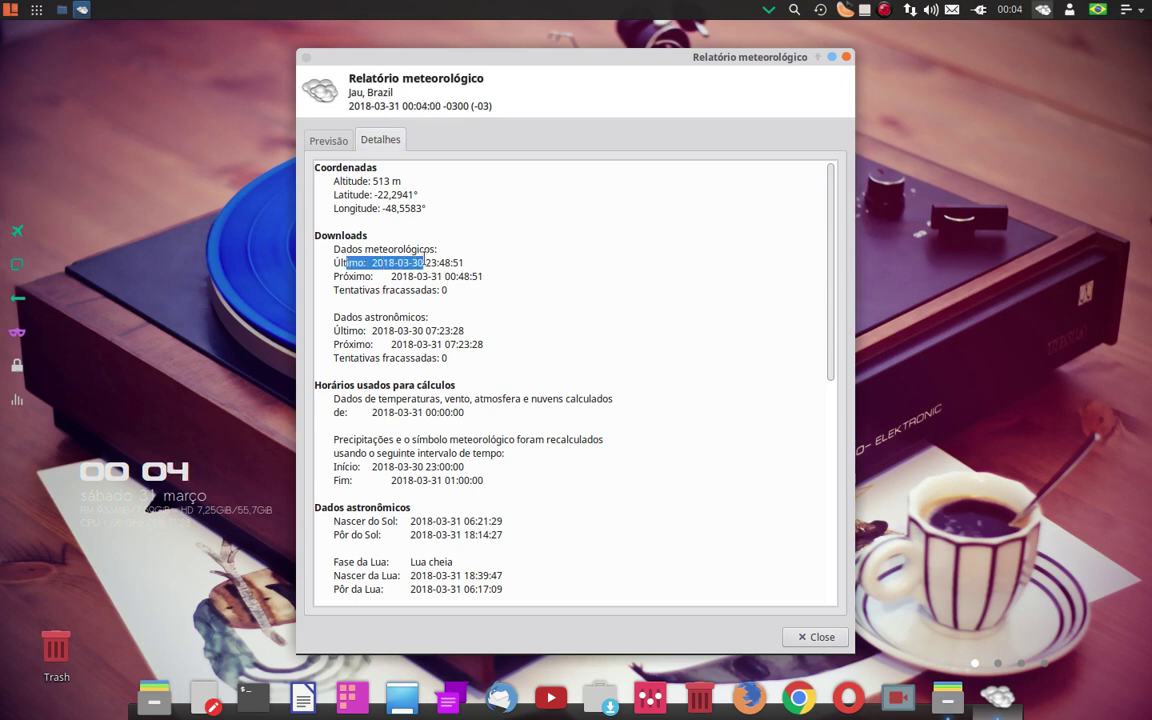
{"action": "left_click", "coordinate": [425, 252]}
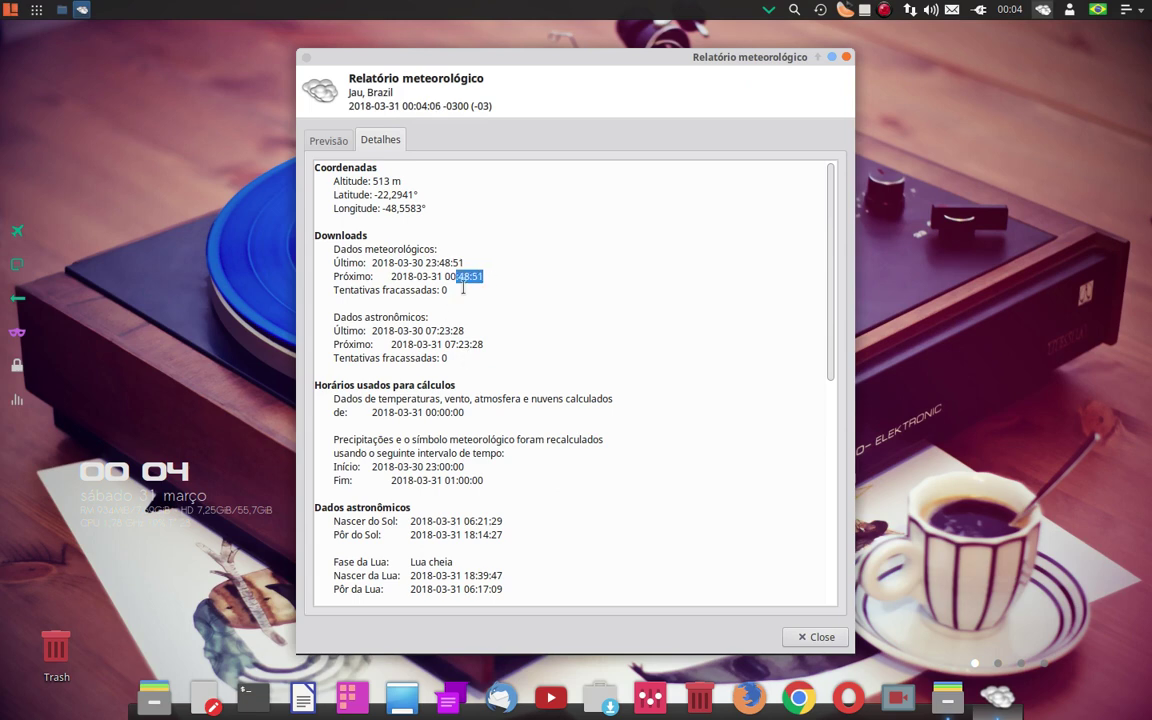
{"action": "left_click_drag", "start_coordinate": [353, 290], "coordinate": [456, 291]}
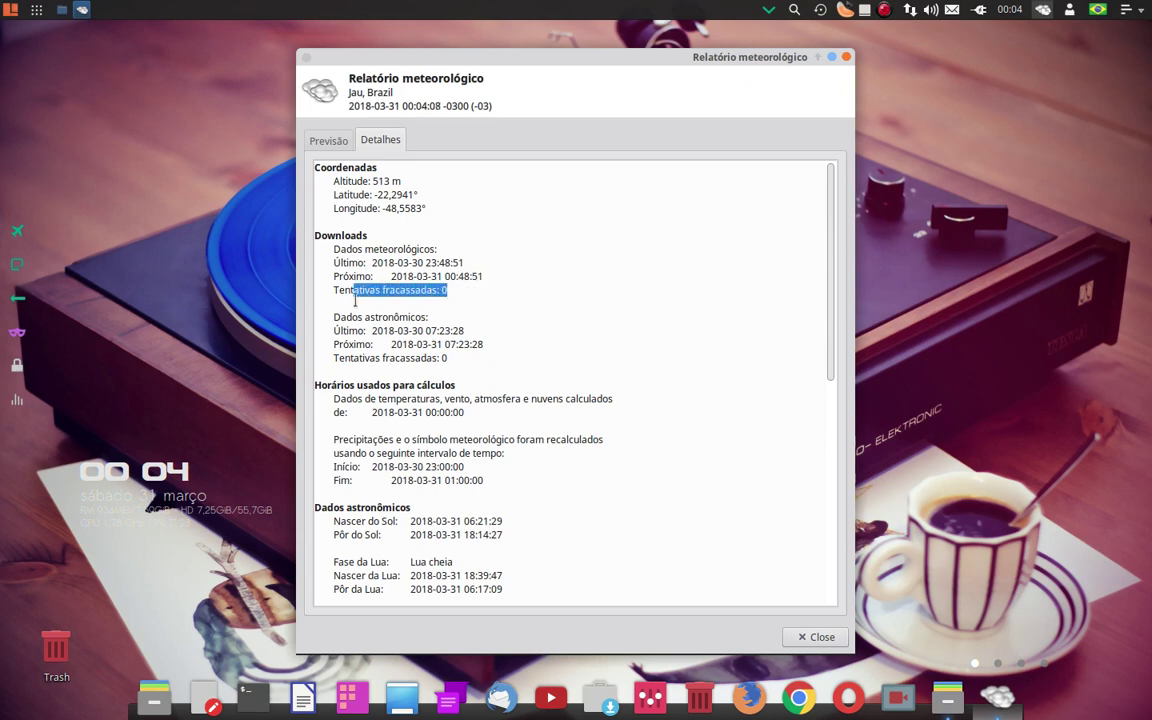
{"action": "left_click_drag", "start_coordinate": [373, 276], "coordinate": [484, 276]}
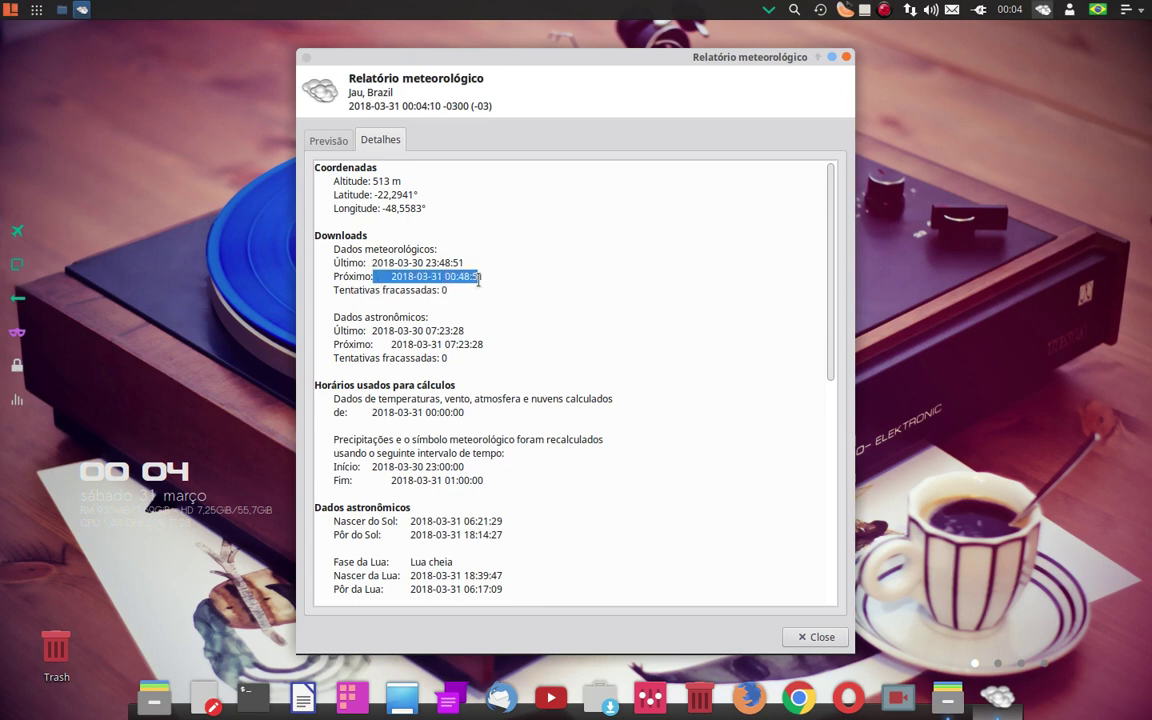
{"action": "left_click", "coordinate": [366, 344]}
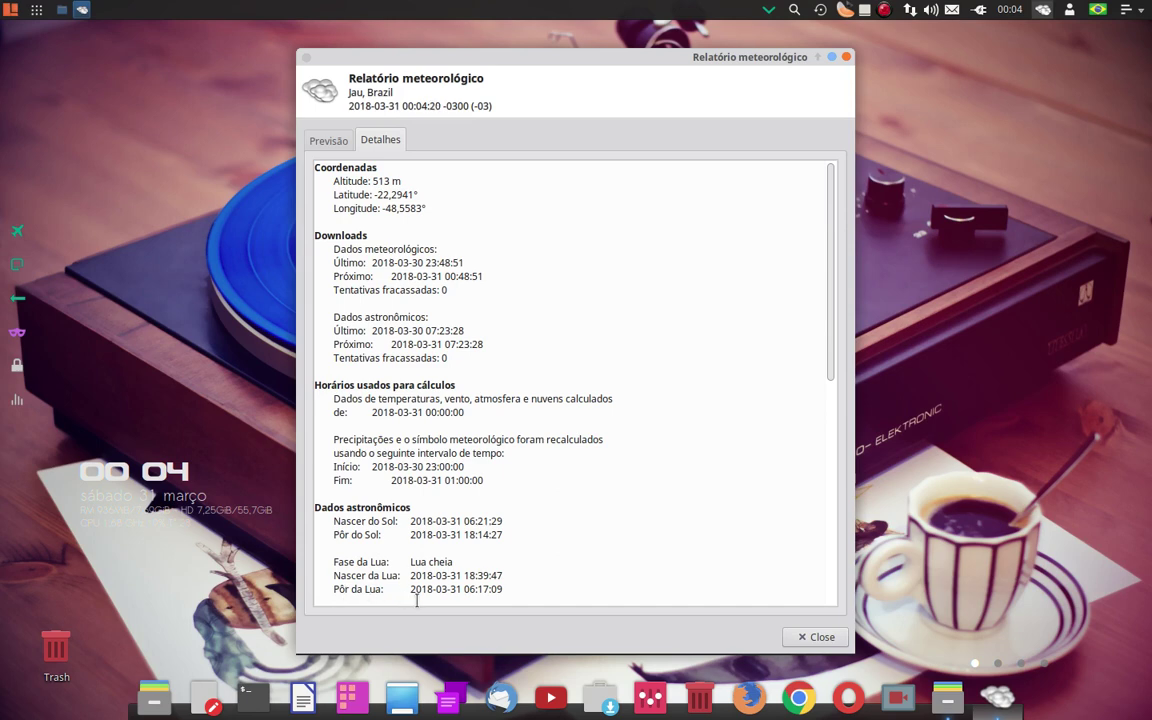
{"action": "left_click", "coordinate": [327, 142]}
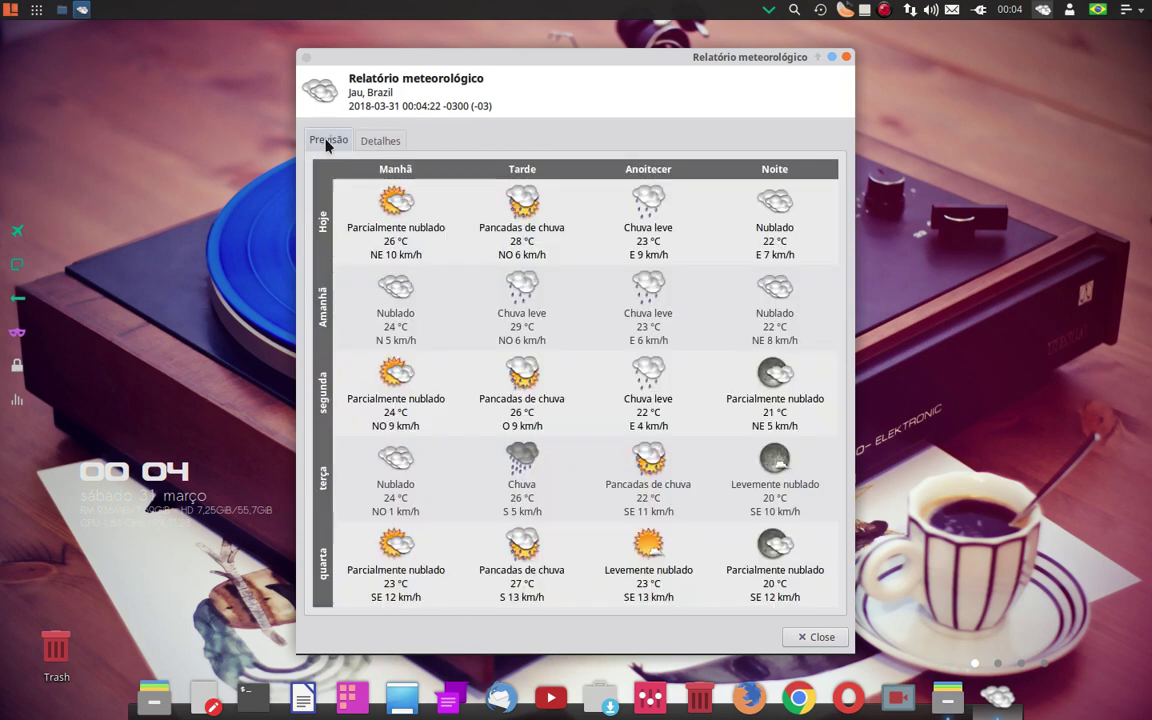
{"action": "left_click", "coordinate": [847, 60]}
Hide the side panel that holds the Wifi On/Off launcher and bring it back into view.
{"action": "mouse_move", "coordinate": [1146, 310]}
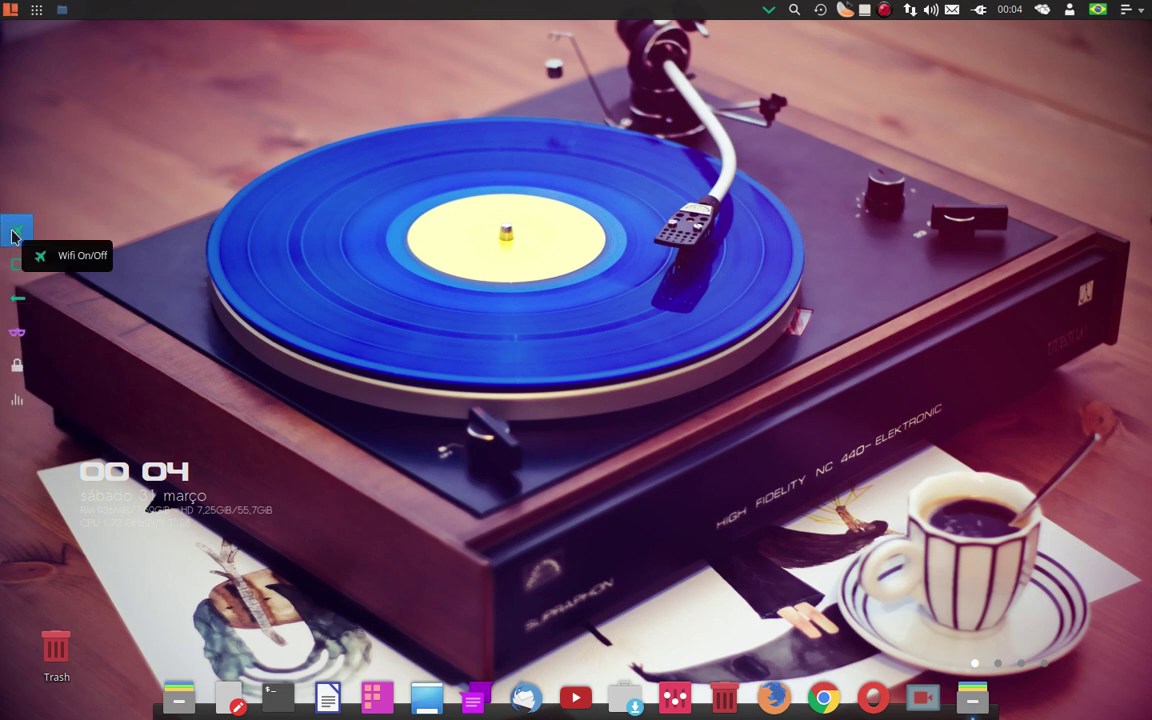
{"action": "left_click", "coordinate": [20, 303]}
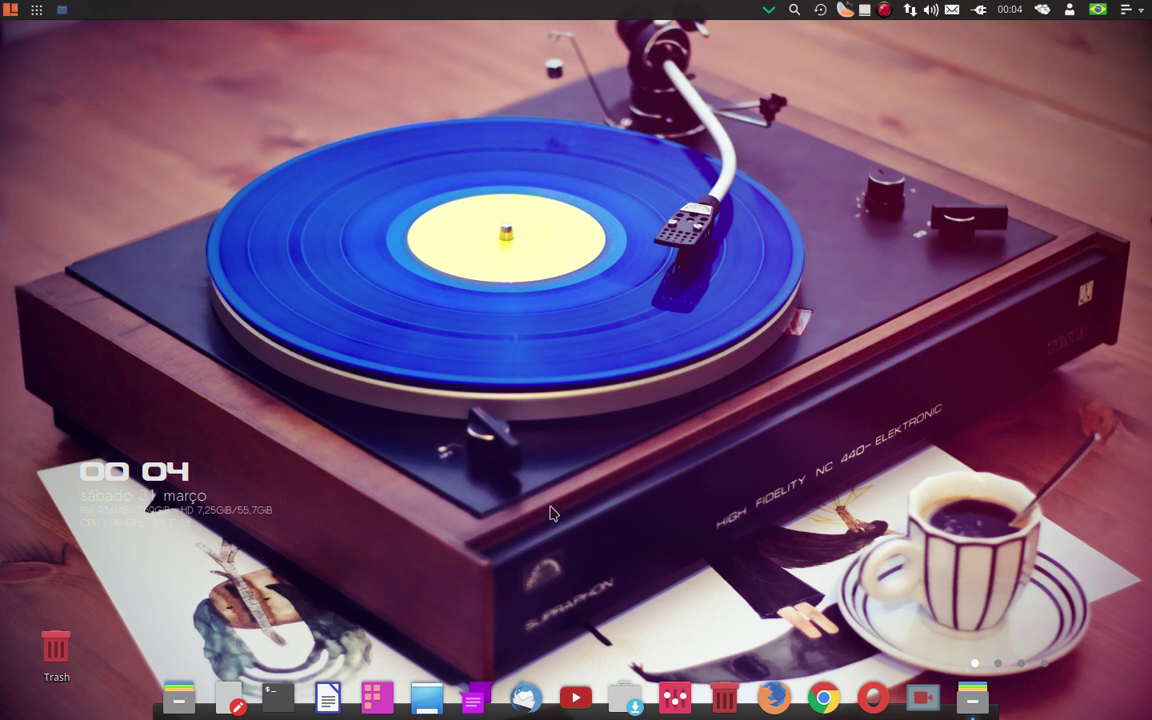
{"action": "mouse_move", "coordinate": [3, 360]}
{"action": "mouse_move", "coordinate": [3, 255]}
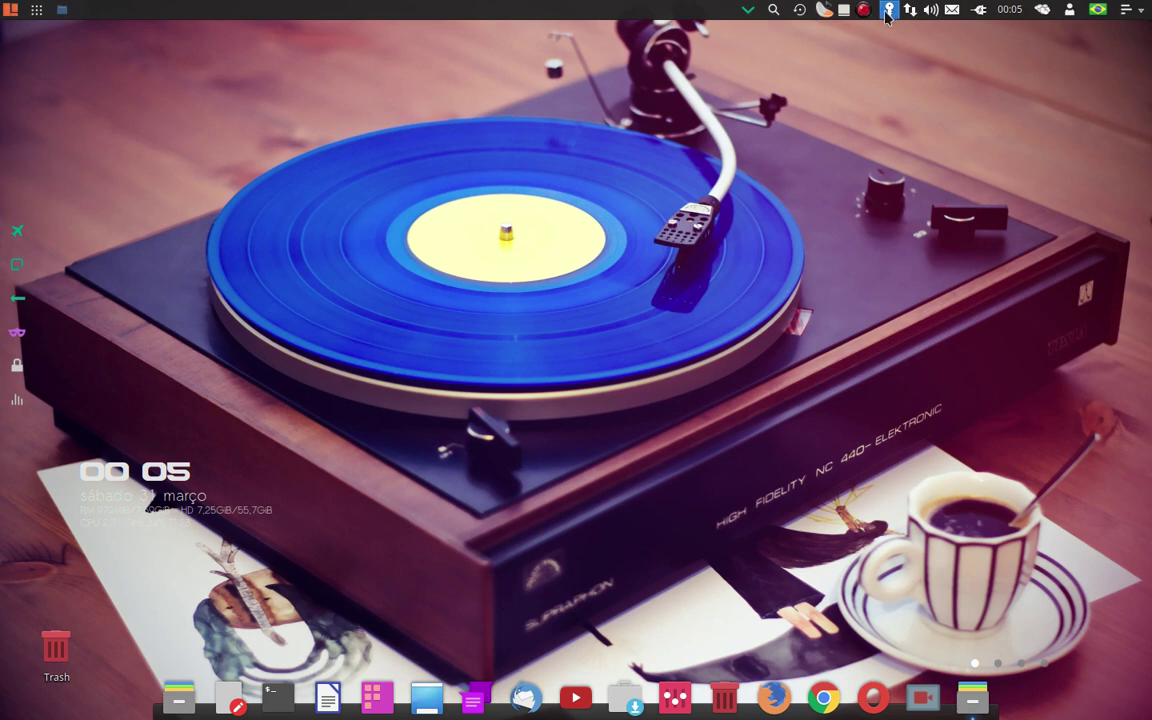
View the indicator plugin's properties and the Cryptkeeper preferences, closing each dialog without changes.
{"action": "right_click", "coordinate": [886, 14]}
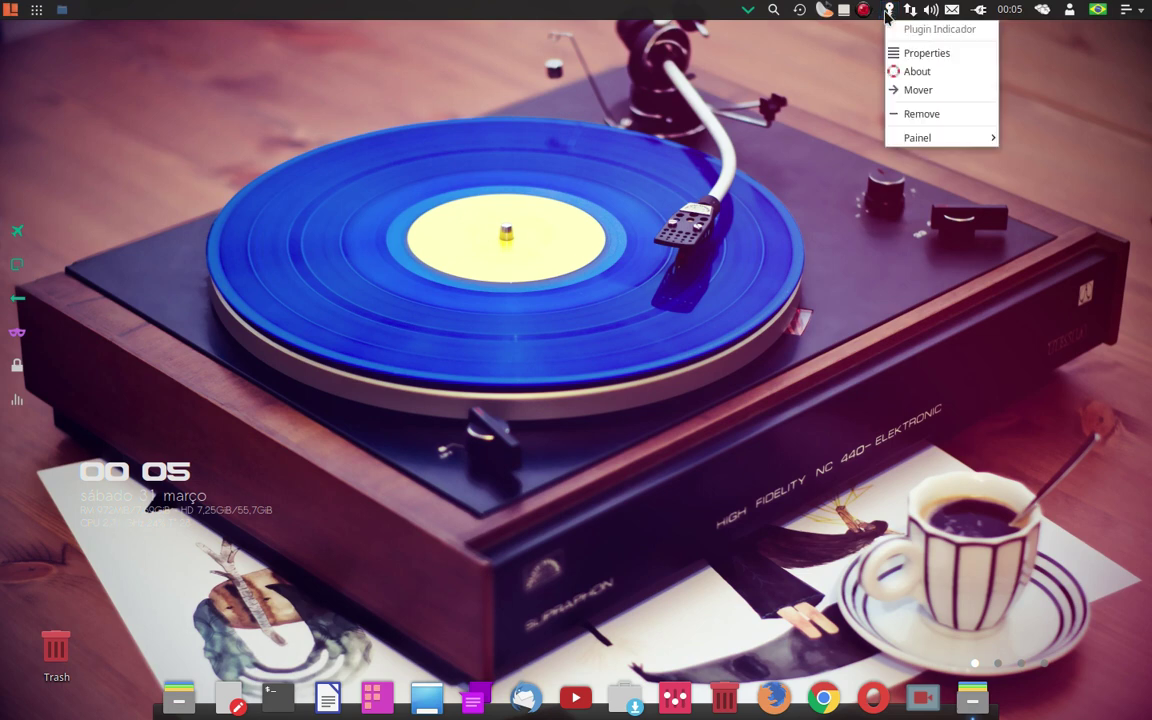
{"action": "left_click", "coordinate": [915, 53]}
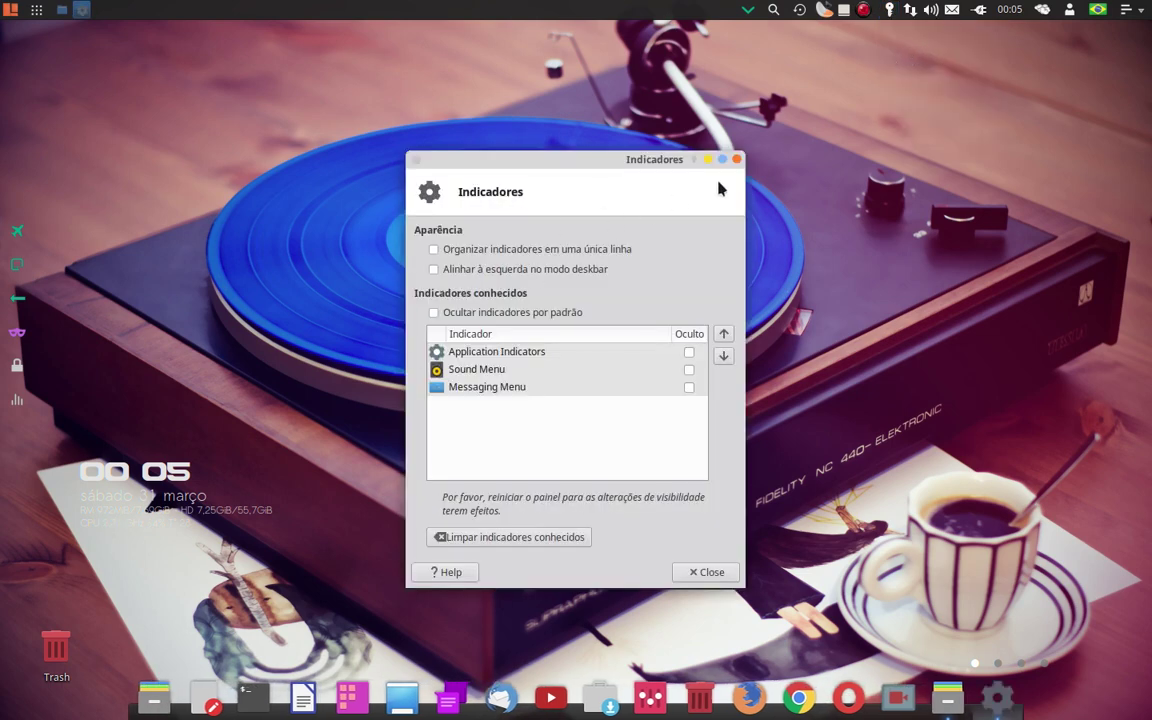
{"action": "left_click", "coordinate": [736, 159]}
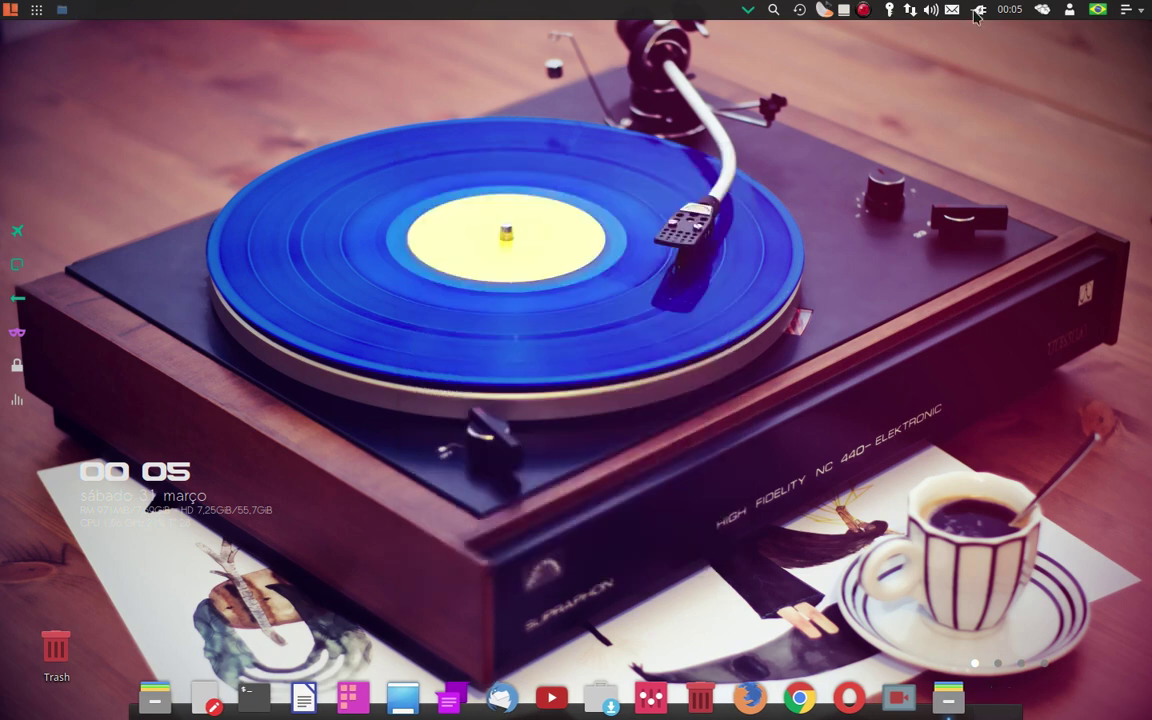
{"action": "left_click", "coordinate": [887, 11]}
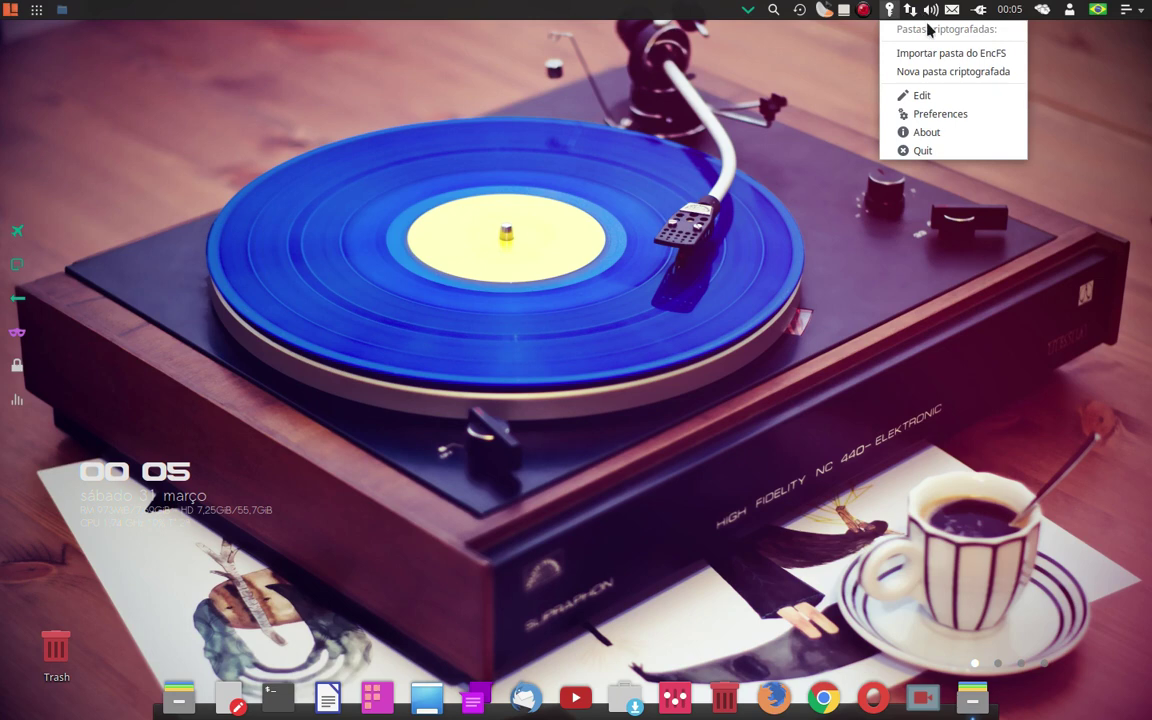
{"action": "left_click", "coordinate": [935, 114]}
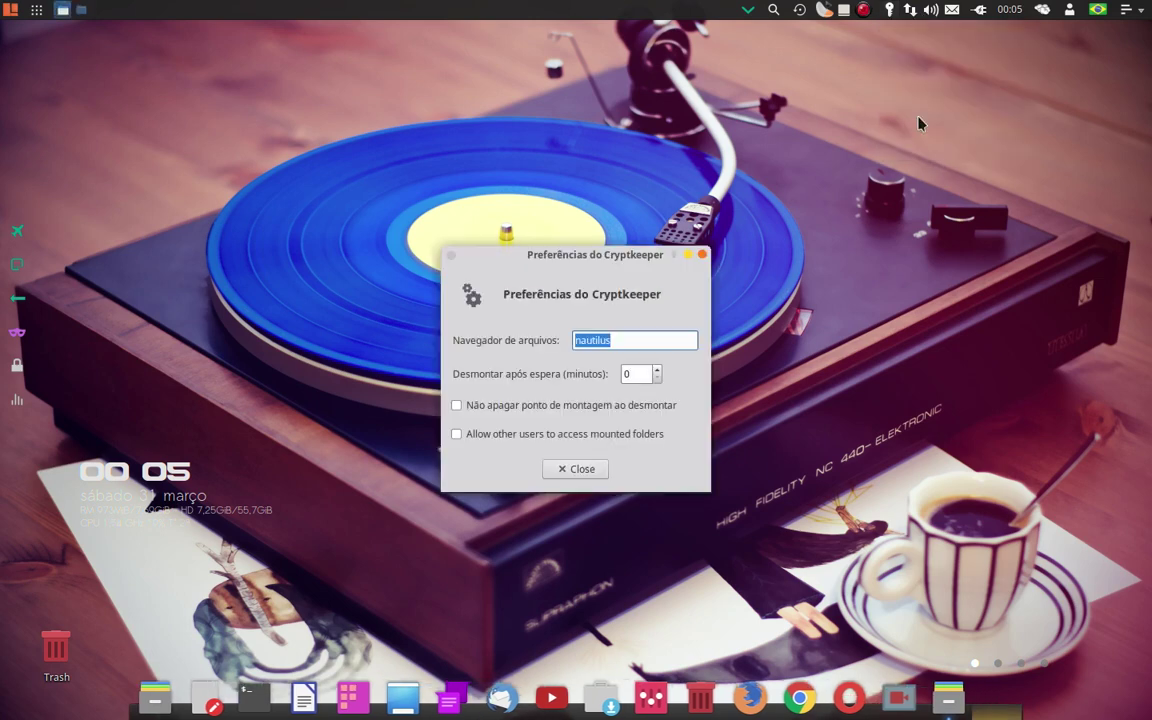
{"action": "left_click", "coordinate": [703, 257]}
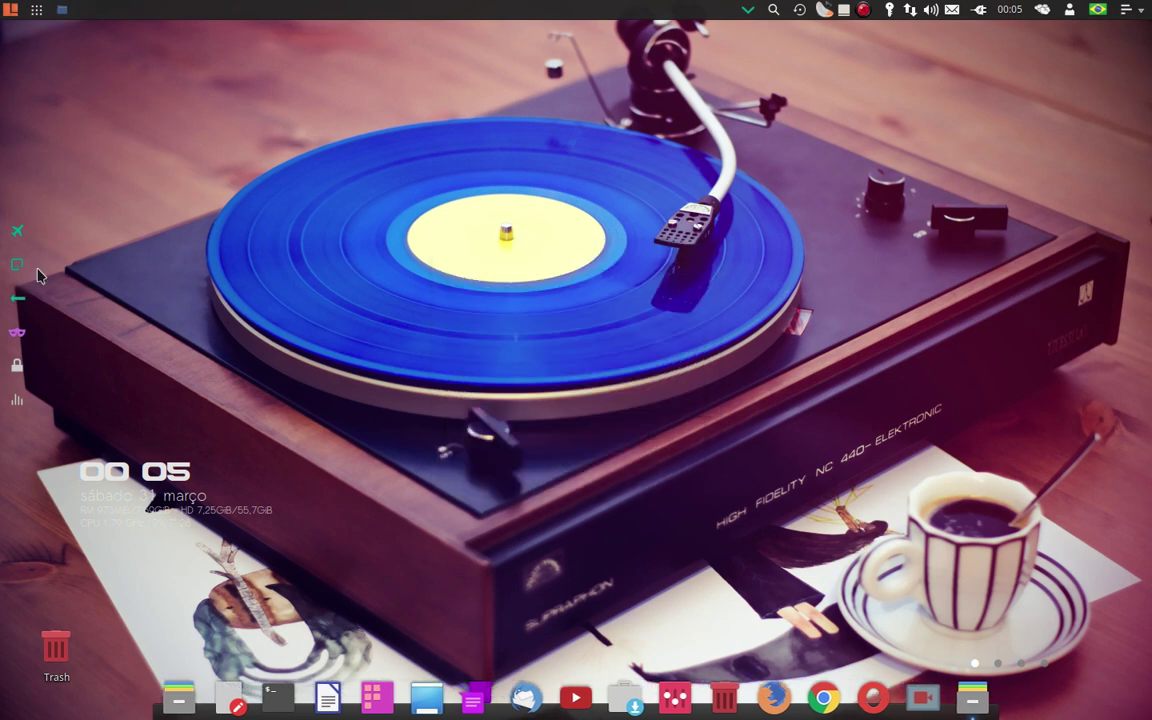
Switch the panel's network speed indicator on and off, and outline the Conky clock and system read-out on the desktop.
{"action": "left_click", "coordinate": [19, 404]}
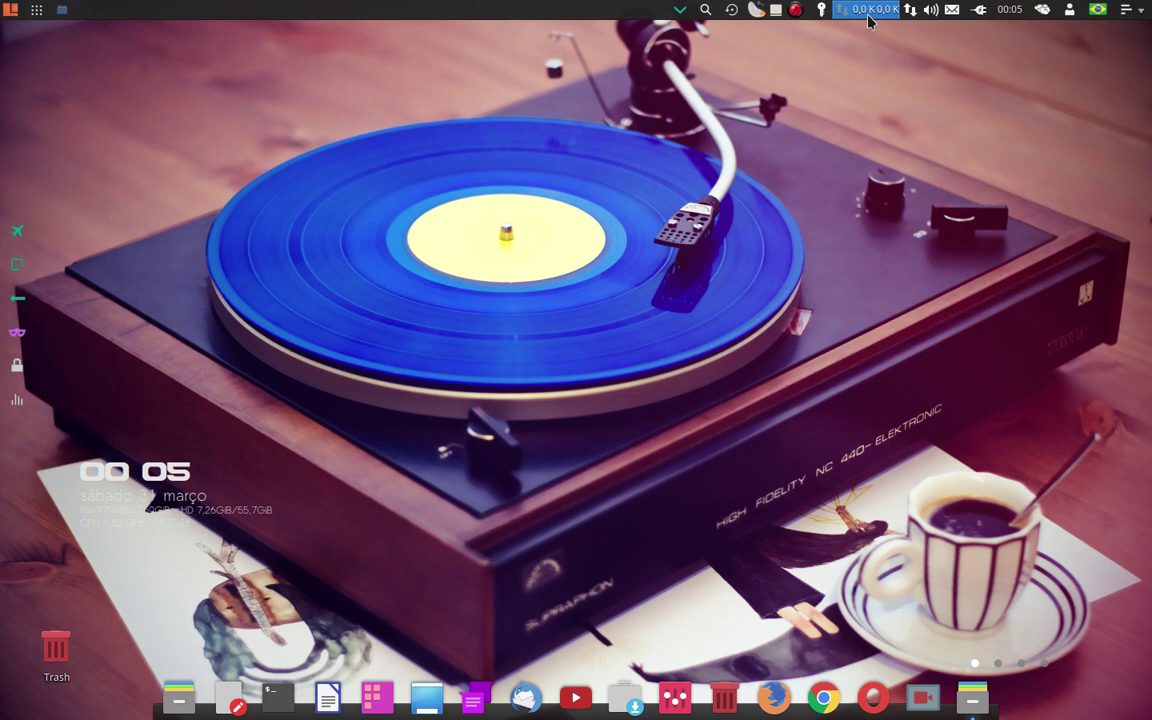
{"action": "left_click", "coordinate": [17, 405]}
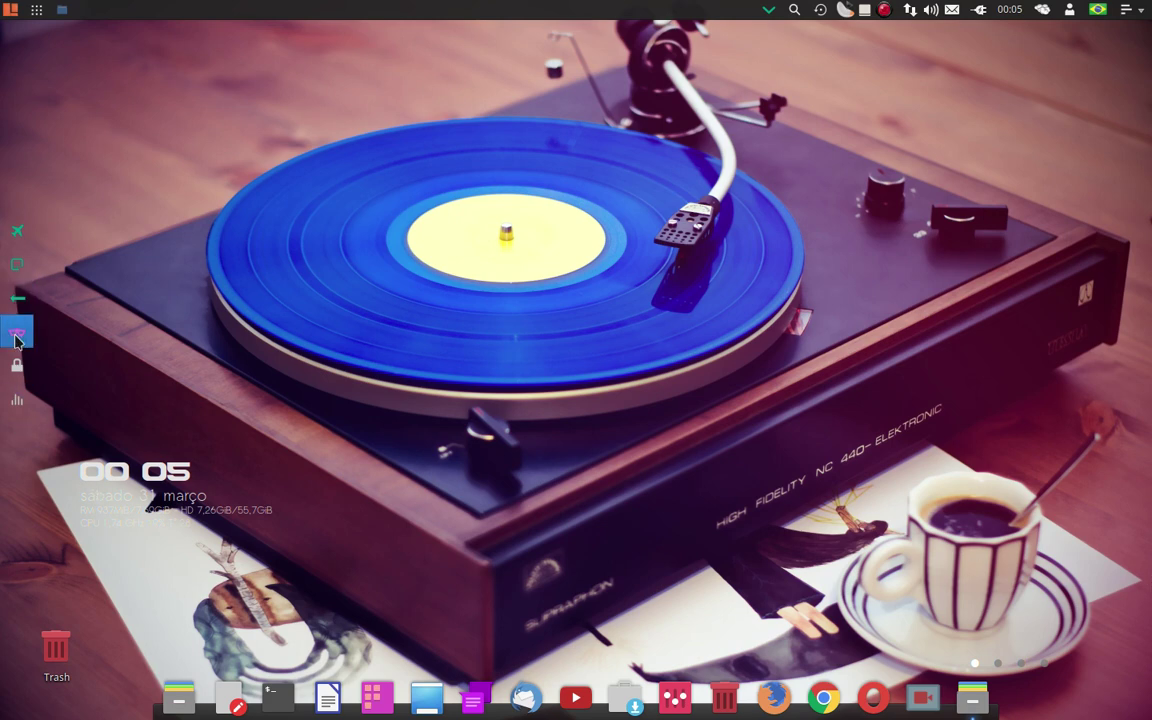
{"action": "left_click_drag", "start_coordinate": [41, 458], "coordinate": [338, 583]}
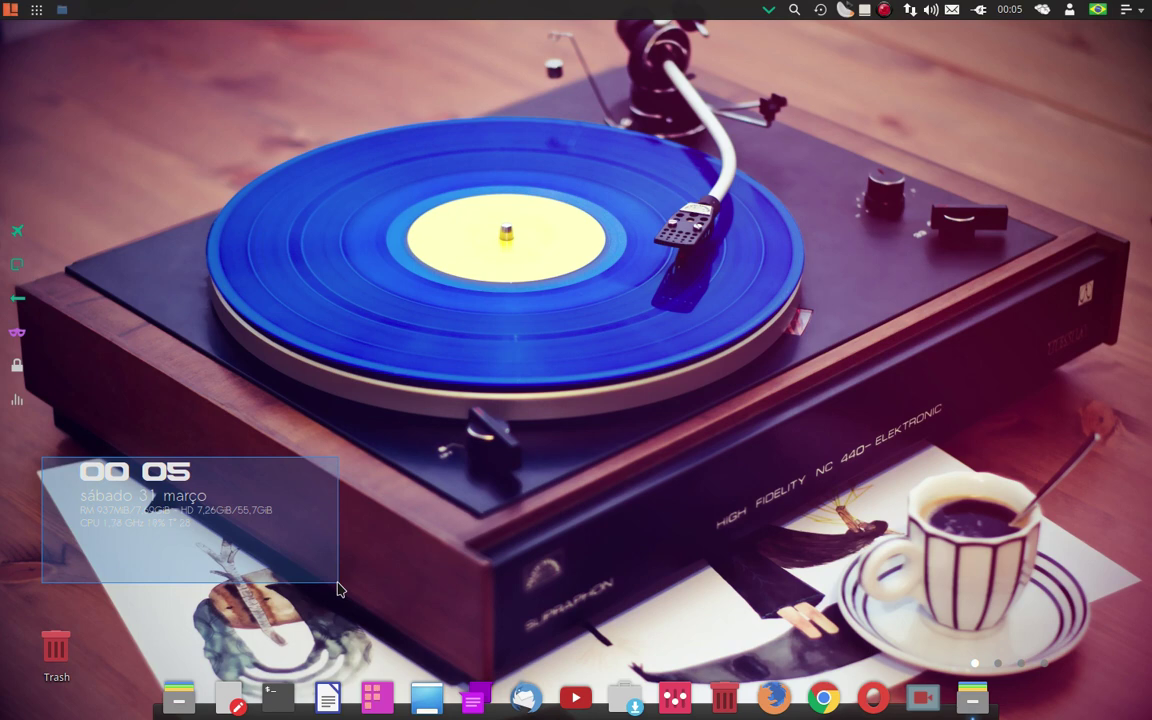
{"action": "left_click_drag", "start_coordinate": [337, 587], "coordinate": [337, 587]}
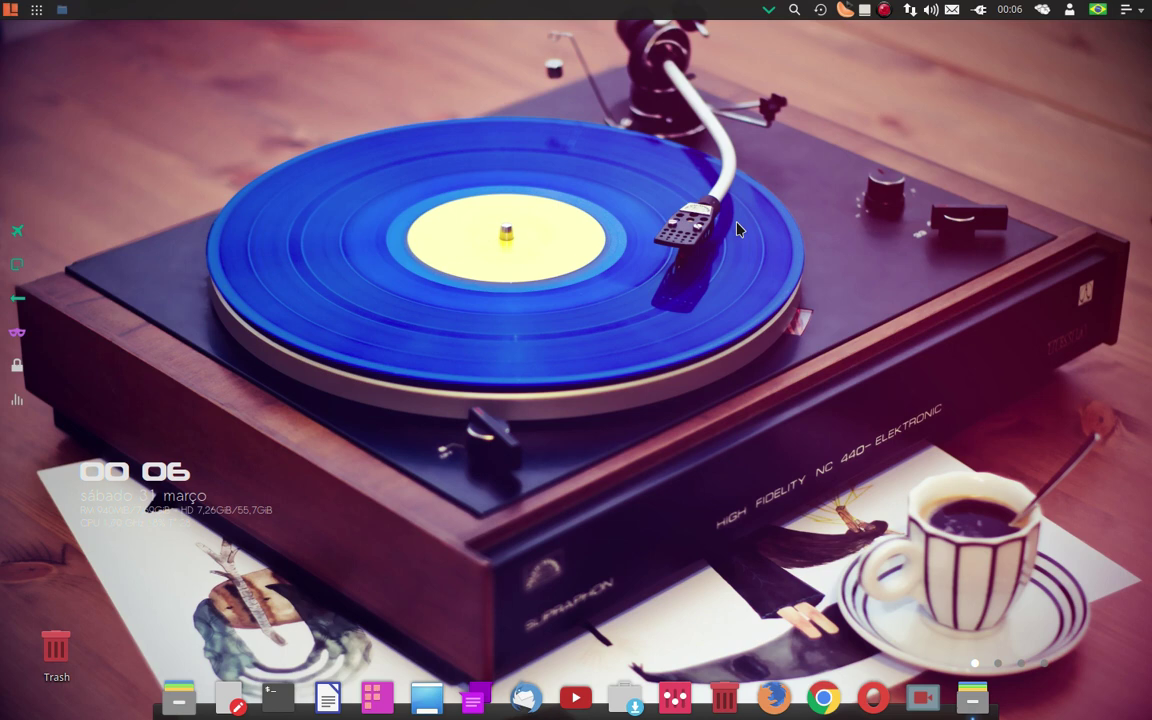
View the favourites in the applications menu, and switch through workspaces 2 and 3 to workspace 4.
{"action": "left_click", "coordinate": [6, 12]}
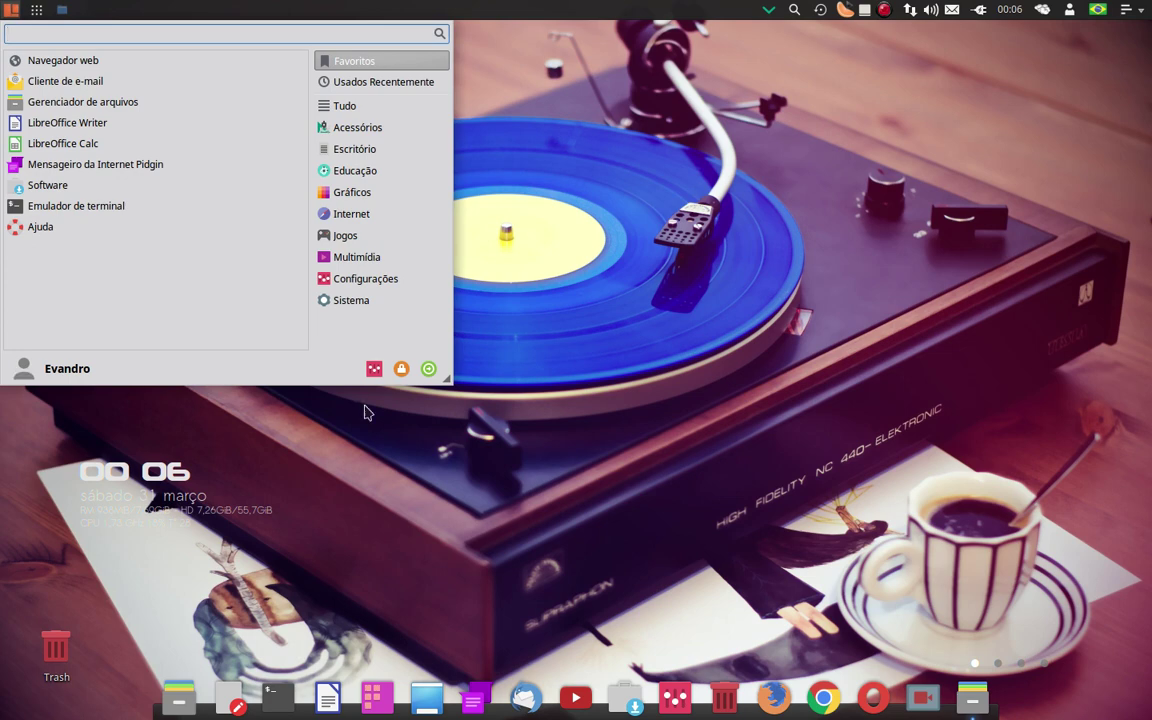
{"action": "left_click", "coordinate": [566, 227]}
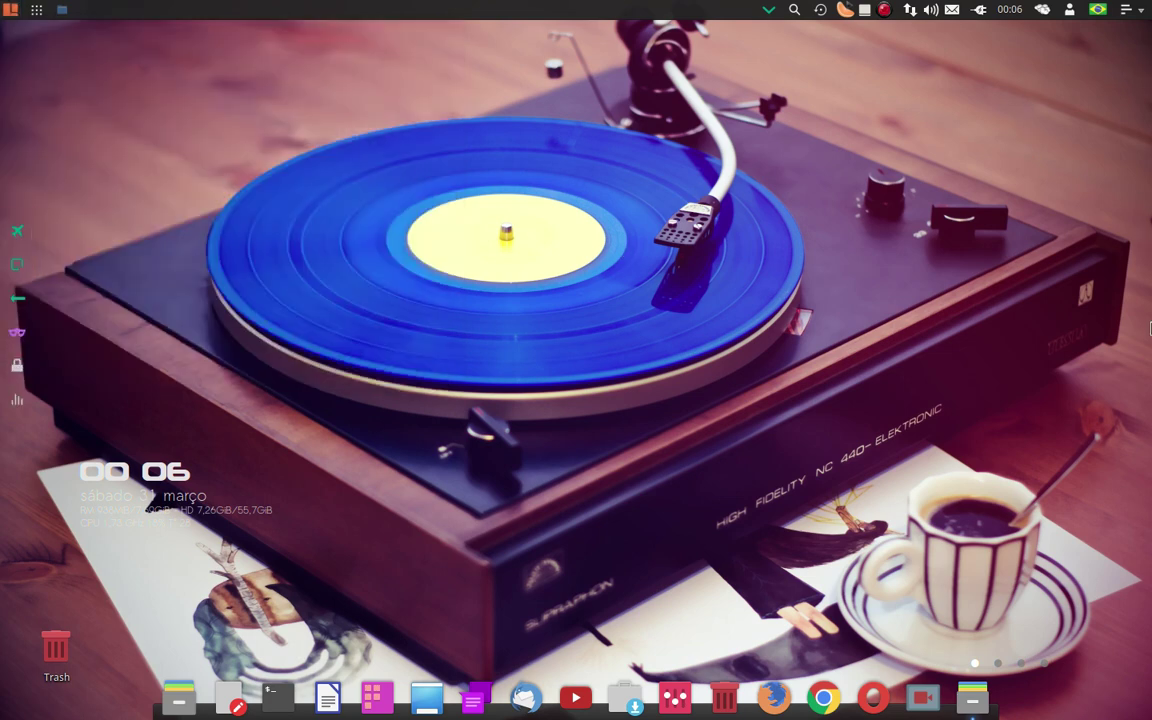
{"action": "mouse_move", "coordinate": [1148, 300]}
{"action": "left_click", "coordinate": [1136, 221]}
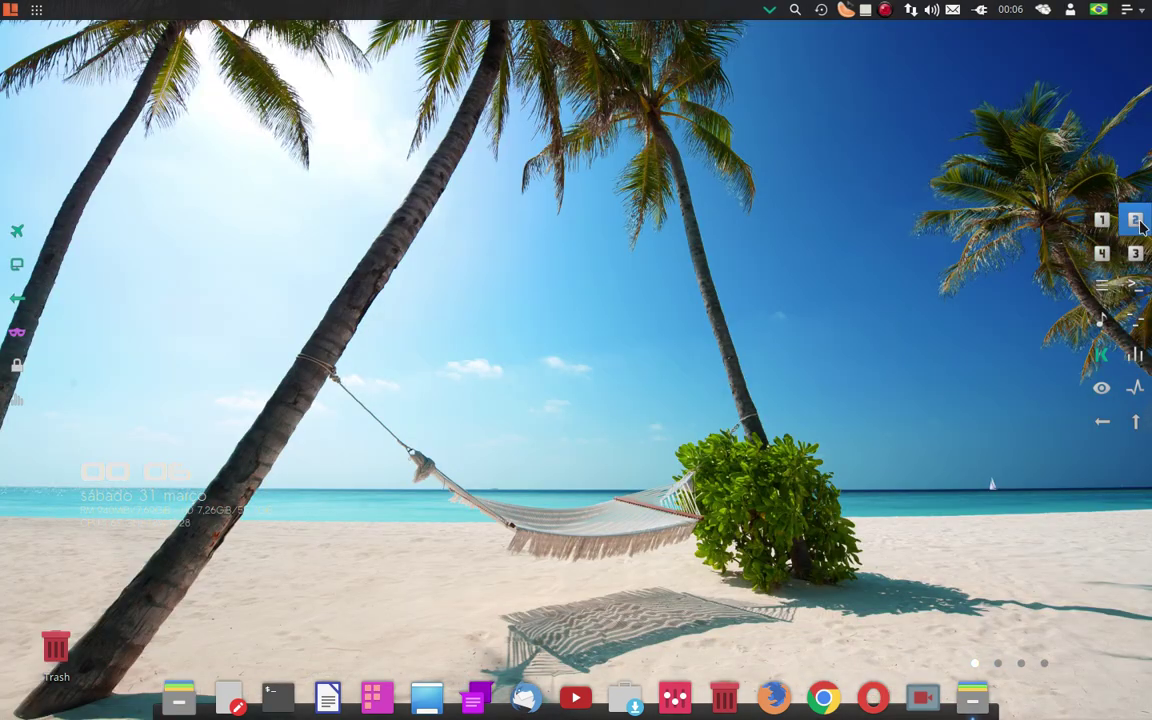
{"action": "left_click", "coordinate": [1135, 253]}
{"action": "left_click", "coordinate": [1090, 262]}
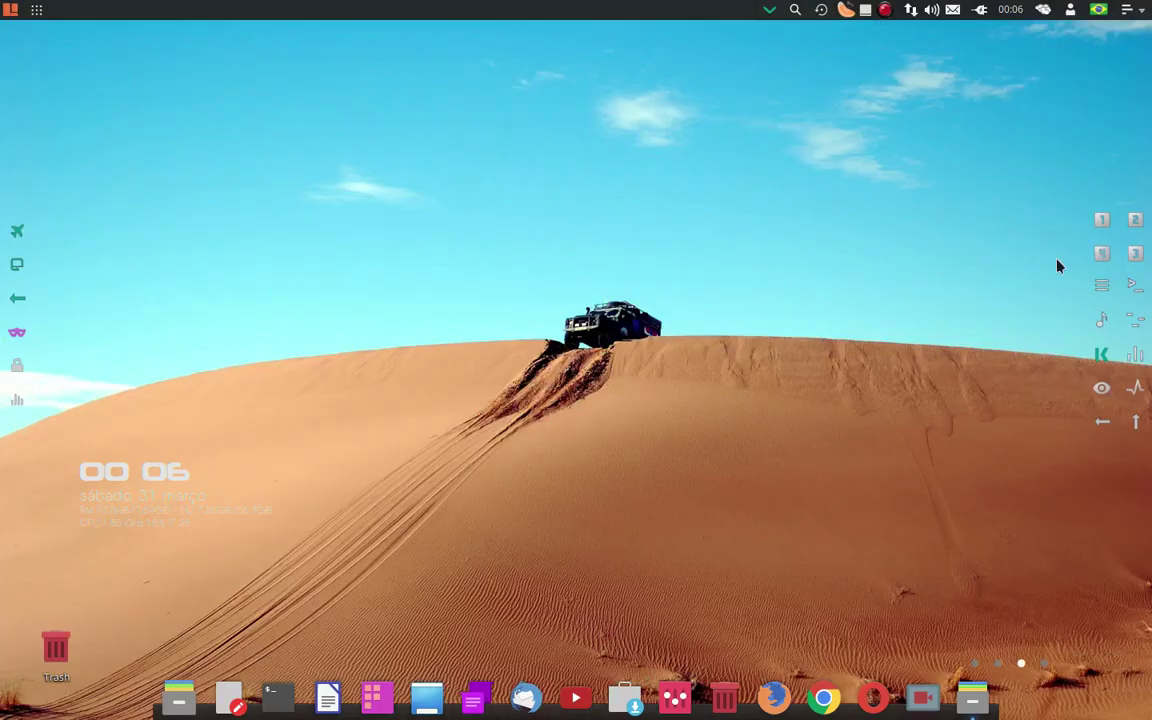
Browse the wallpapers of the backdrops folder in the desktop settings for workspace 4, and close the dialog.
{"action": "right_click", "coordinate": [609, 284]}
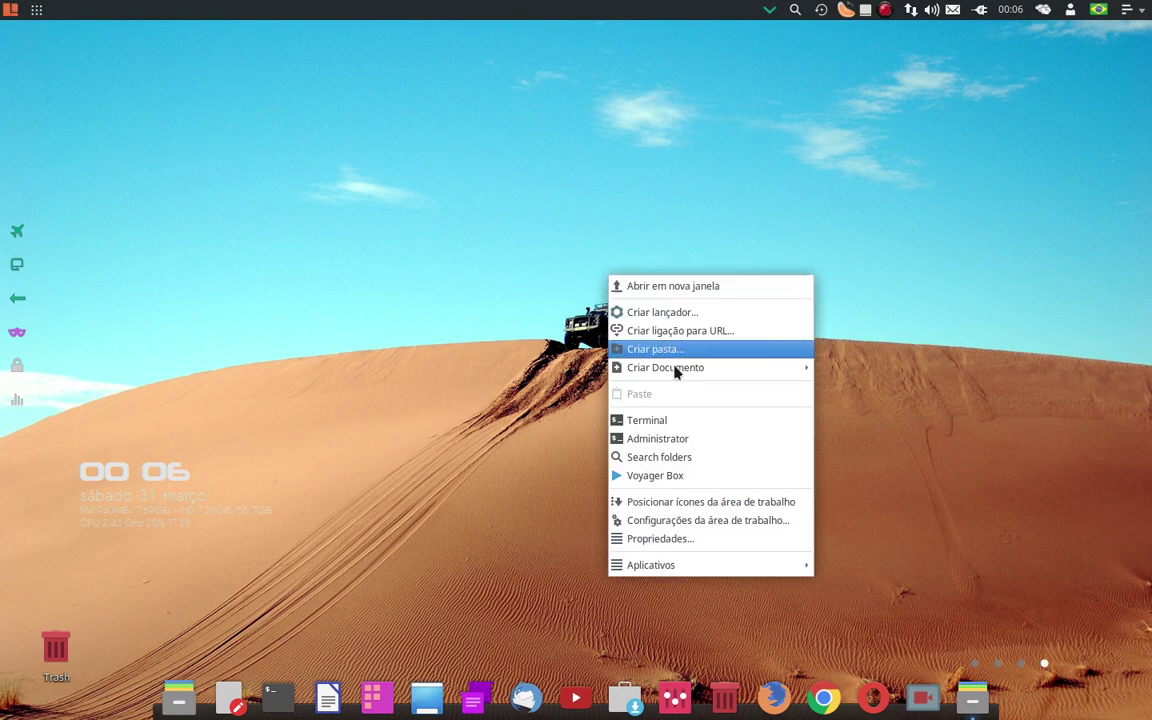
{"action": "left_click", "coordinate": [677, 530]}
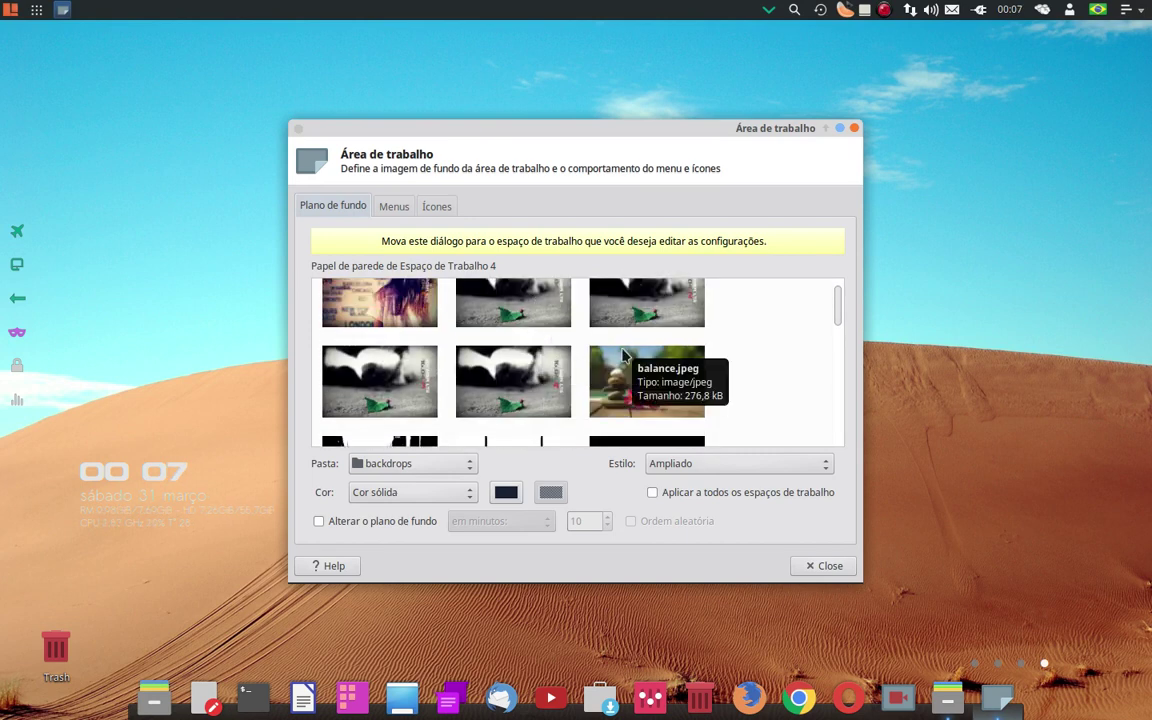
{"action": "scroll", "coordinate": [622, 354], "scroll_direction": "down", "scroll_amount": 2}
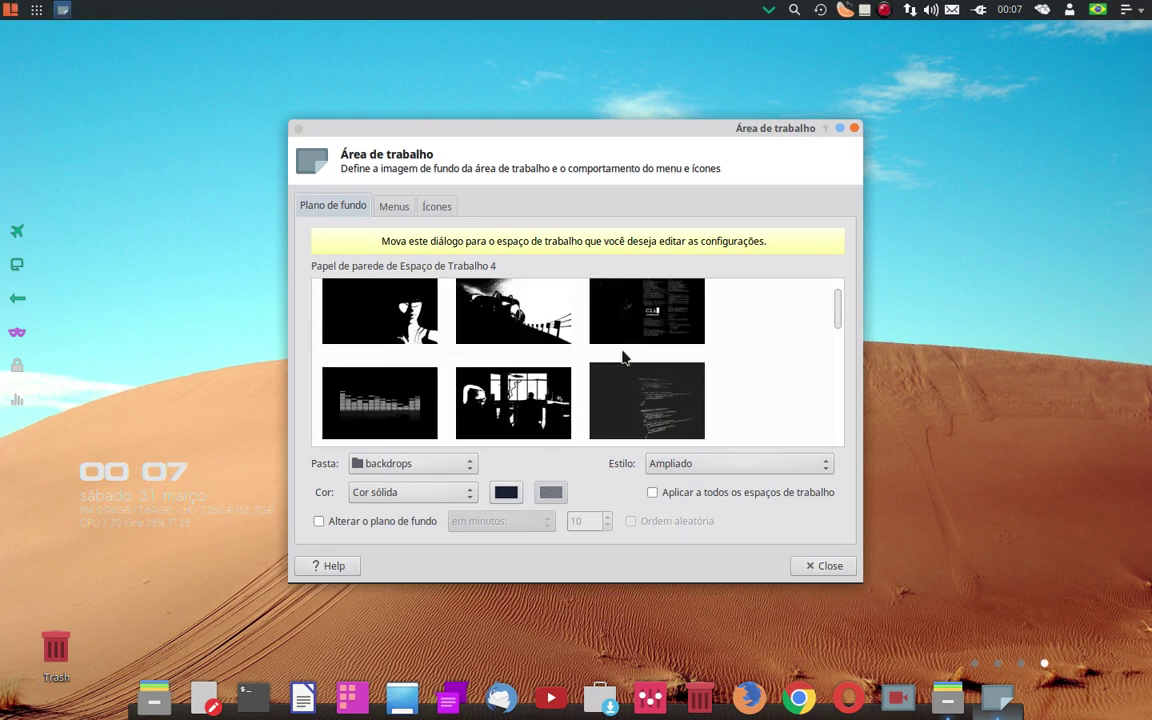
{"action": "scroll", "coordinate": [622, 357], "scroll_direction": "down", "scroll_amount": 2}
{"action": "scroll", "coordinate": [622, 357], "scroll_direction": "down", "scroll_amount": 2}
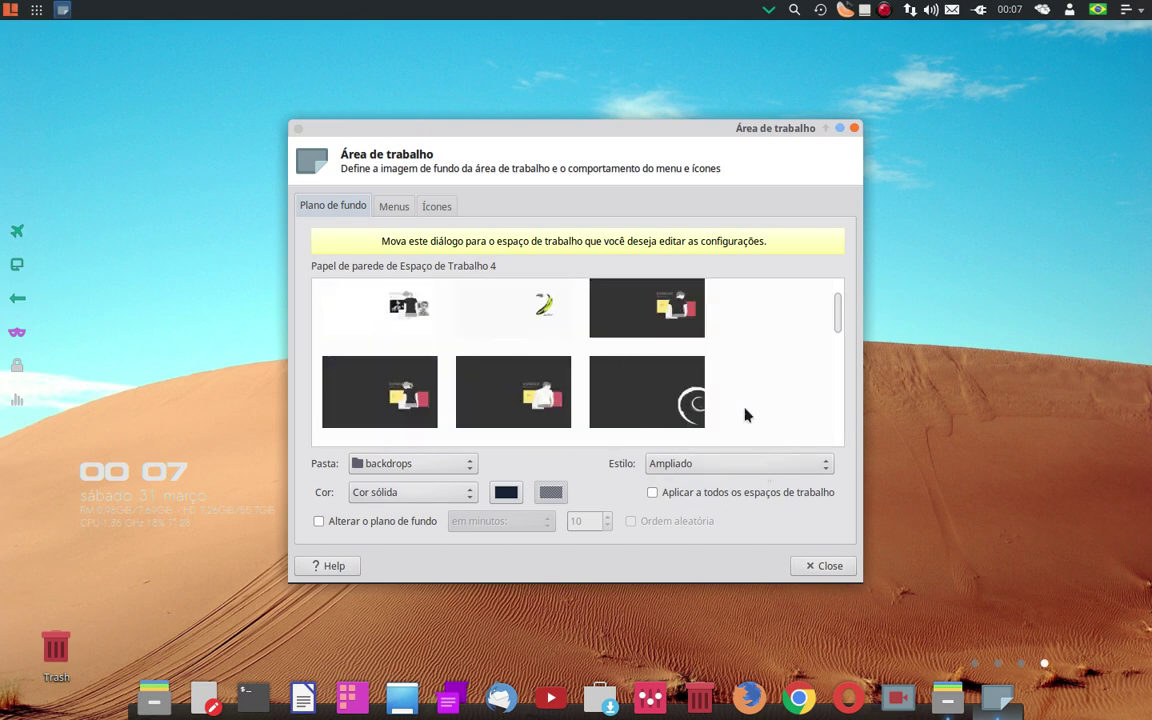
{"action": "scroll", "coordinate": [707, 393], "scroll_direction": "down", "scroll_amount": 2}
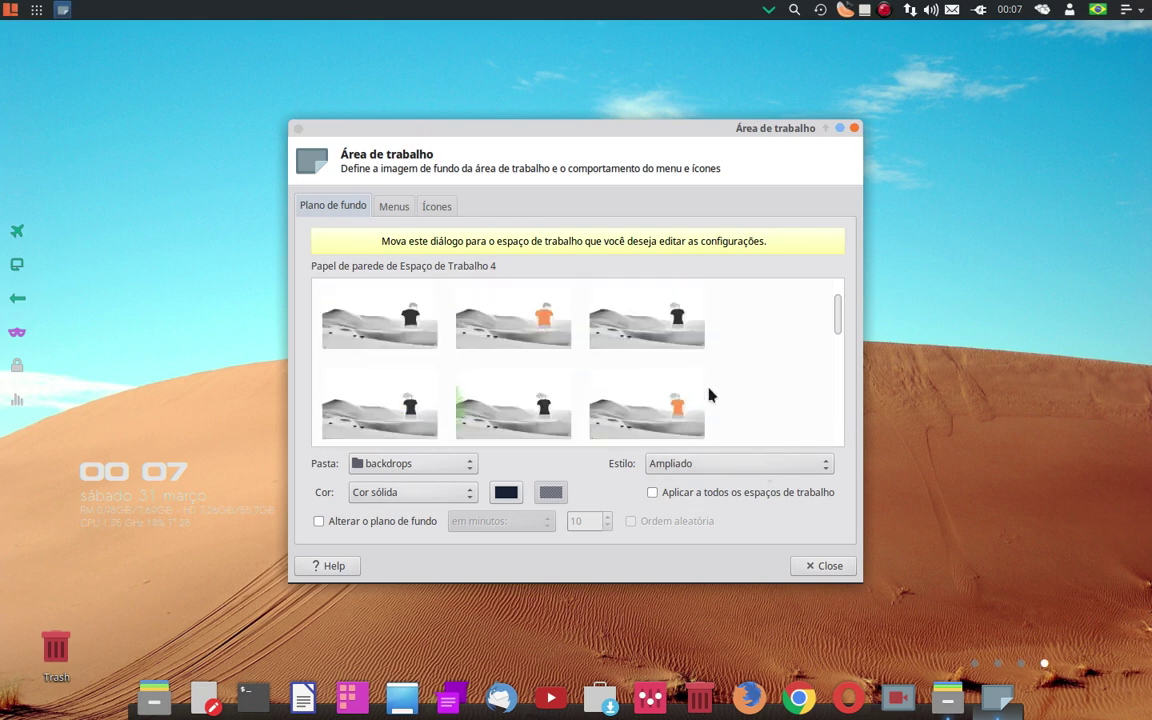
{"action": "left_click", "coordinate": [855, 128]}
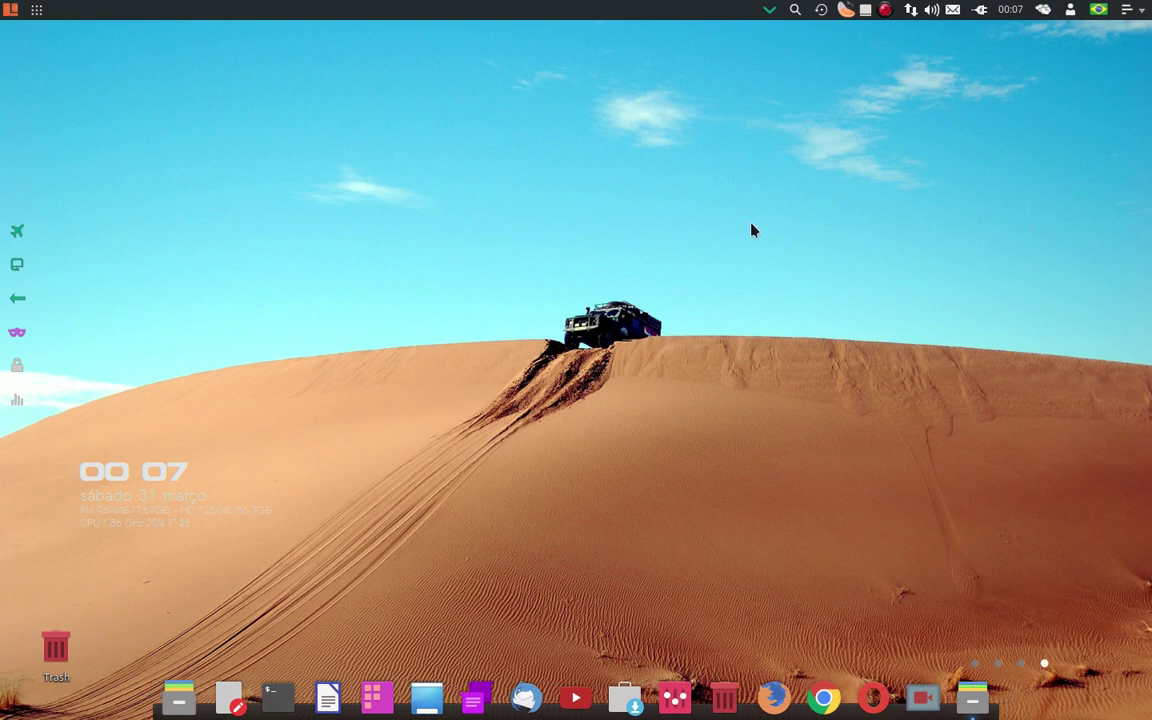
View the favourite, recently used and complete program lists in the applications menu.
{"action": "left_click", "coordinate": [5, 12]}
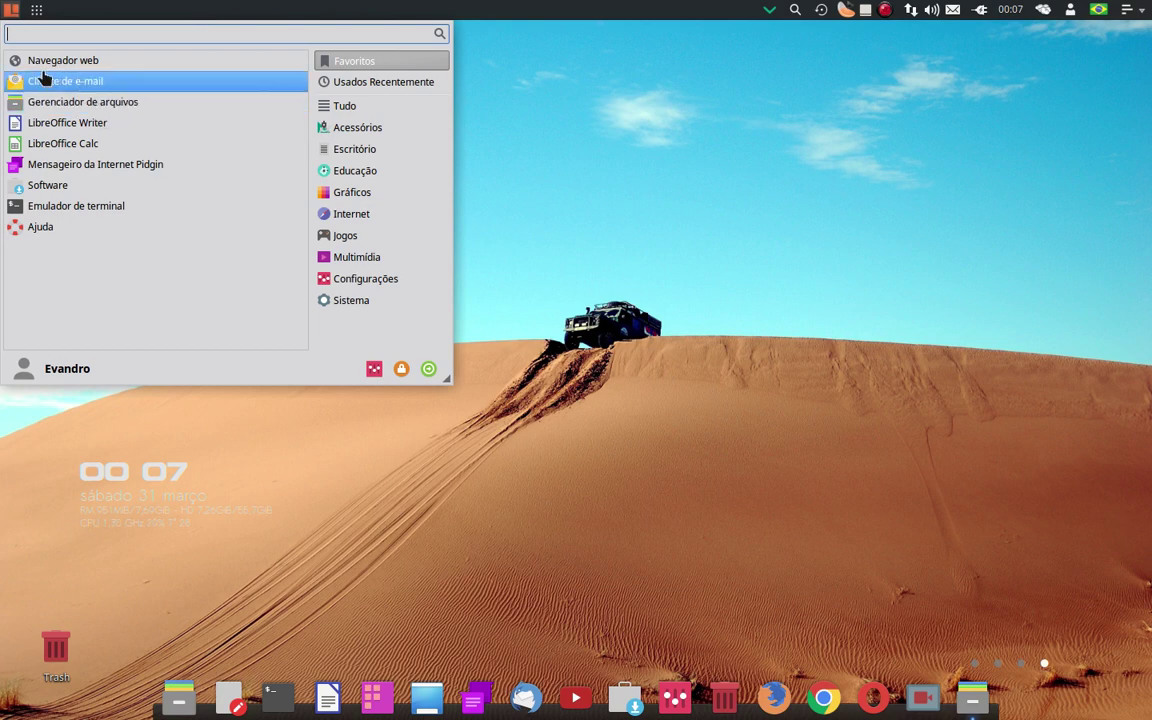
{"action": "left_click", "coordinate": [5, 14]}
{"action": "left_click", "coordinate": [6, 12]}
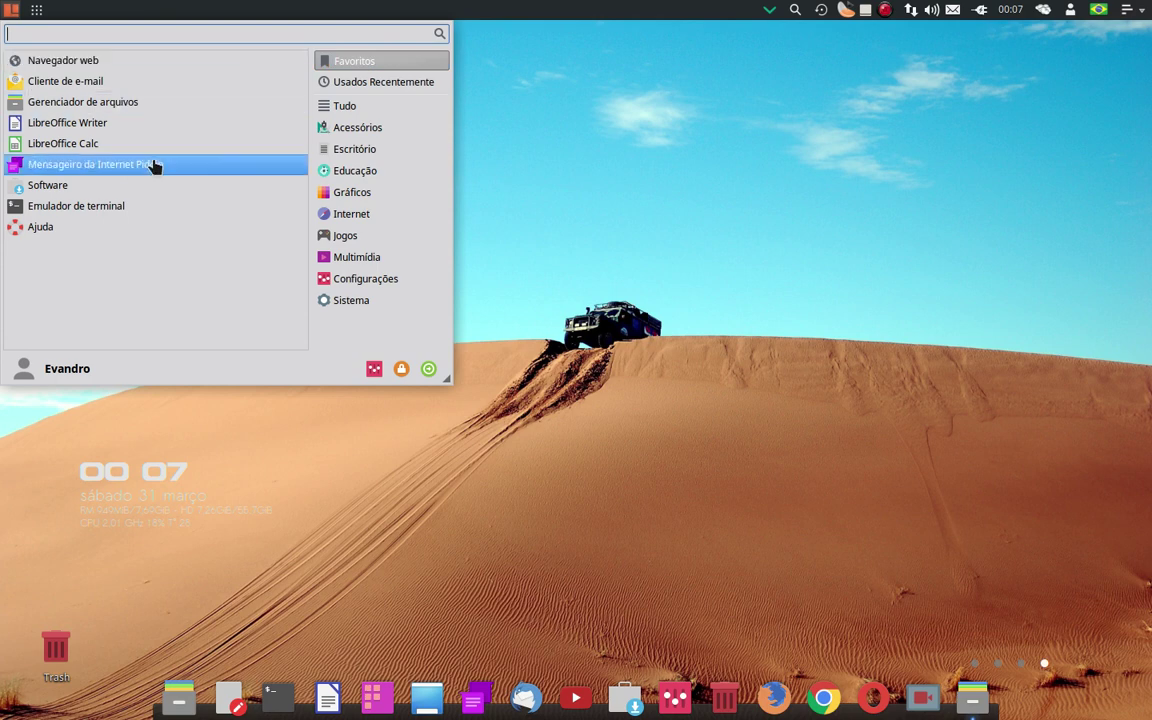
{"action": "left_click", "coordinate": [368, 84]}
{"action": "left_click", "coordinate": [363, 113]}
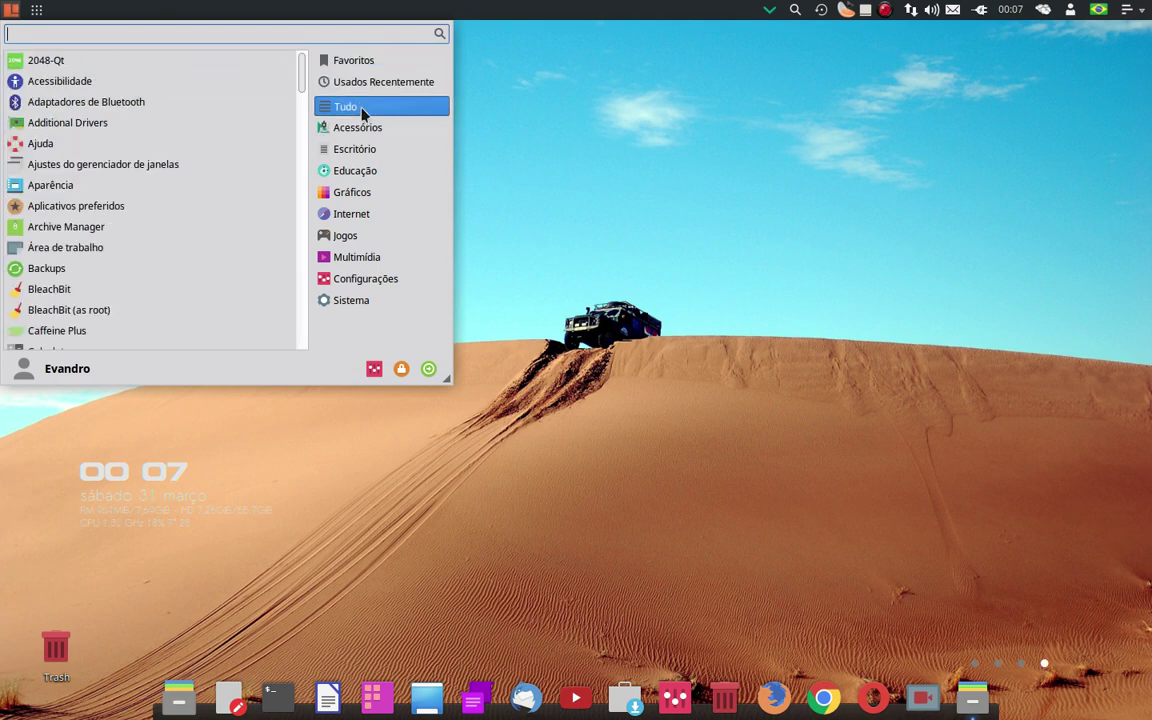
Look through the Acessórios category of the applications menu and launch Caffeine Plus from it.
{"action": "left_click", "coordinate": [363, 131]}
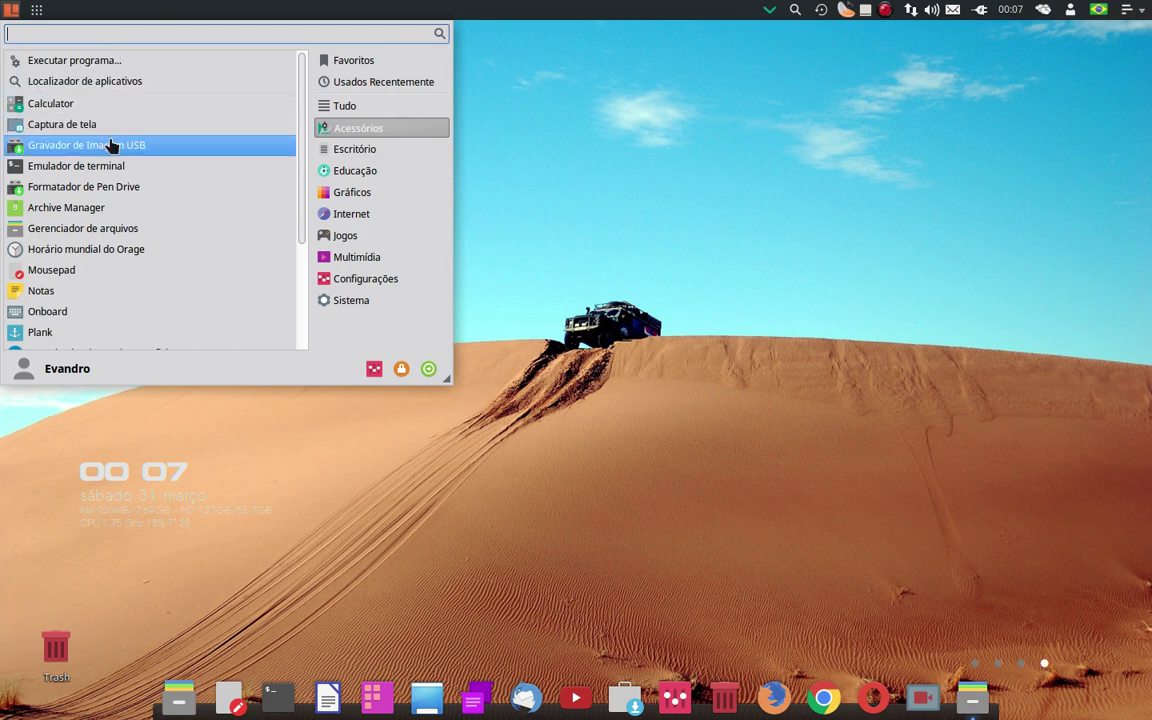
{"action": "scroll", "coordinate": [152, 208], "scroll_direction": "down", "scroll_amount": 3}
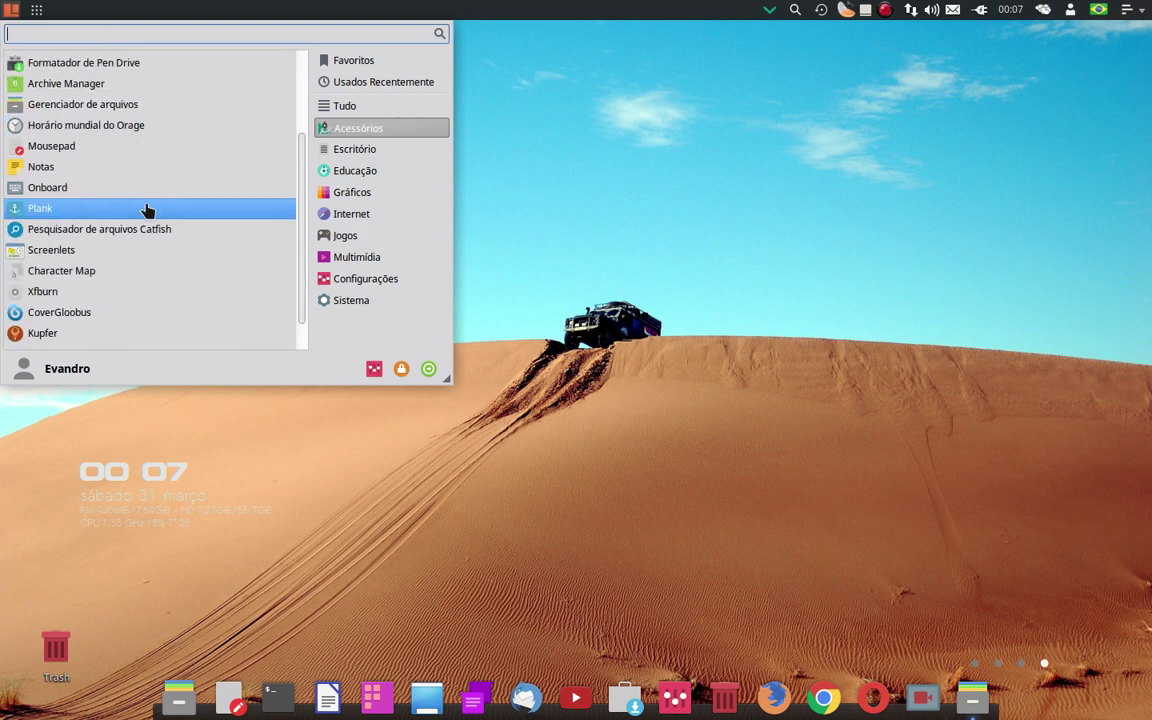
{"action": "scroll", "coordinate": [189, 134], "scroll_direction": "up", "scroll_amount": 3}
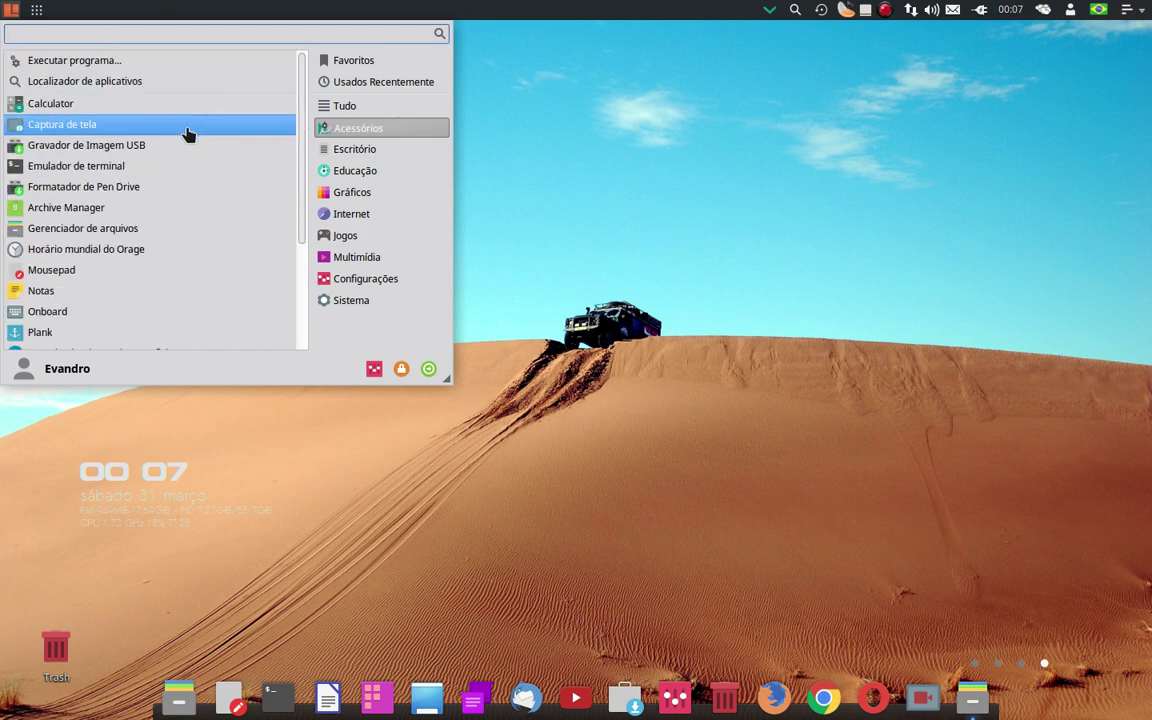
{"action": "scroll", "coordinate": [185, 149], "scroll_direction": "down", "scroll_amount": 3}
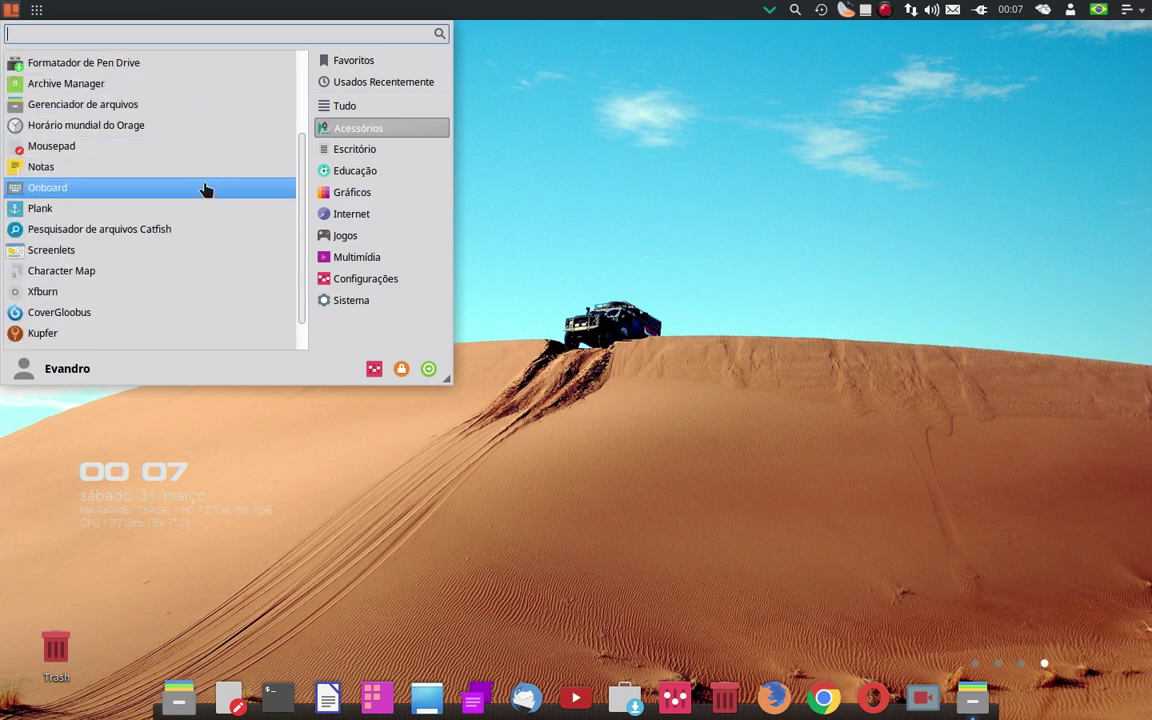
{"action": "scroll", "coordinate": [205, 190], "scroll_direction": "down", "scroll_amount": 1}
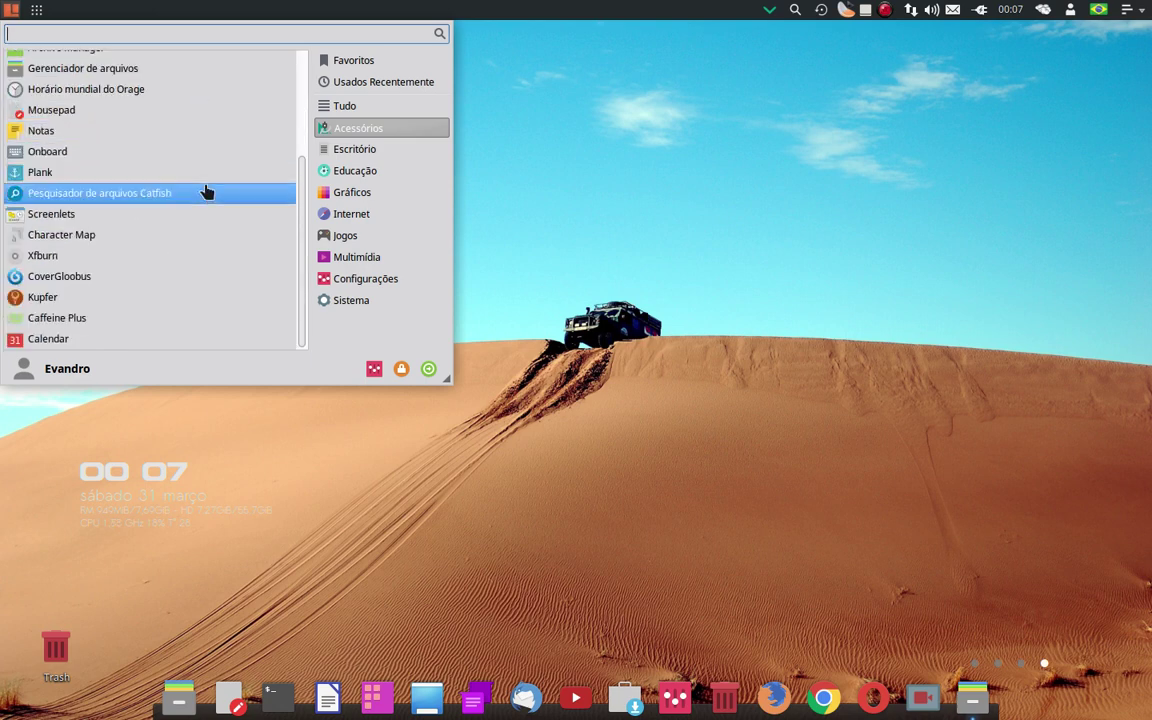
{"action": "left_click", "coordinate": [108, 316]}
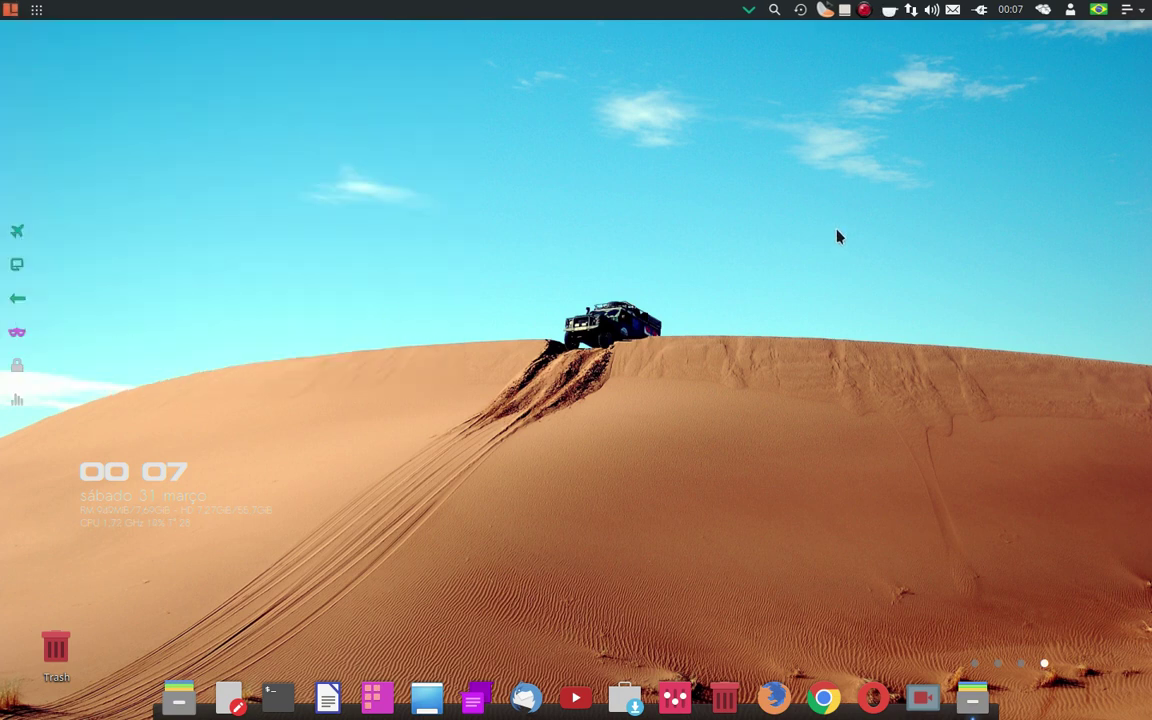
Toggle Caffeine three times from its panel indicator, leaving it active.
{"action": "left_click", "coordinate": [890, 10]}
{"action": "left_click", "coordinate": [906, 33]}
{"action": "left_click", "coordinate": [891, 12]}
{"action": "left_click", "coordinate": [925, 30]}
{"action": "left_click", "coordinate": [887, 12]}
{"action": "left_click", "coordinate": [903, 29]}
Look through the Acessórios and Escritório categories of the applications menu, and launch LibreOffice Writer.
{"action": "left_click", "coordinate": [11, 9]}
{"action": "left_click", "coordinate": [345, 130]}
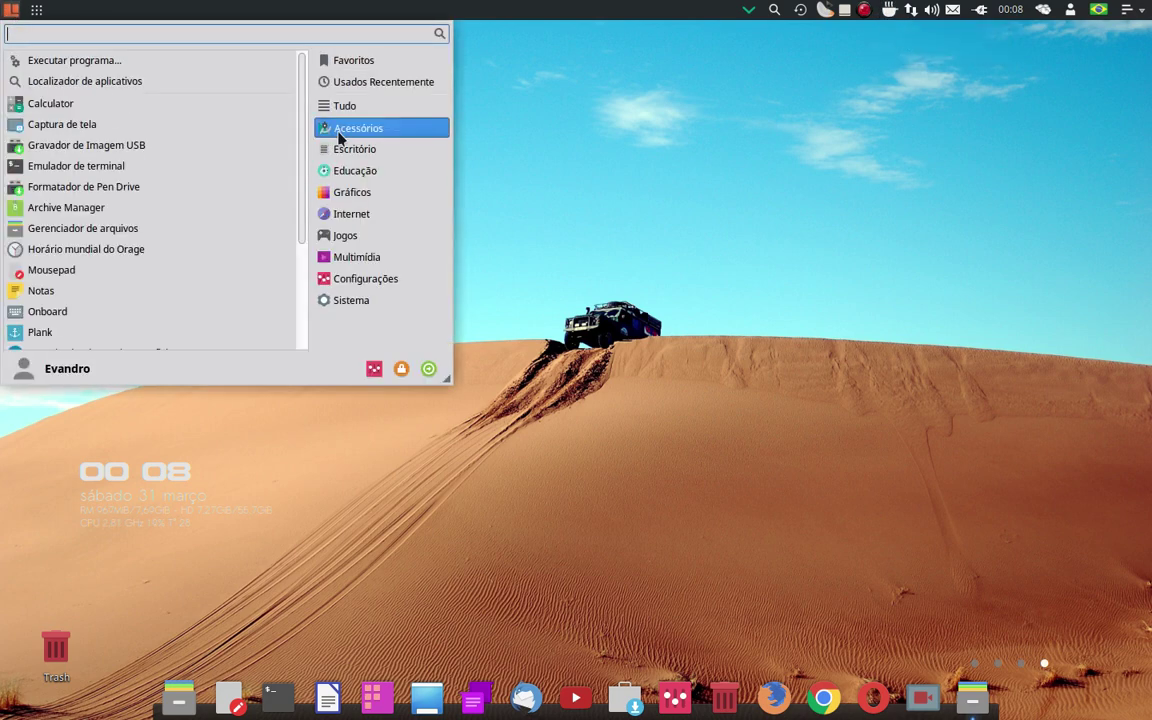
{"action": "scroll", "coordinate": [121, 219], "scroll_direction": "down", "scroll_amount": 3}
{"action": "scroll", "coordinate": [150, 300], "scroll_direction": "up", "scroll_amount": 5}
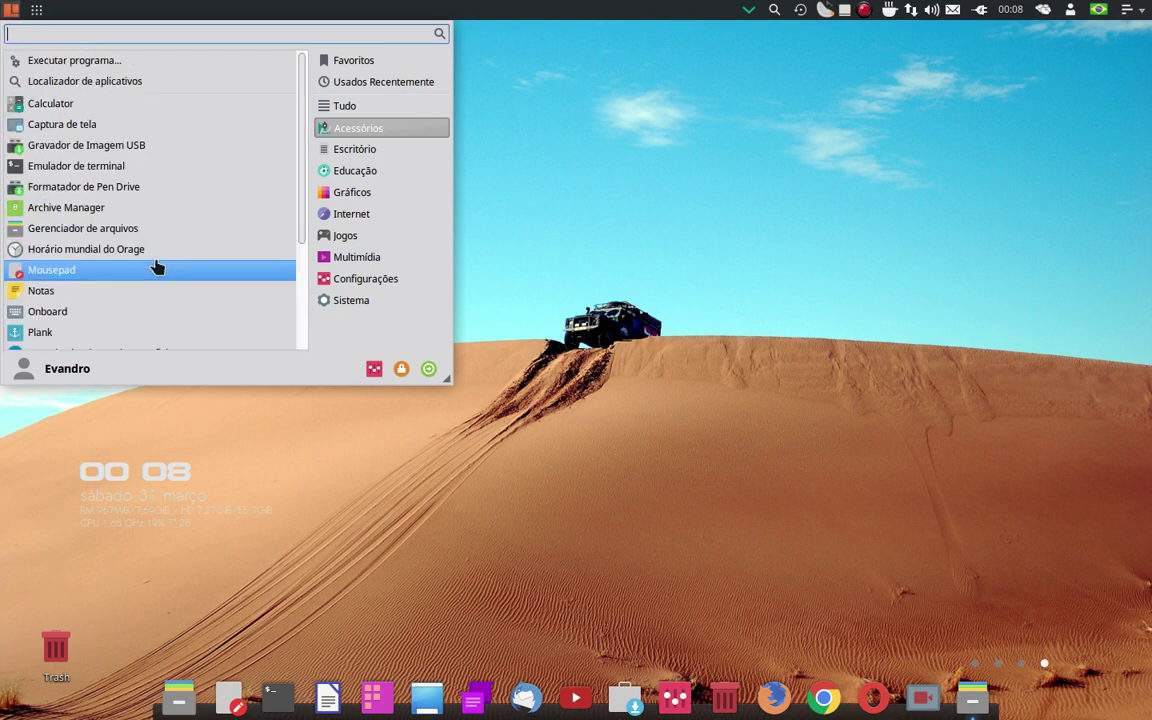
{"action": "left_click", "coordinate": [393, 150]}
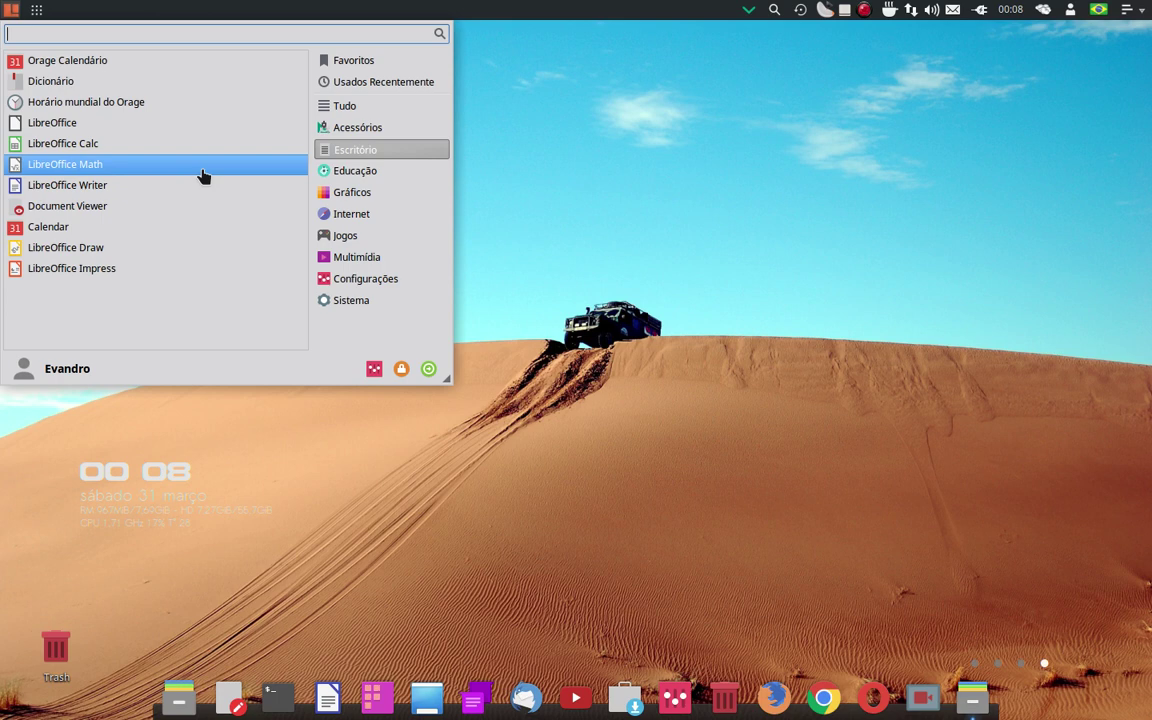
{"action": "left_click", "coordinate": [101, 186]}
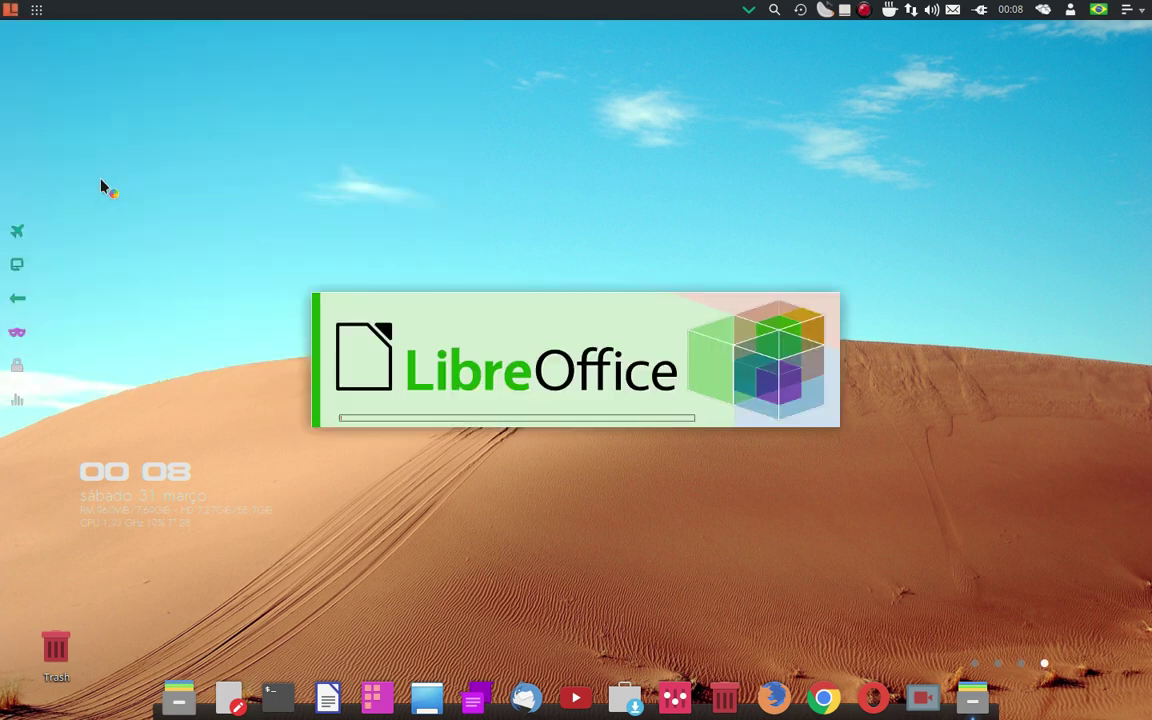
{"action": "left_click", "coordinate": [16, 11]}
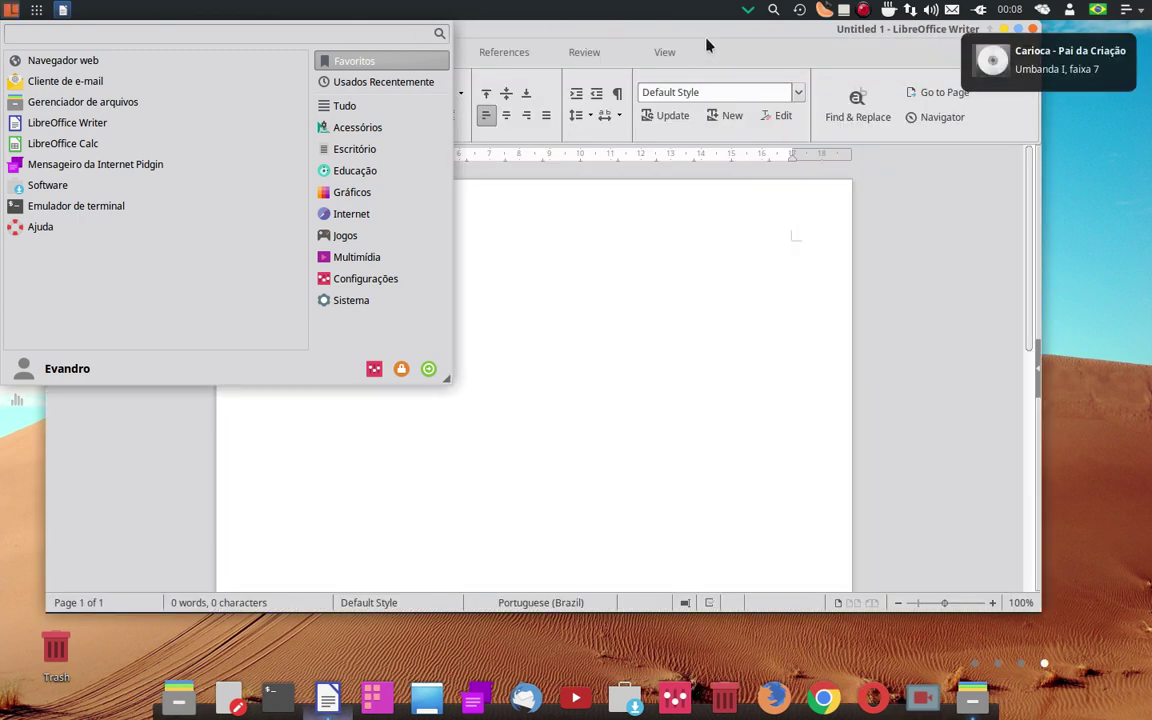
{"action": "left_click", "coordinate": [708, 38]}
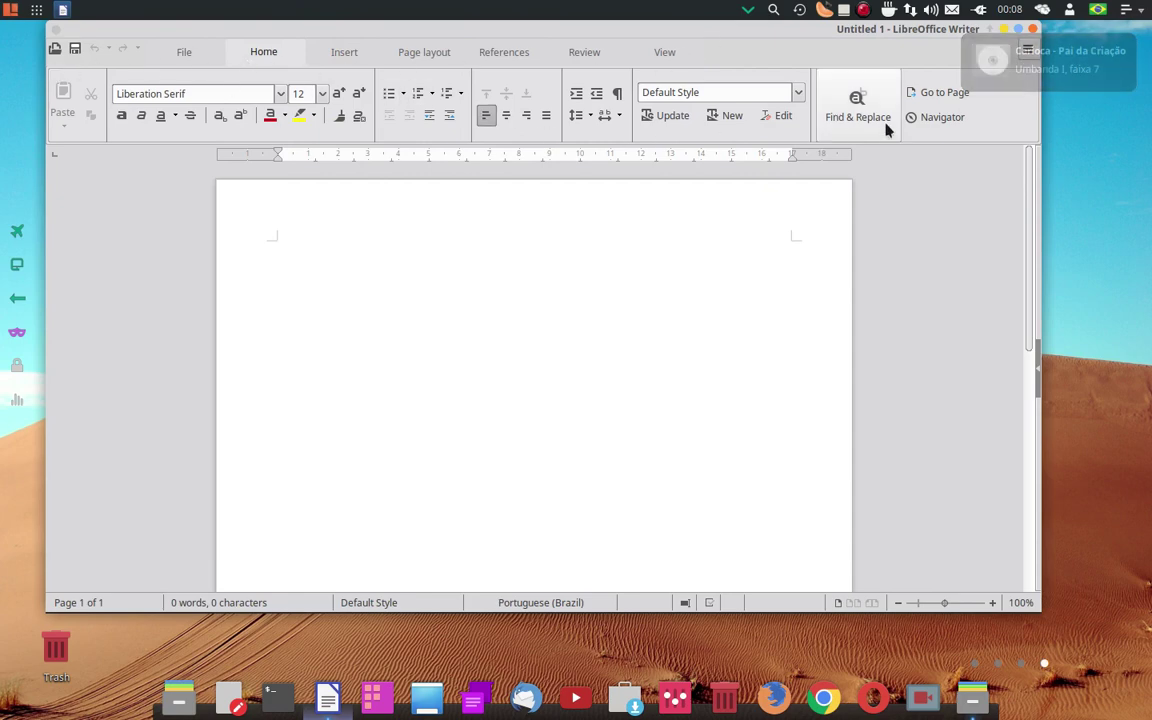
Look through Writer's ribbon command sets for review, references, page layout, insert, home, file and view.
{"action": "left_click", "coordinate": [570, 54]}
{"action": "left_click", "coordinate": [430, 52]}
{"action": "left_click", "coordinate": [495, 52]}
{"action": "left_click", "coordinate": [420, 52]}
{"action": "left_click", "coordinate": [345, 52]}
{"action": "left_click", "coordinate": [245, 52]}
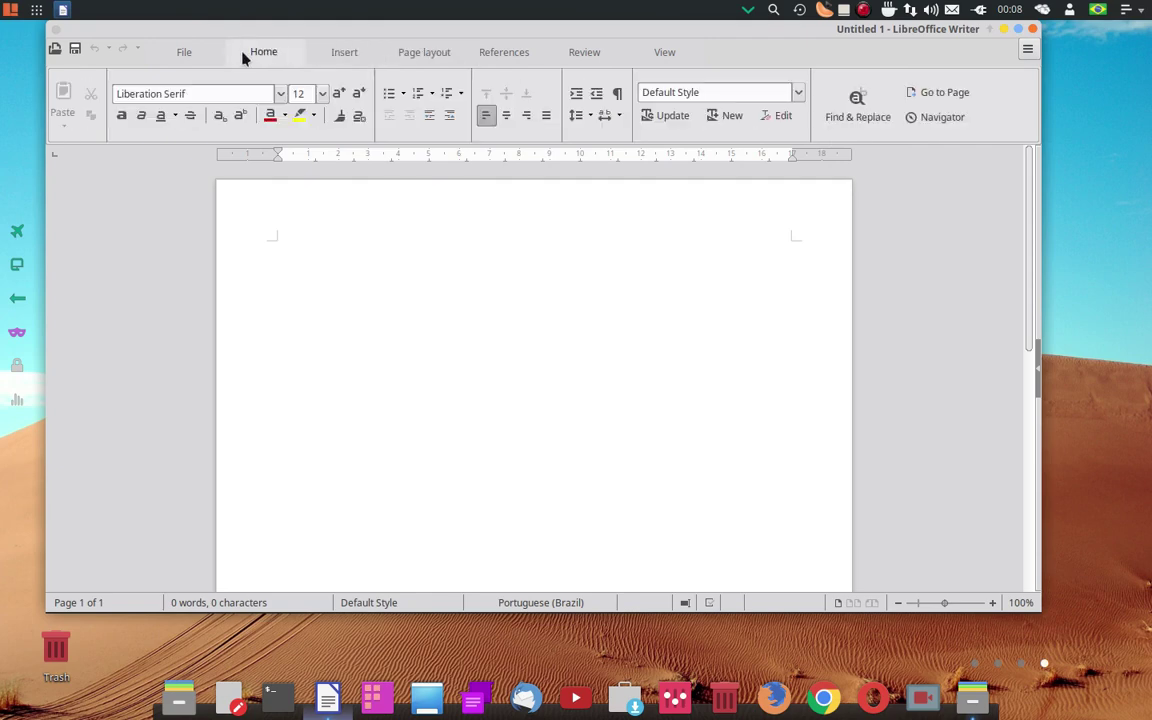
{"action": "left_click", "coordinate": [205, 55]}
{"action": "left_click", "coordinate": [672, 51]}
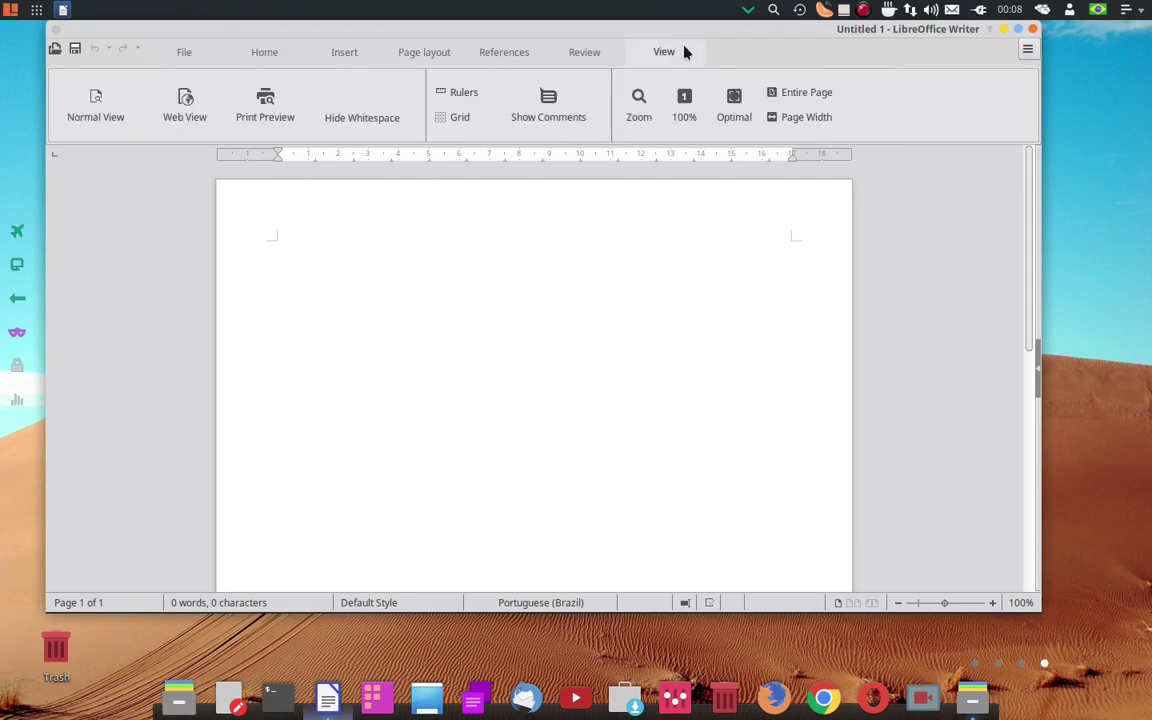
{"action": "left_click", "coordinate": [588, 52]}
{"action": "left_click", "coordinate": [506, 52]}
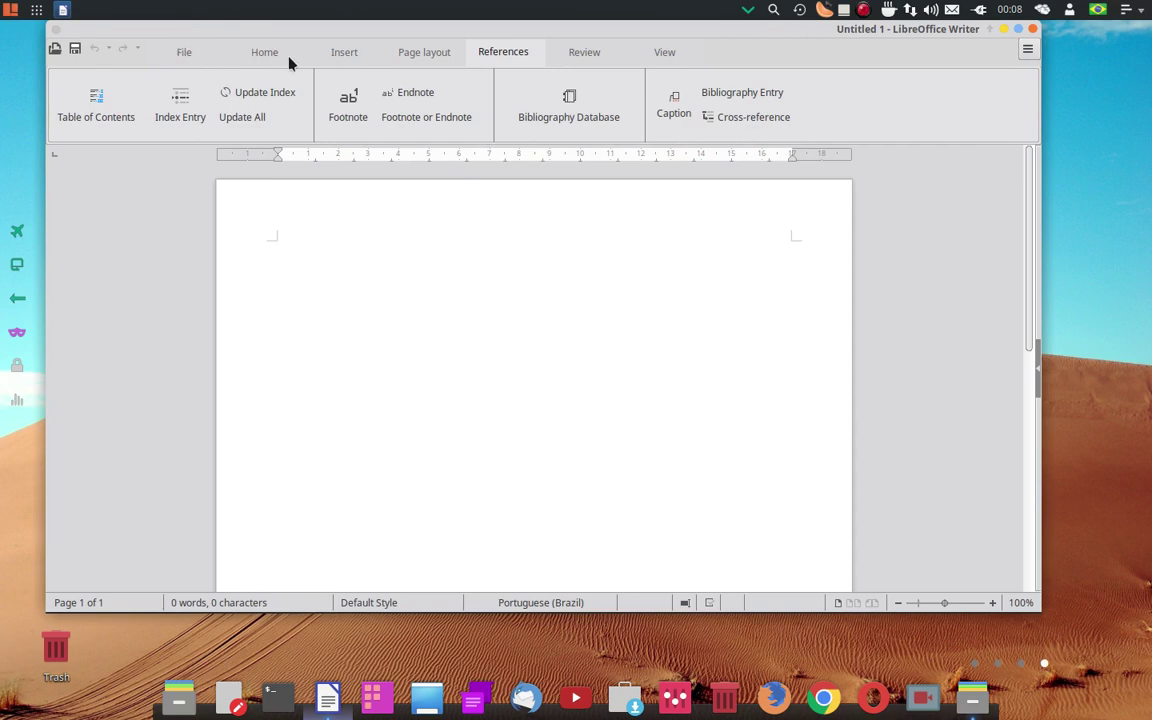
Examine Writer's page layout commands, including the page size and page columns choices.
{"action": "left_click", "coordinate": [430, 60]}
{"action": "left_click", "coordinate": [357, 62]}
{"action": "left_click", "coordinate": [418, 51]}
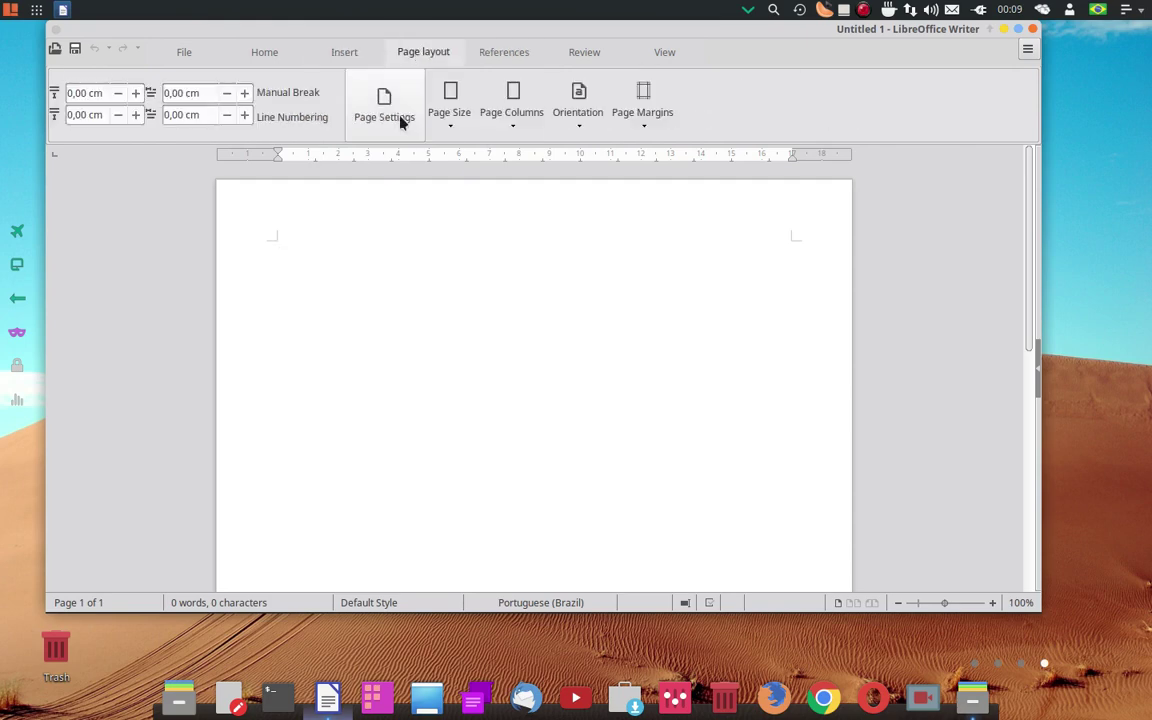
{"action": "left_click", "coordinate": [450, 128]}
{"action": "left_click", "coordinate": [450, 128]}
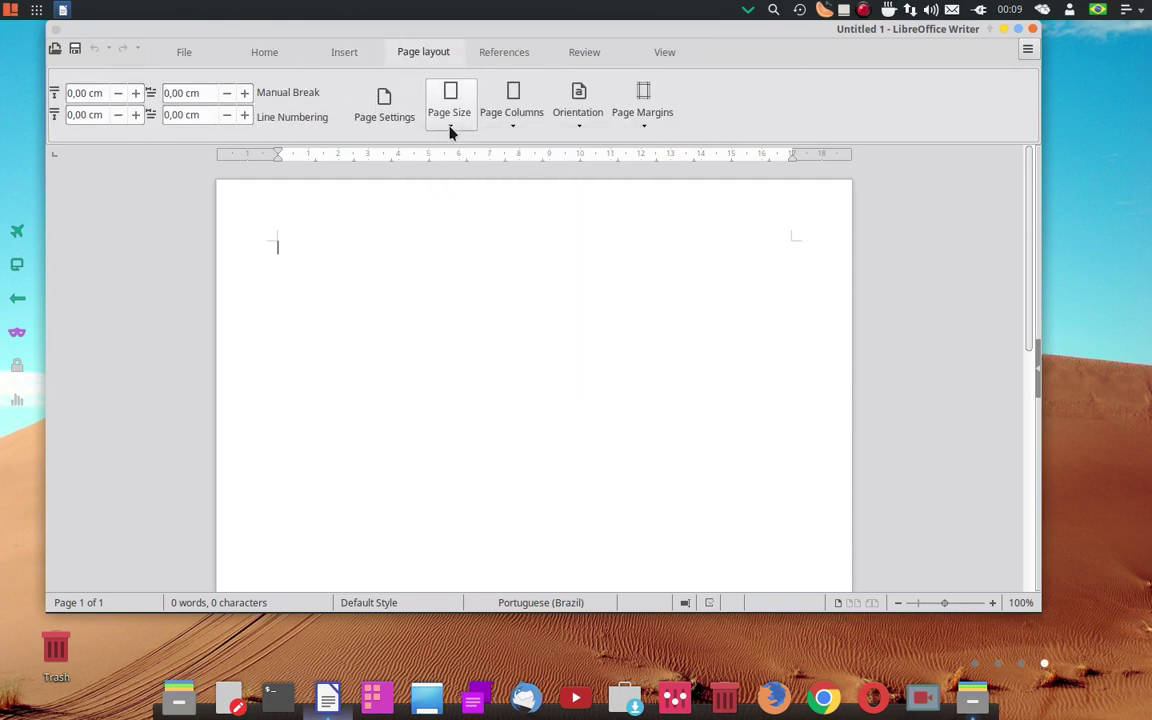
{"action": "left_click", "coordinate": [514, 128]}
{"action": "left_click", "coordinate": [513, 128]}
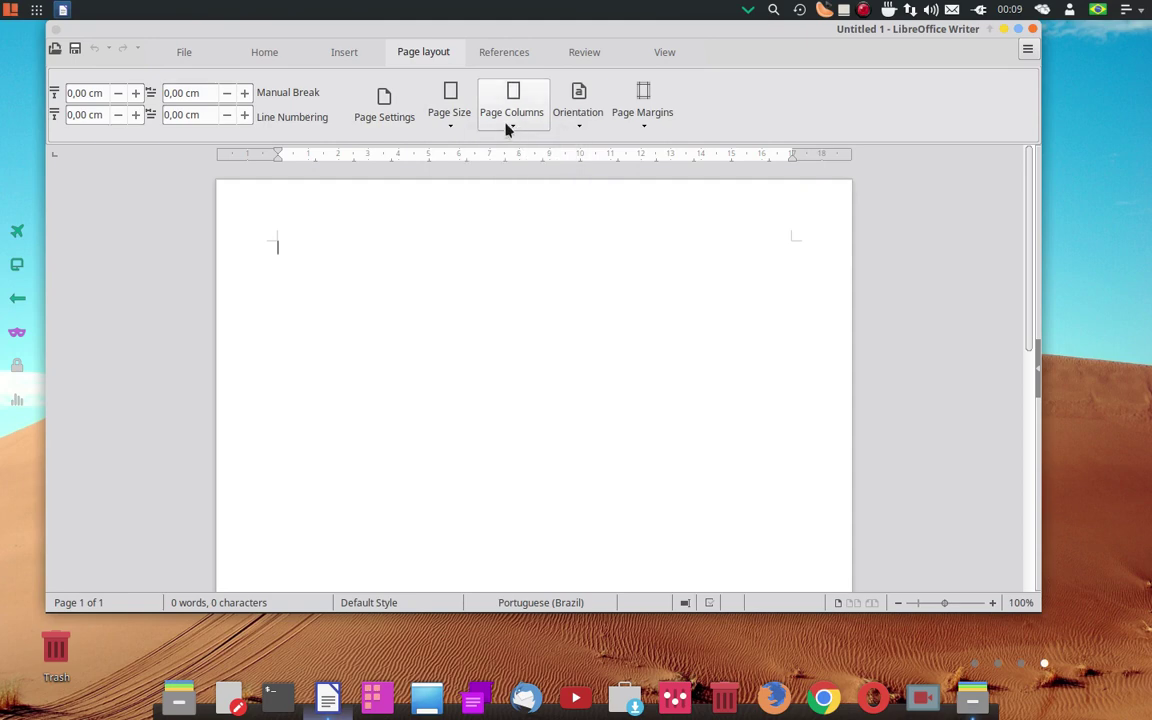
Go through Writer's file, home, insert, page layout, references, review and view command sets once more.
{"action": "left_click", "coordinate": [177, 62]}
{"action": "left_click", "coordinate": [256, 49]}
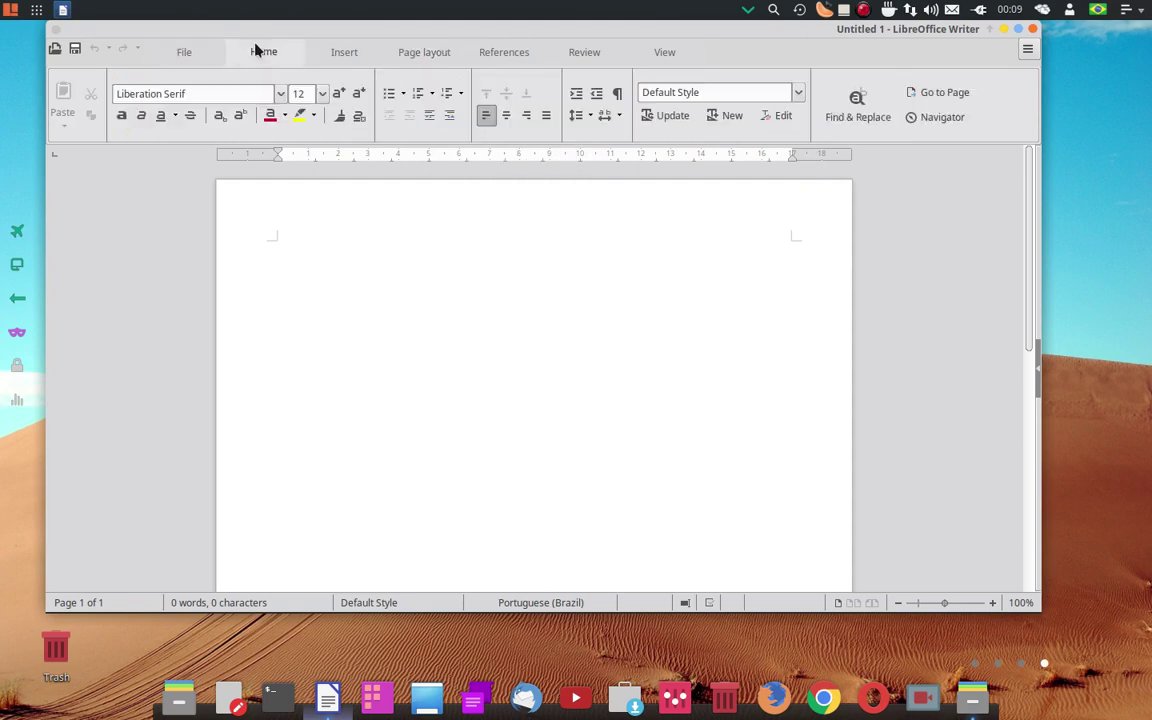
{"action": "left_click", "coordinate": [200, 52]}
{"action": "left_click", "coordinate": [312, 50]}
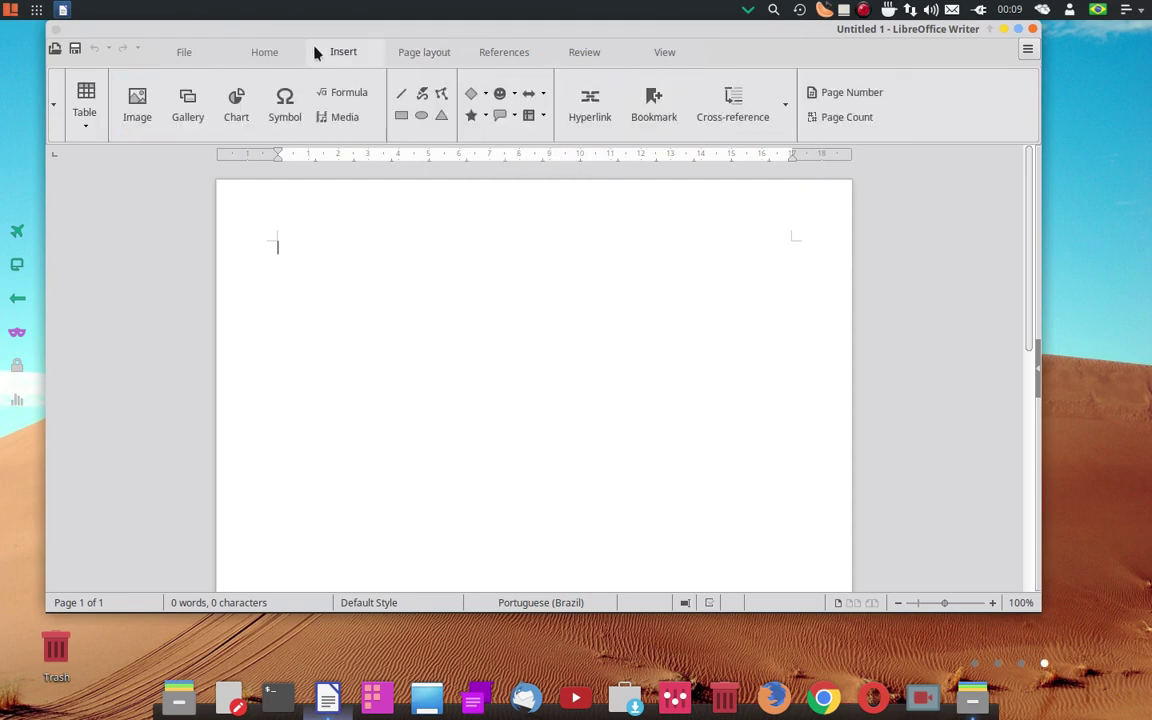
{"action": "left_click", "coordinate": [268, 58]}
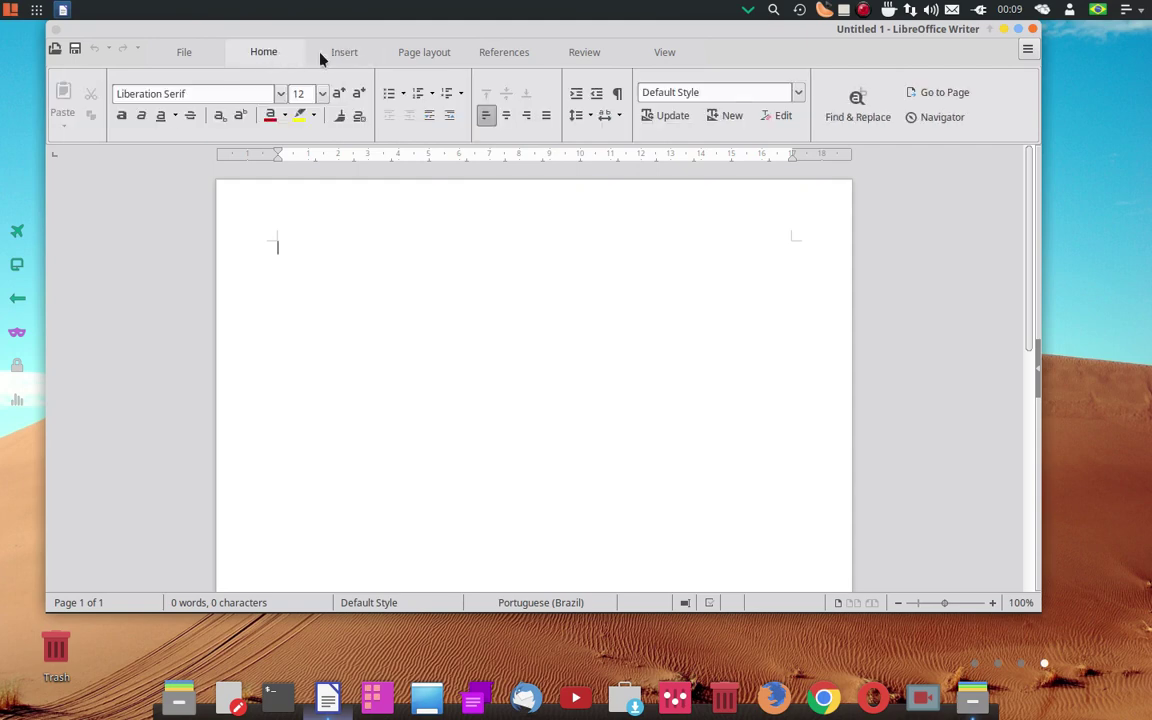
{"action": "left_click", "coordinate": [186, 46]}
{"action": "left_click", "coordinate": [264, 48]}
{"action": "left_click", "coordinate": [433, 51]}
{"action": "left_click", "coordinate": [490, 50]}
{"action": "left_click", "coordinate": [606, 50]}
{"action": "left_click", "coordinate": [657, 52]}
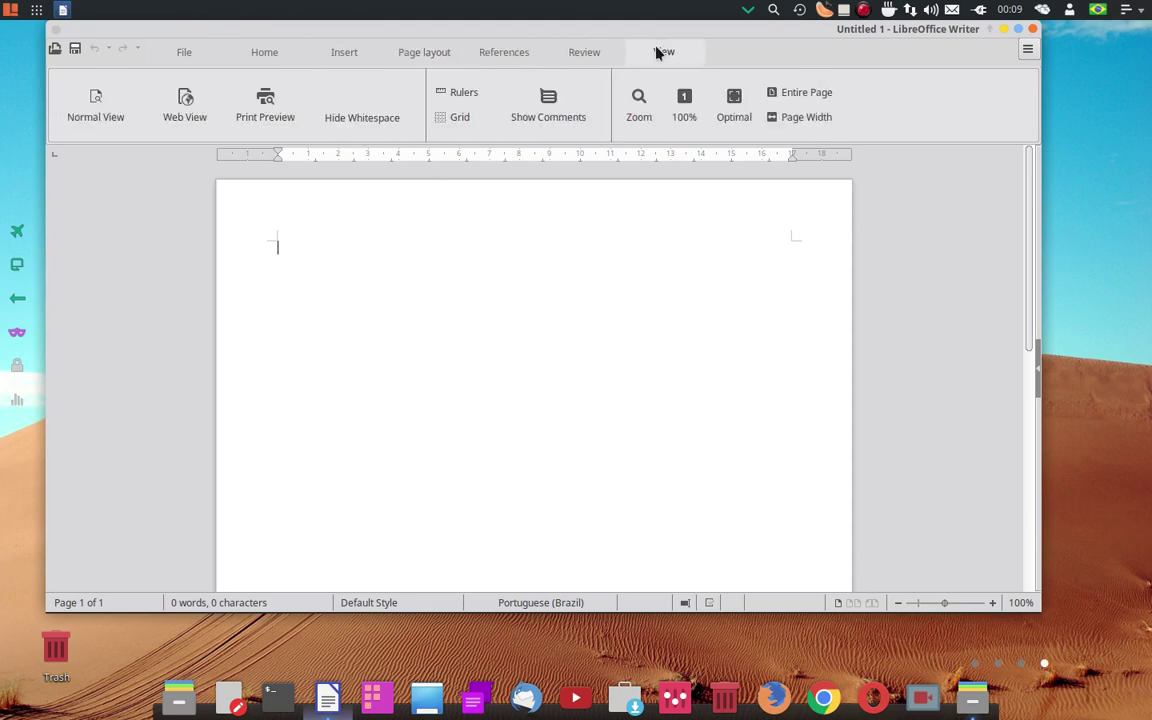
Show the classic menubar above the ribbon in Writer.
{"action": "left_click", "coordinate": [1028, 49]}
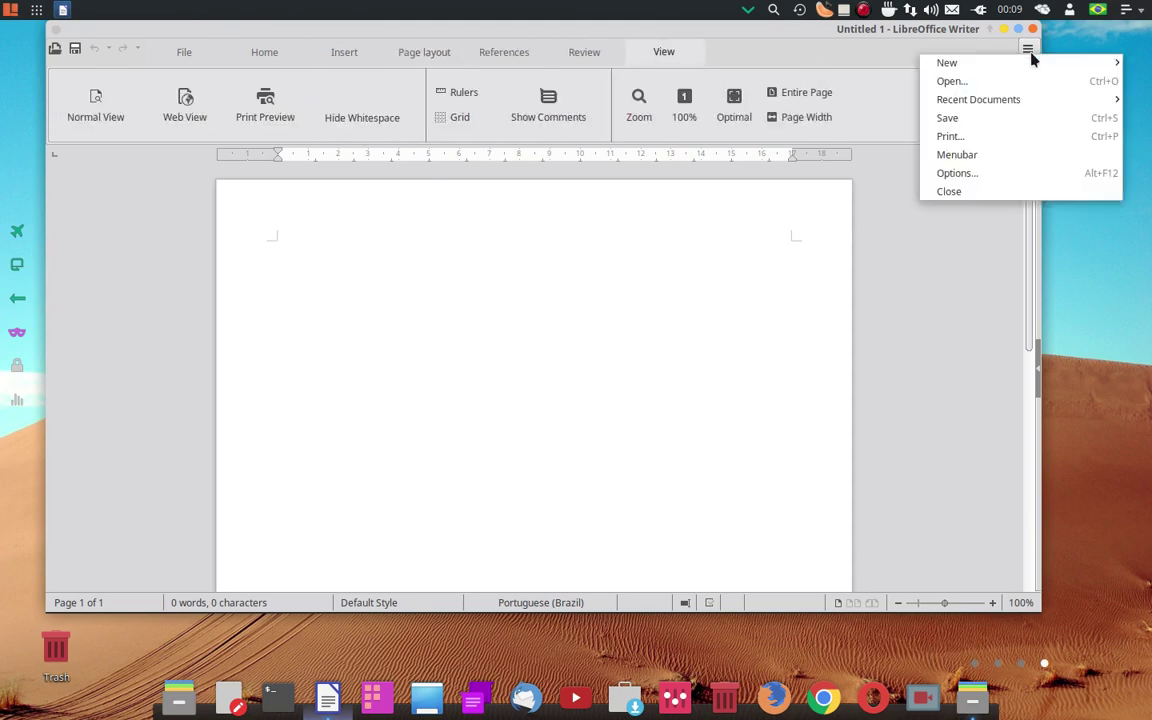
{"action": "left_click", "coordinate": [988, 155]}
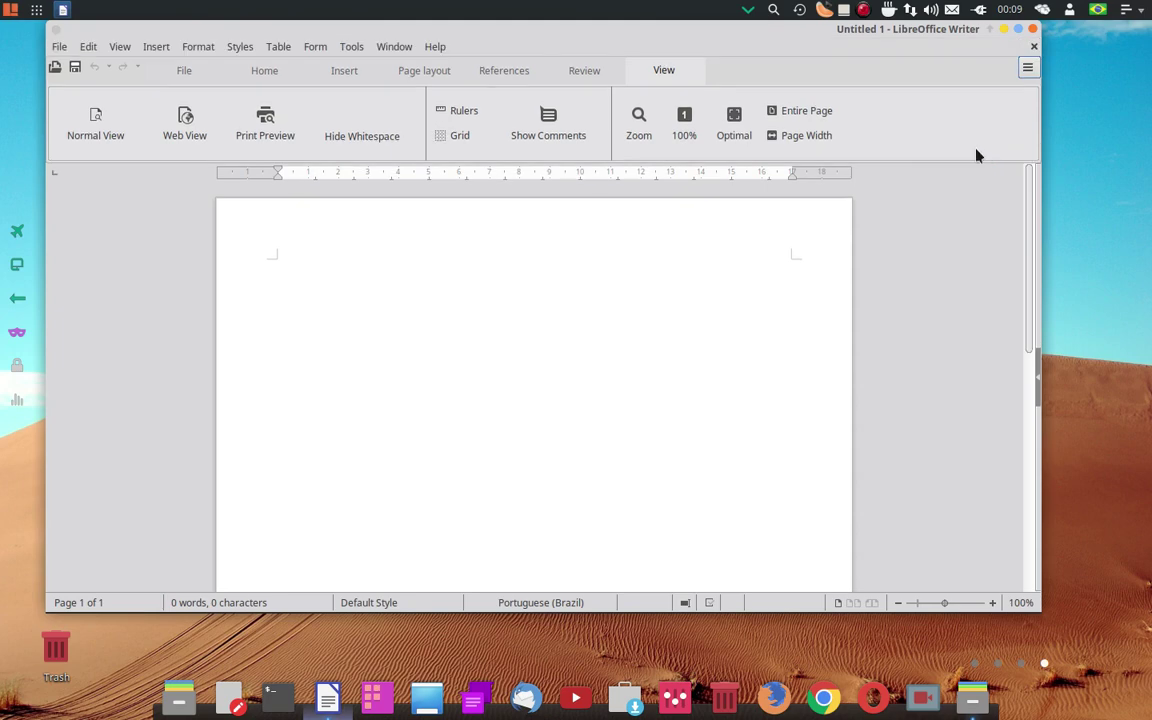
{"action": "left_click", "coordinate": [1028, 68]}
{"action": "left_click", "coordinate": [556, 36]}
Look through the commands of Writer's classic menubar, including Edit, Styles, Table, Window and Form.
{"action": "left_click", "coordinate": [57, 46]}
{"action": "mouse_move", "coordinate": [82, 50]}
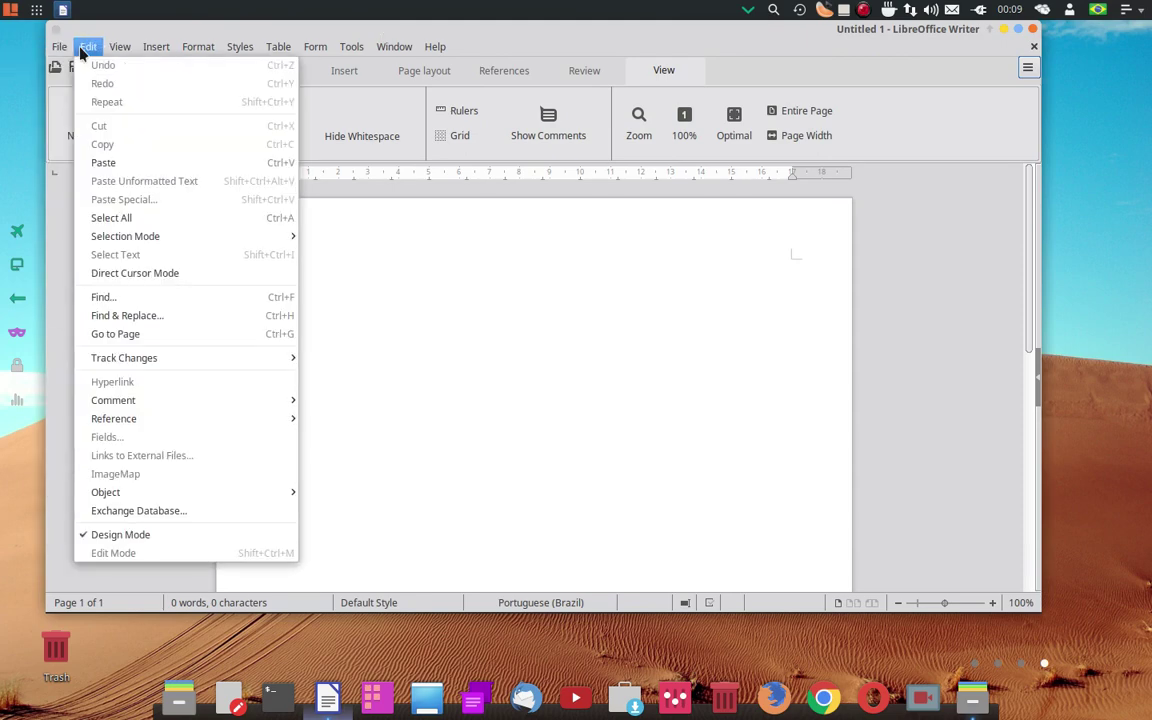
{"action": "mouse_move", "coordinate": [146, 52]}
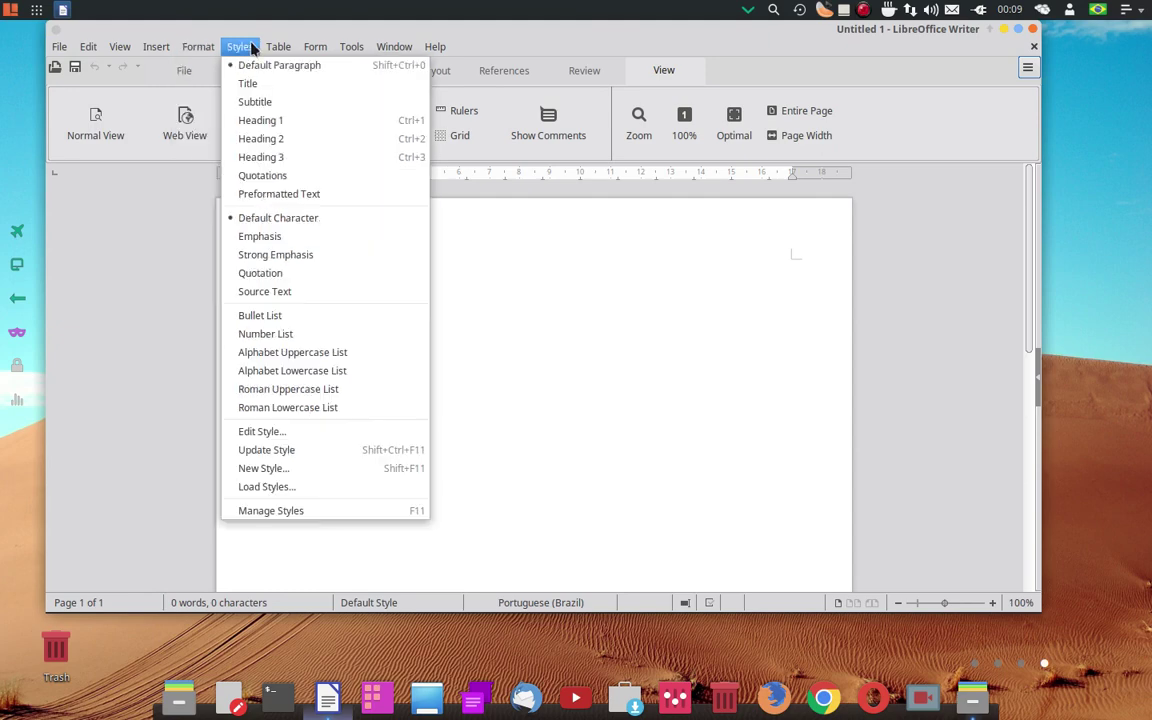
{"action": "mouse_move", "coordinate": [279, 50]}
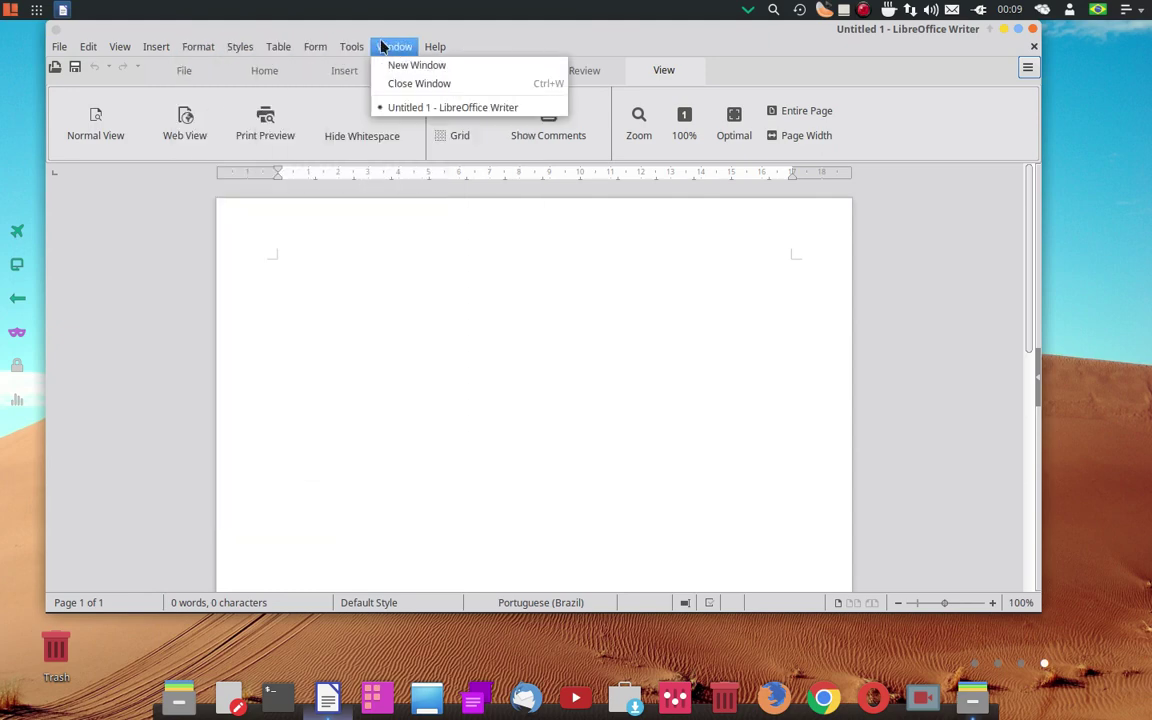
{"action": "mouse_move", "coordinate": [395, 50]}
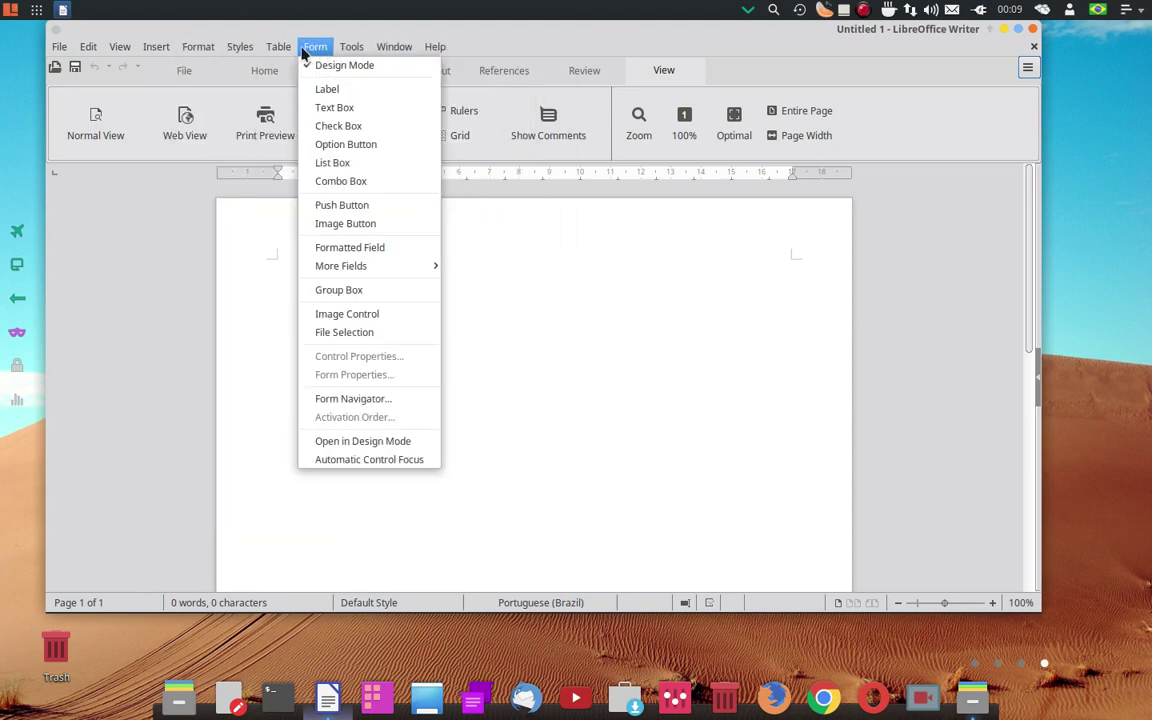
{"action": "left_click", "coordinate": [503, 40]}
Go back through the ribbon command sets from review to file, and close LibreOffice Writer.
{"action": "left_click", "coordinate": [590, 69]}
{"action": "left_click", "coordinate": [504, 71]}
{"action": "left_click", "coordinate": [424, 71]}
{"action": "left_click", "coordinate": [355, 78]}
{"action": "left_click", "coordinate": [264, 71]}
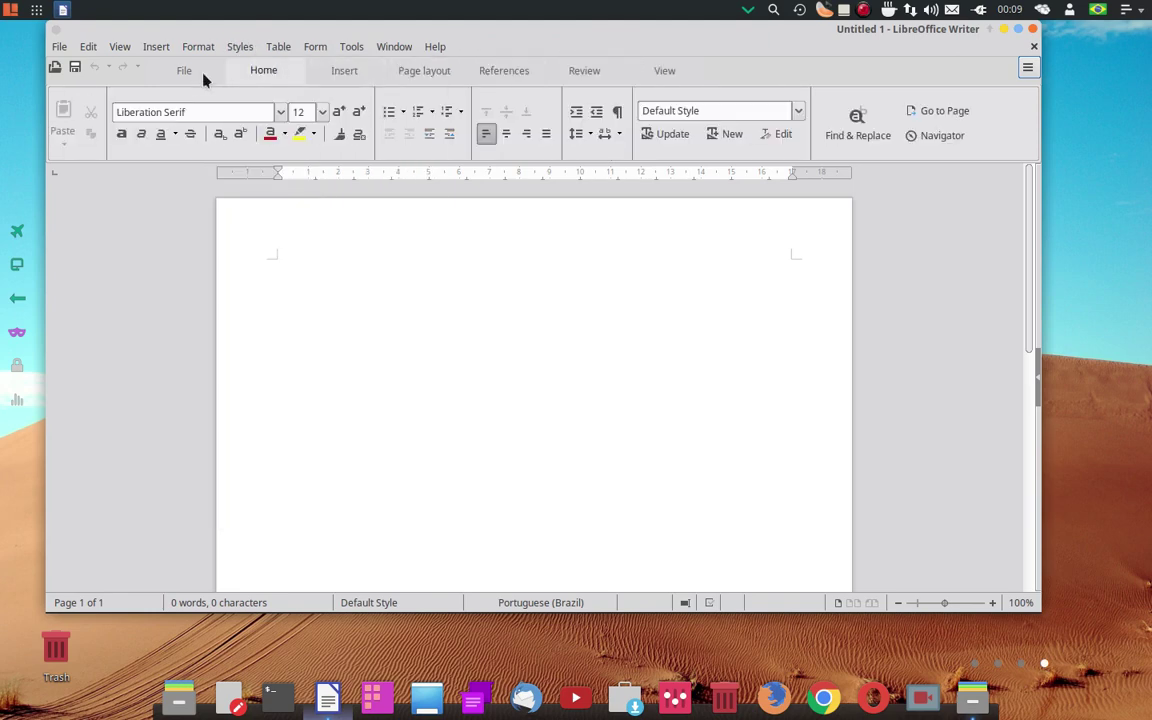
{"action": "left_click", "coordinate": [184, 70]}
{"action": "left_click", "coordinate": [1032, 31]}
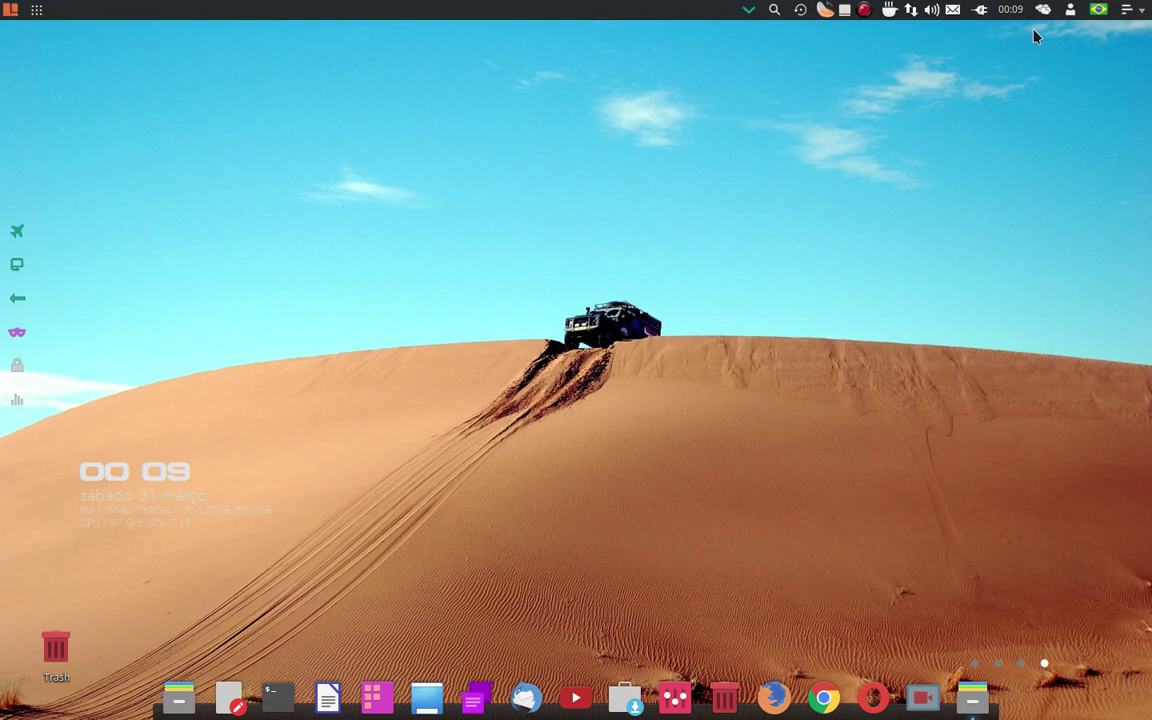
Look through the Escritório, Educação and Gráficos categories of the applications menu.
{"action": "left_click", "coordinate": [10, 10]}
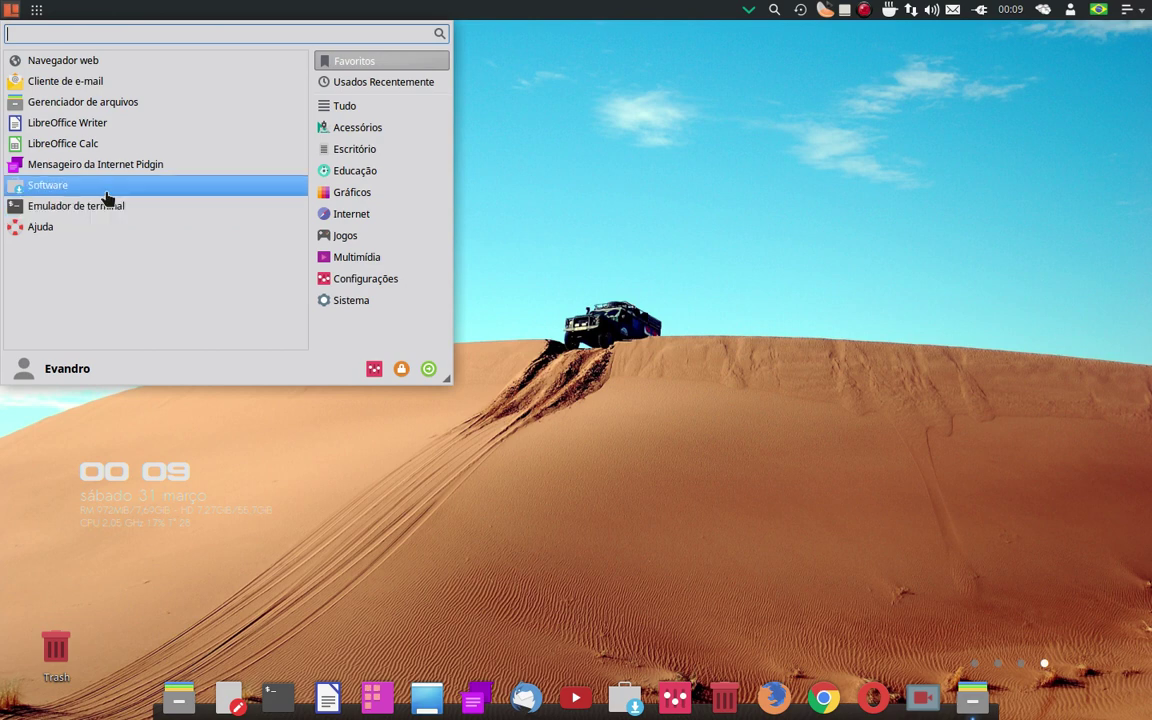
{"action": "left_click", "coordinate": [386, 150]}
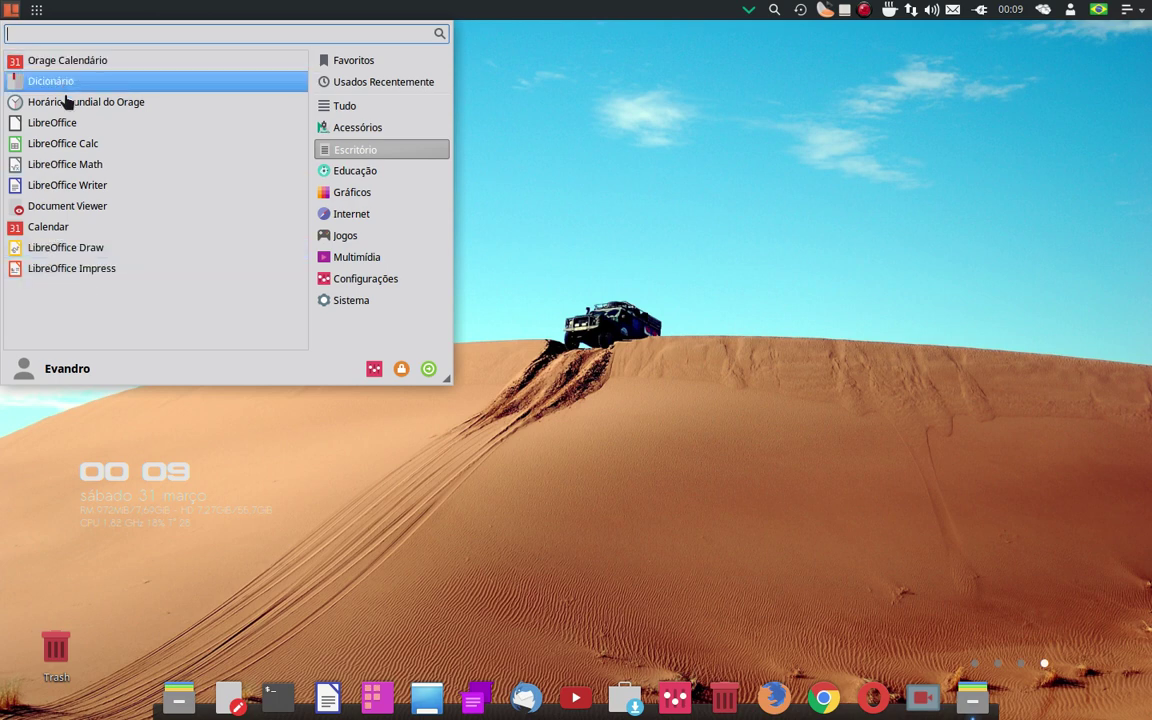
{"action": "left_click", "coordinate": [354, 176]}
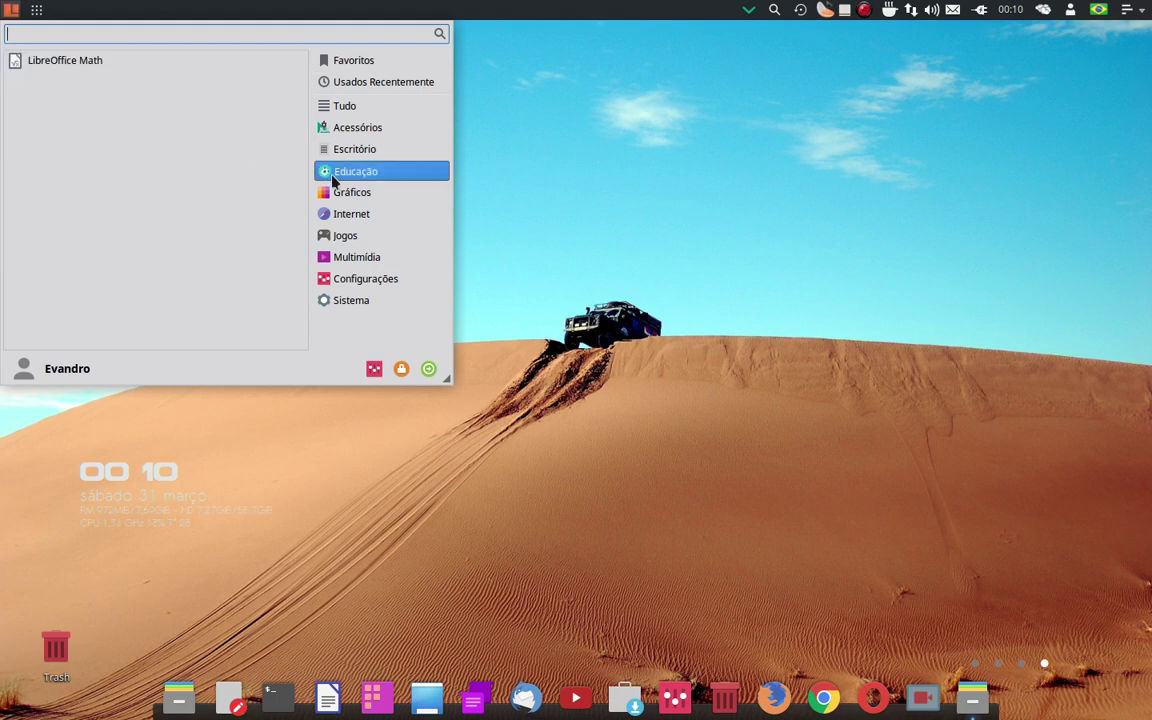
{"action": "left_click", "coordinate": [357, 200]}
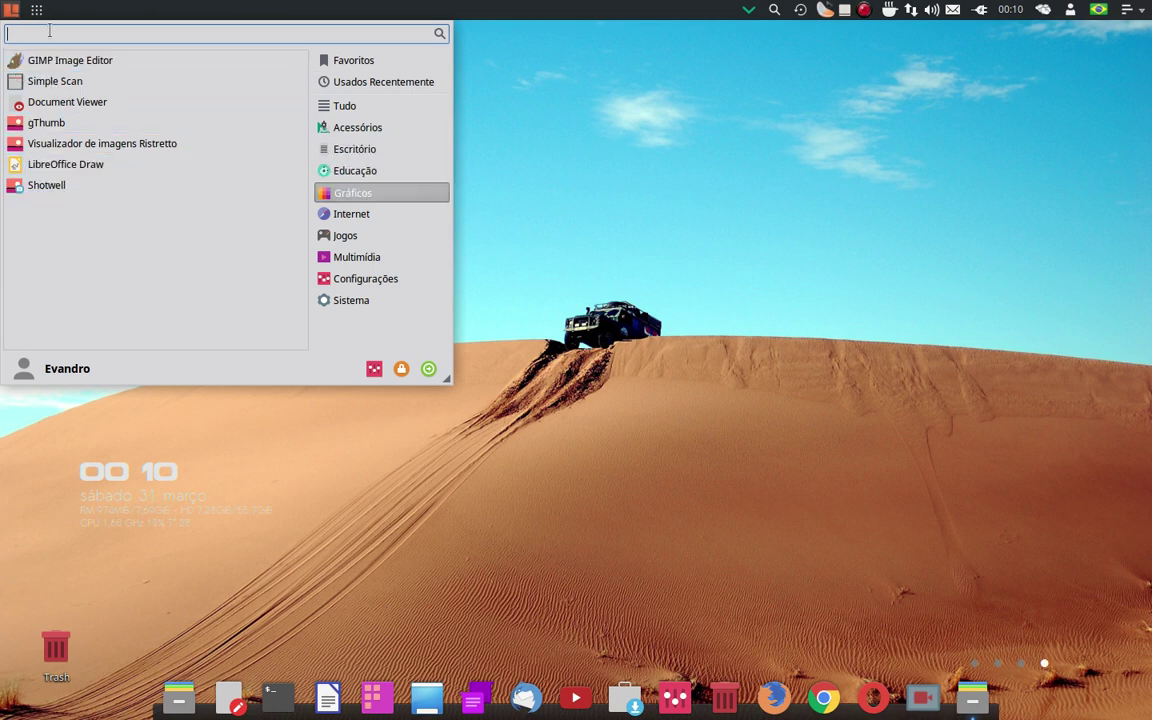
Look through the Internet, Jogos and Multimídia categories of the applications menu, and launch mpv Media Player.
{"action": "left_click", "coordinate": [356, 217]}
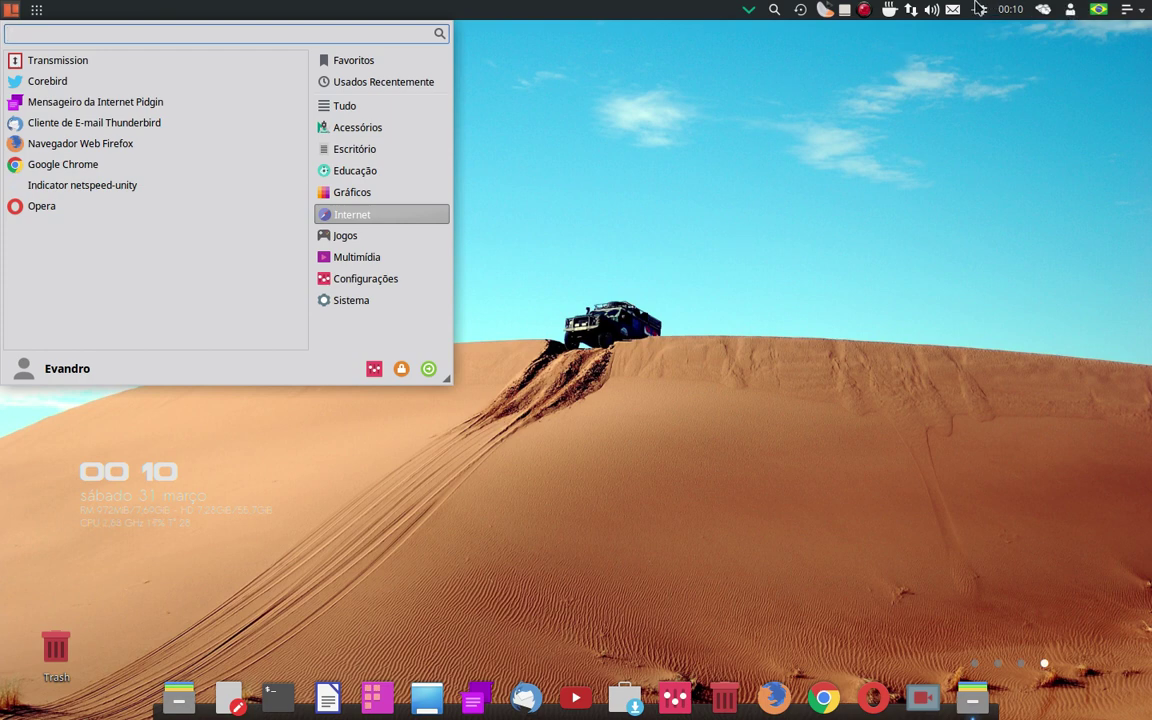
{"action": "left_click", "coordinate": [388, 248]}
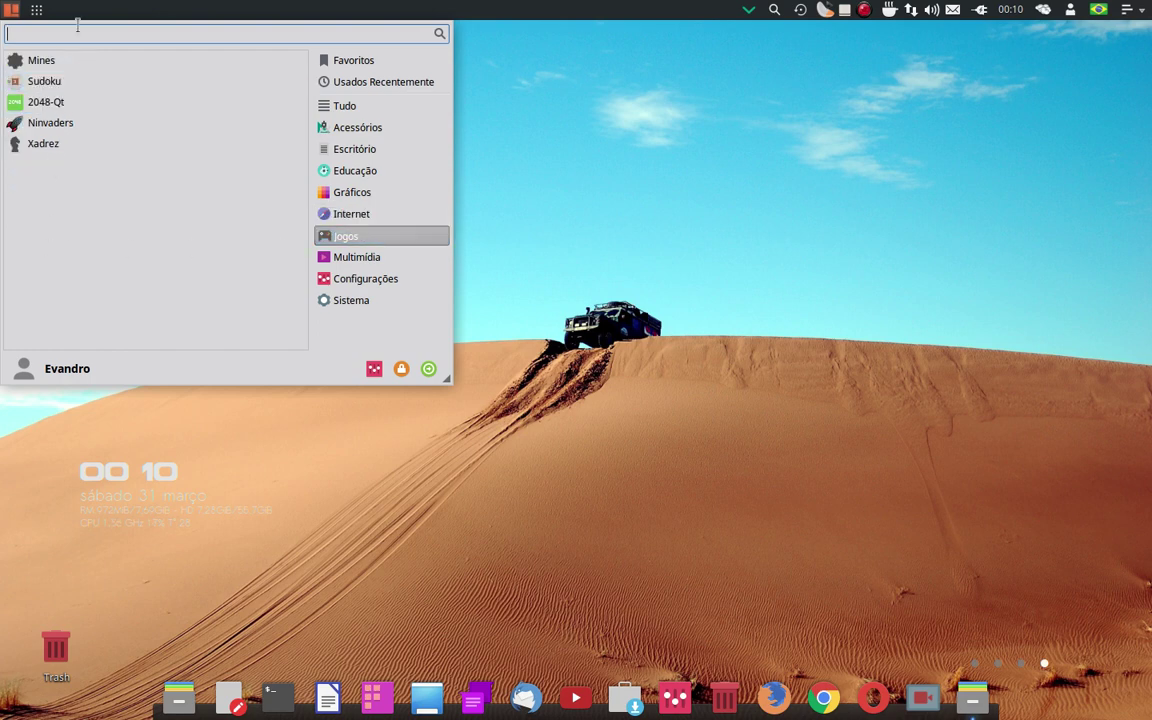
{"action": "left_click", "coordinate": [362, 259]}
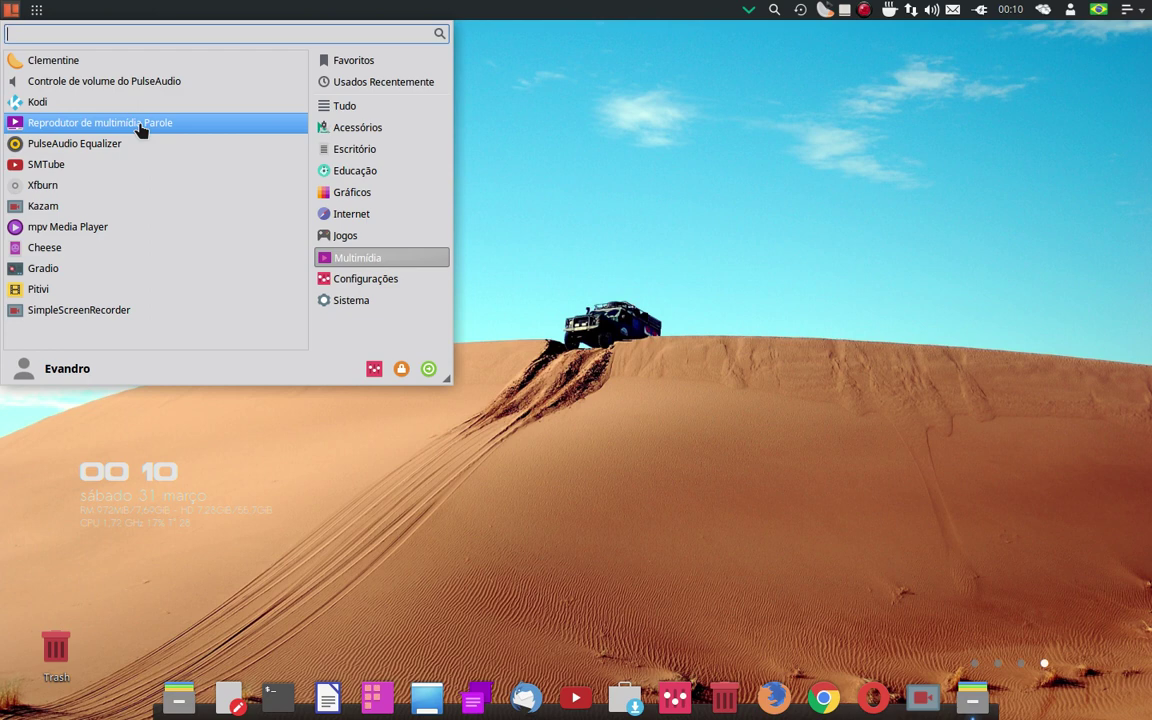
{"action": "left_click", "coordinate": [102, 239]}
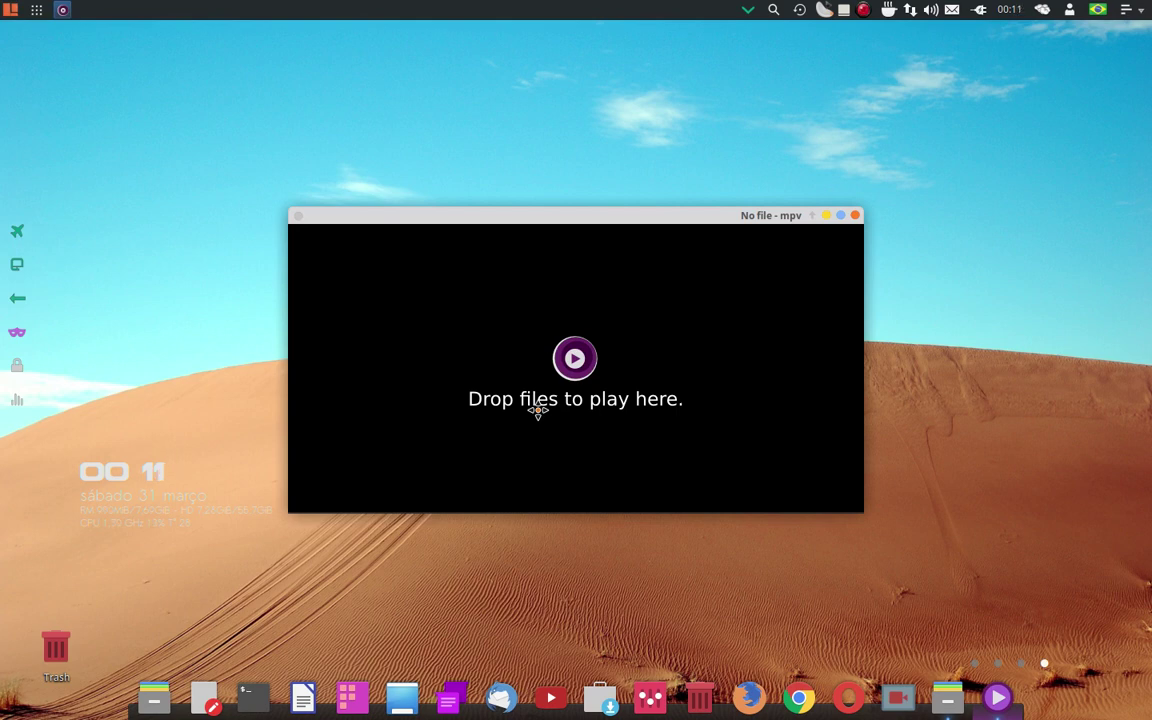
Move the mpv window slightly down and to the right on the desktop, and close it.
{"action": "left_click_drag", "start_coordinate": [538, 410], "coordinate": [564, 441]}
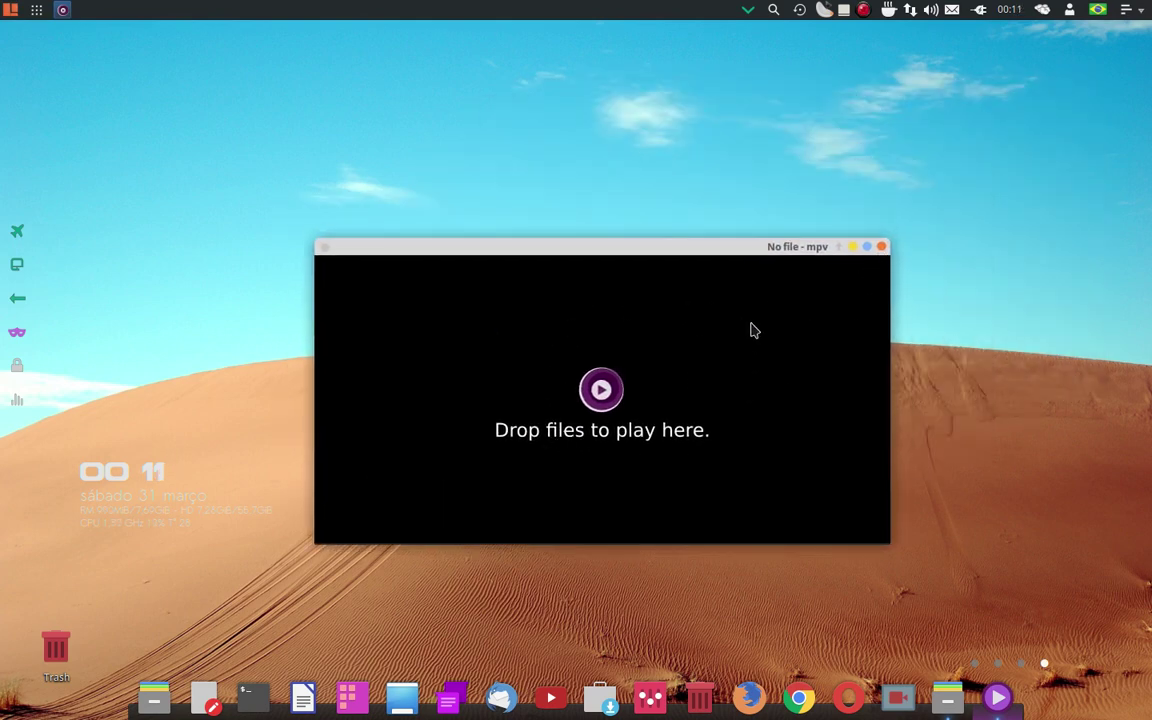
{"action": "right_click", "coordinate": [875, 249]}
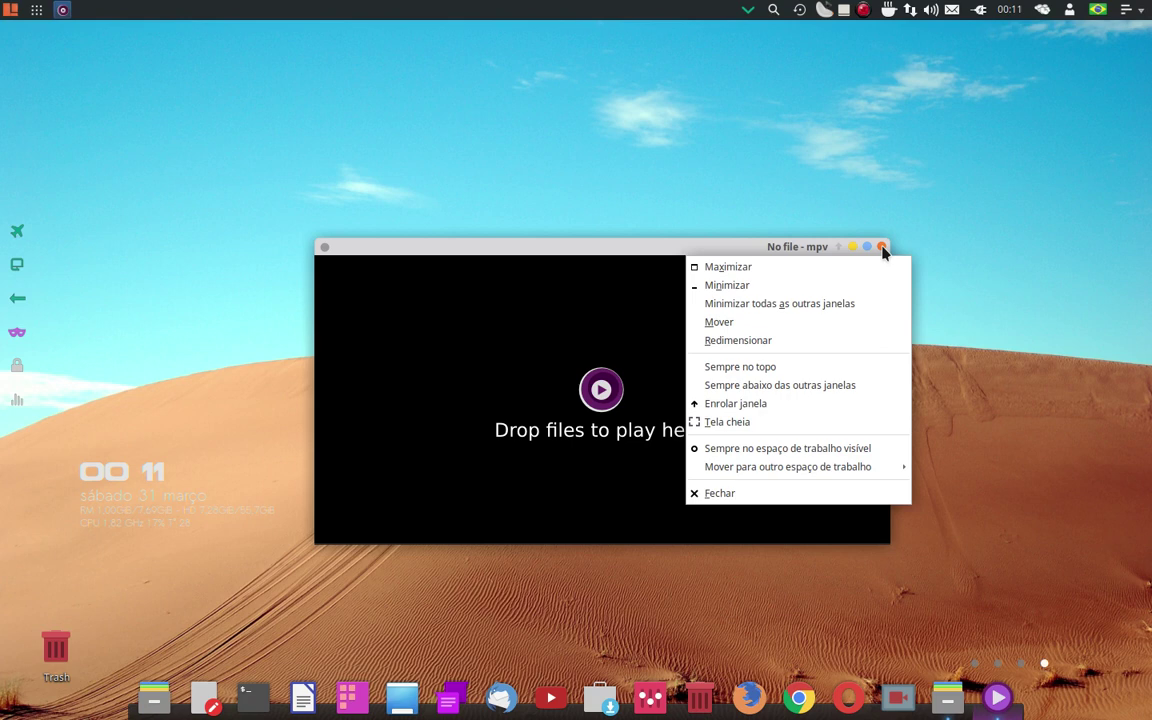
{"action": "left_click", "coordinate": [882, 248]}
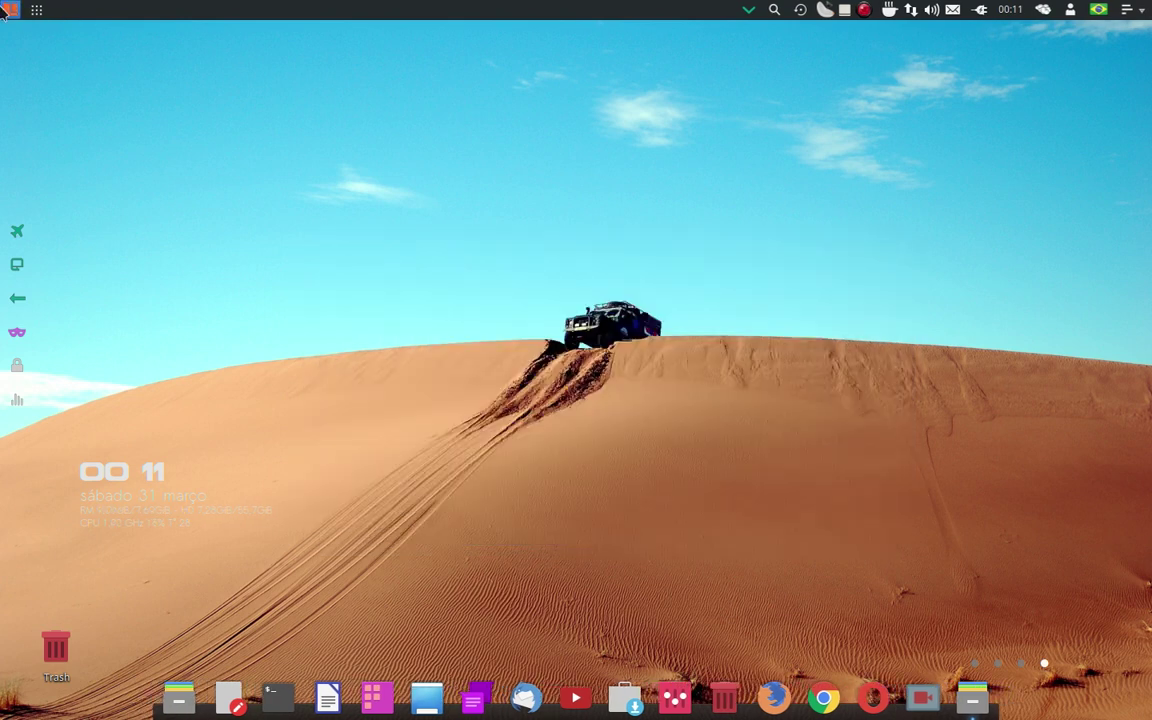
Launch SMTube from the Multimídia category of the applications menu.
{"action": "left_click", "coordinate": [4, 12]}
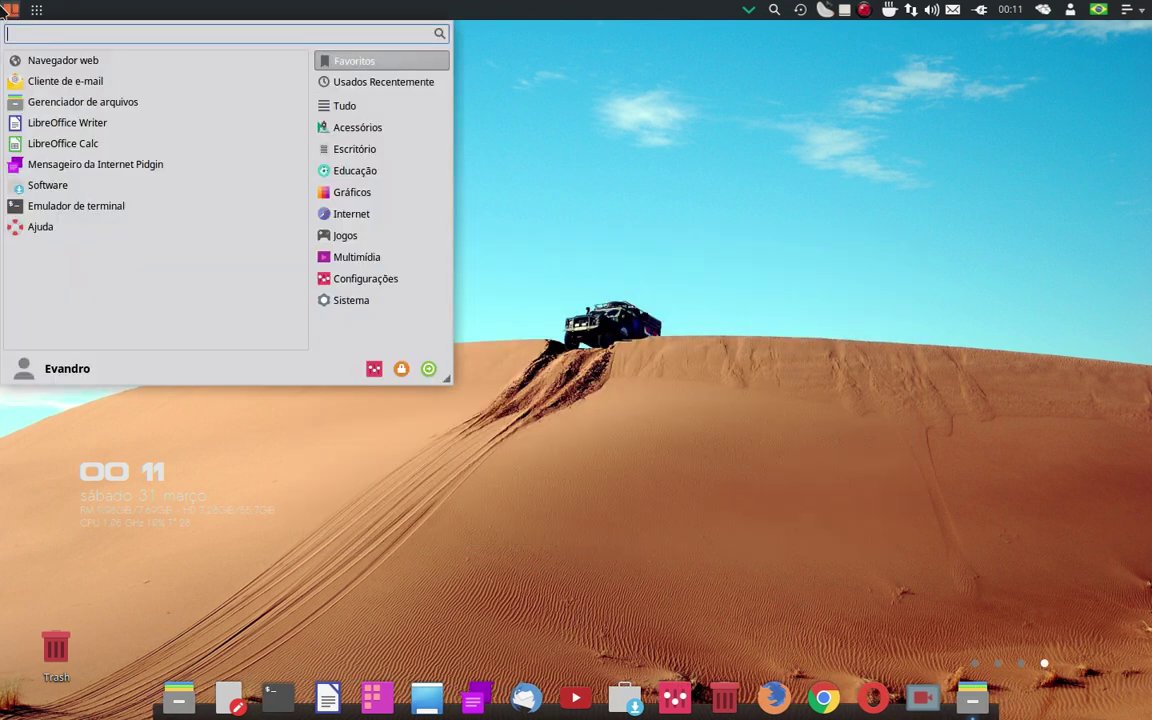
{"action": "left_click", "coordinate": [365, 257]}
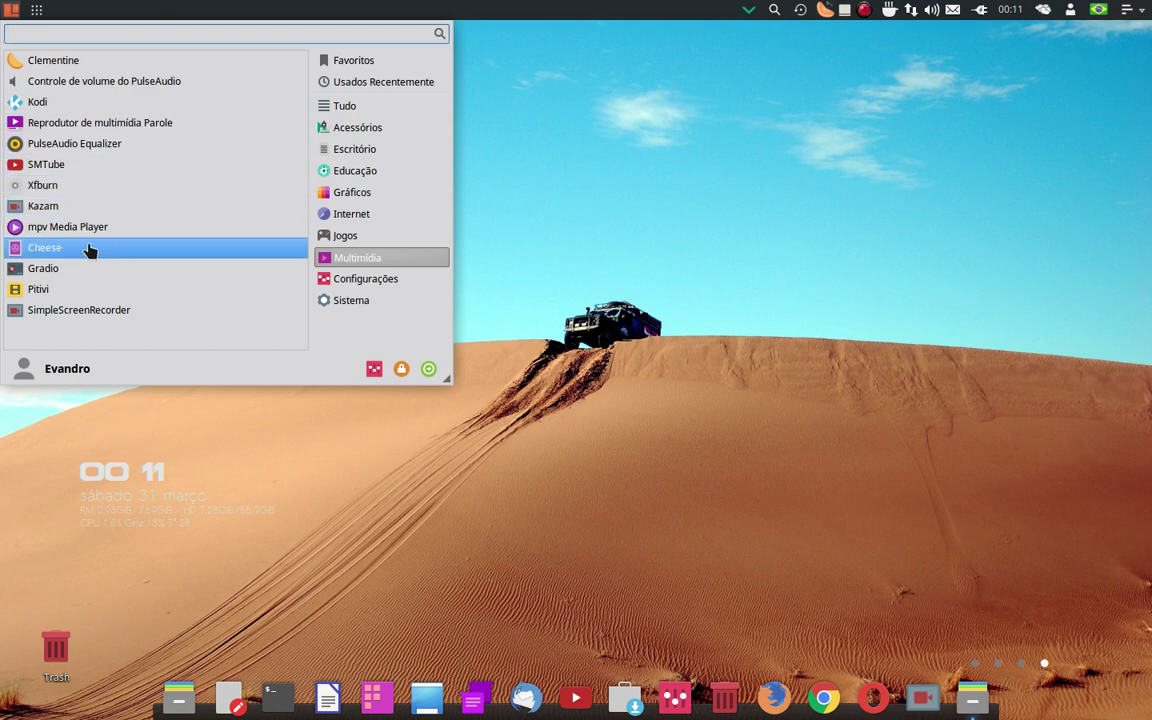
{"action": "left_click", "coordinate": [57, 170]}
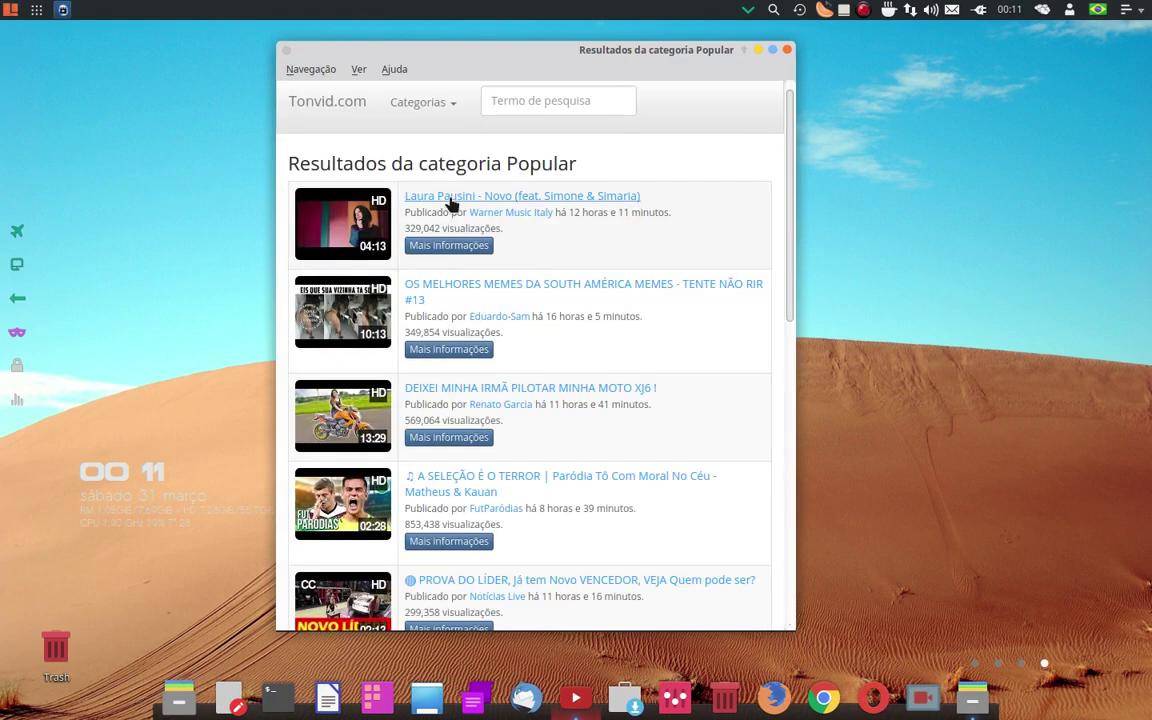
Browse the Popular video list in SMTube down to its end, and close the program.
{"action": "scroll", "coordinate": [483, 375], "scroll_direction": "down", "scroll_amount": 3}
{"action": "scroll", "coordinate": [483, 375], "scroll_direction": "down", "scroll_amount": 4}
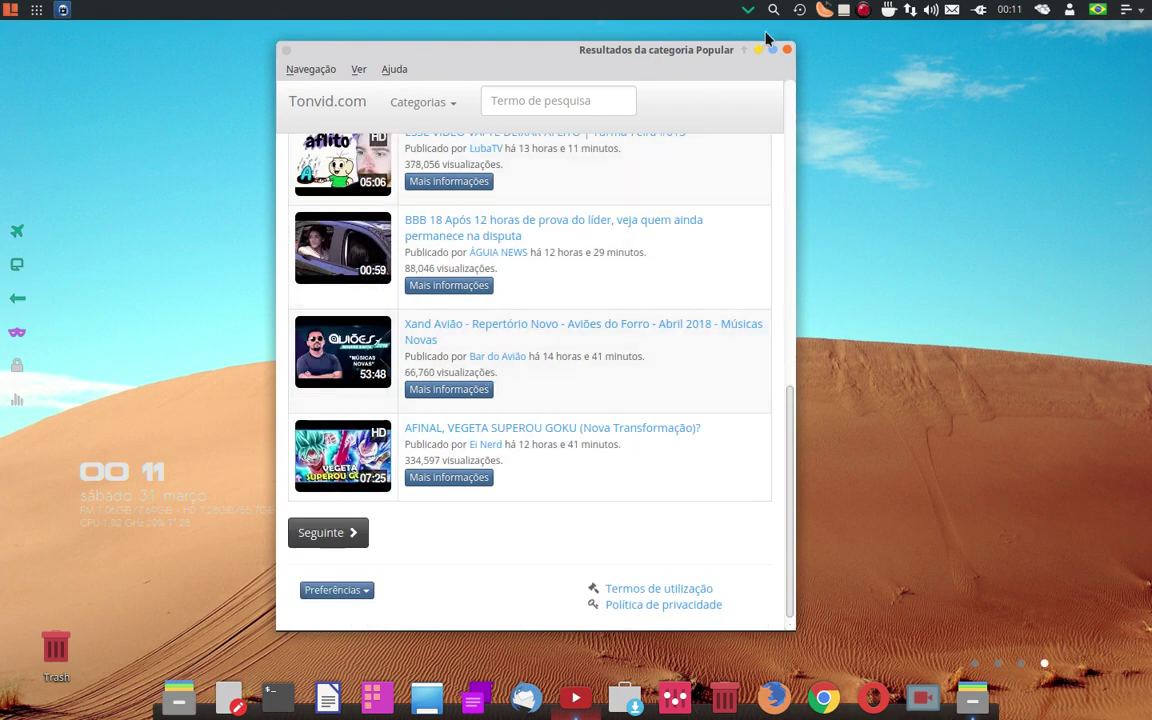
{"action": "left_click", "coordinate": [786, 52]}
Launch Gradio from the Multimídia category of the applications menu.
{"action": "left_click", "coordinate": [12, 9]}
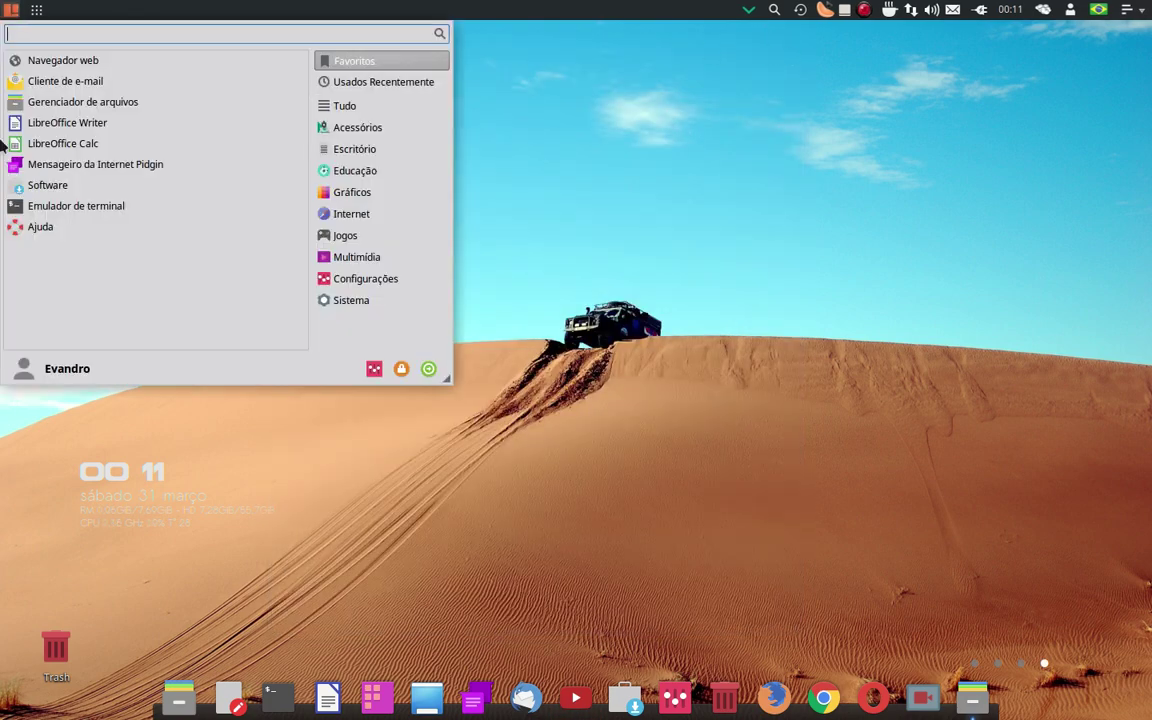
{"action": "left_click", "coordinate": [360, 257]}
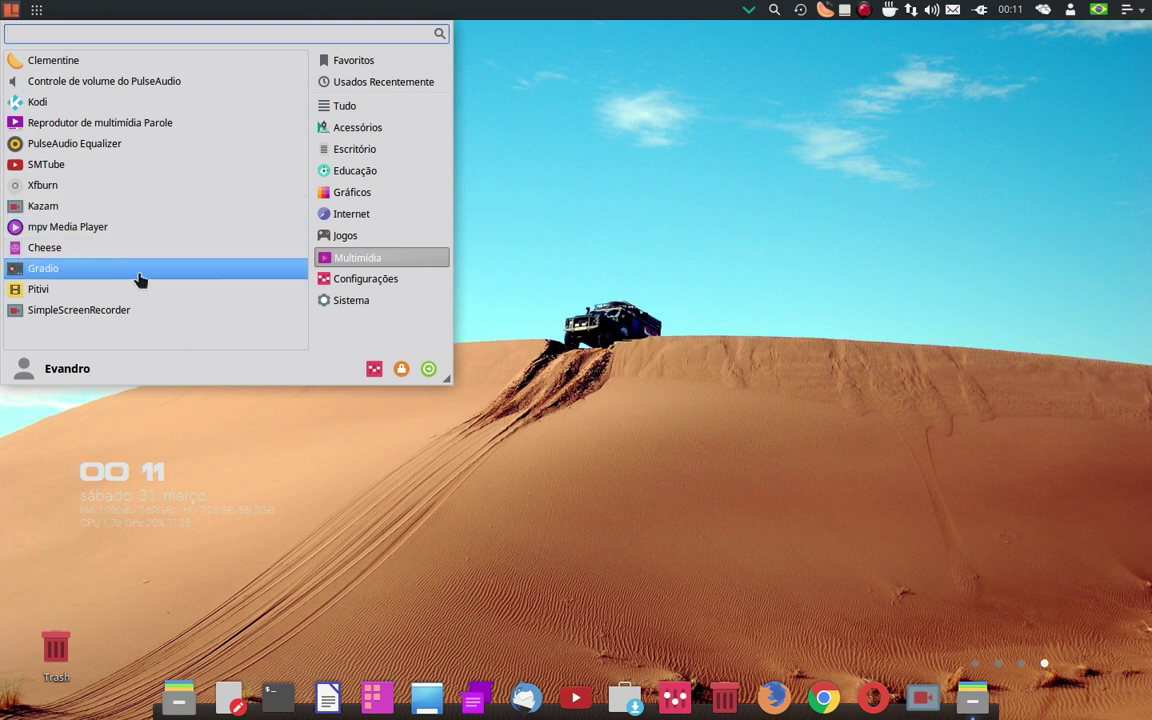
{"action": "left_click", "coordinate": [53, 272]}
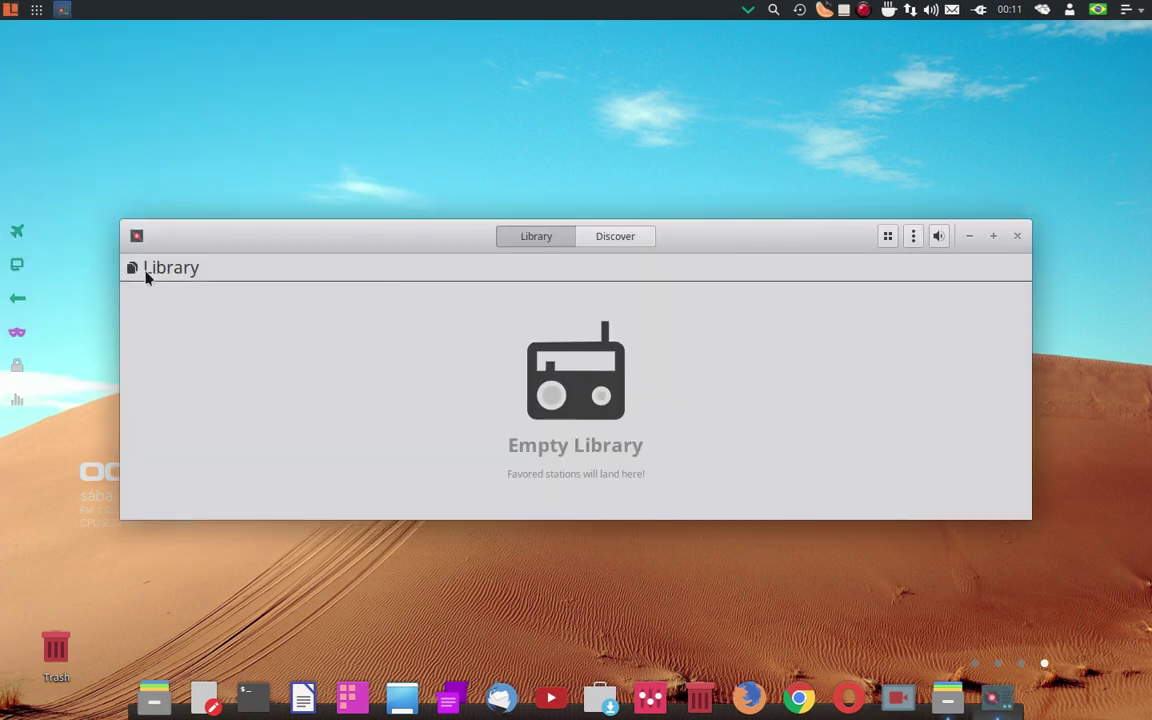
View Gradio's Discover page and its general settings, and close the program.
{"action": "left_click", "coordinate": [612, 240]}
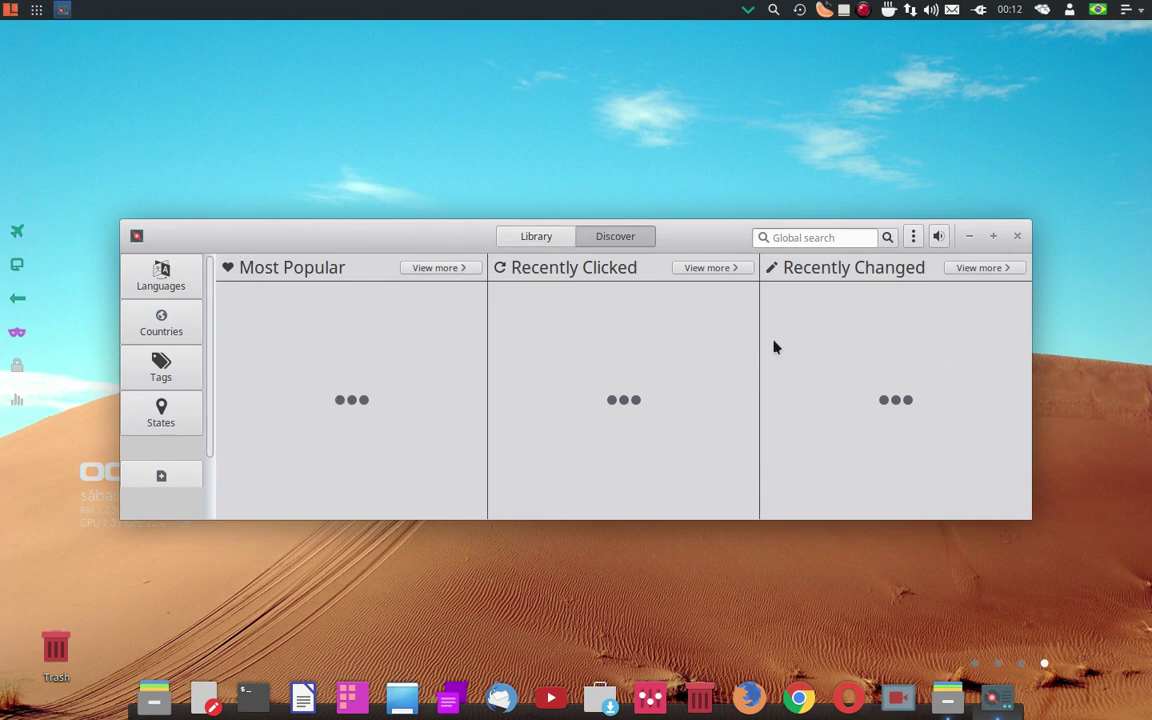
{"action": "left_click", "coordinate": [911, 237]}
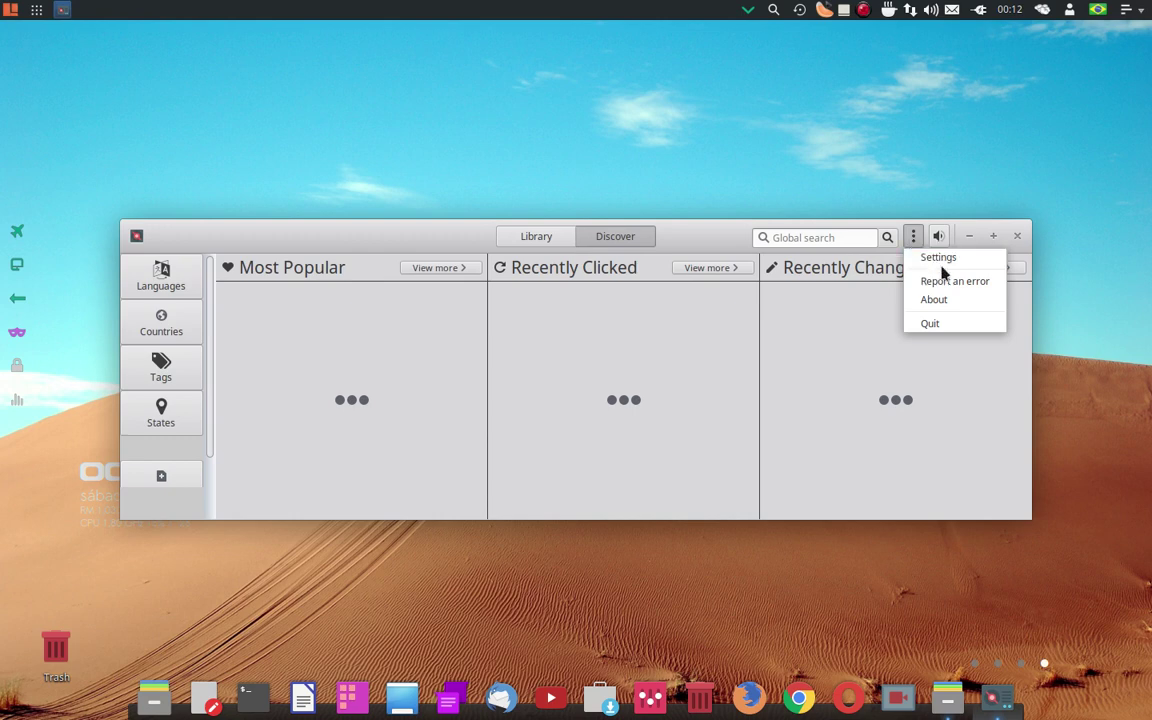
{"action": "left_click", "coordinate": [938, 259]}
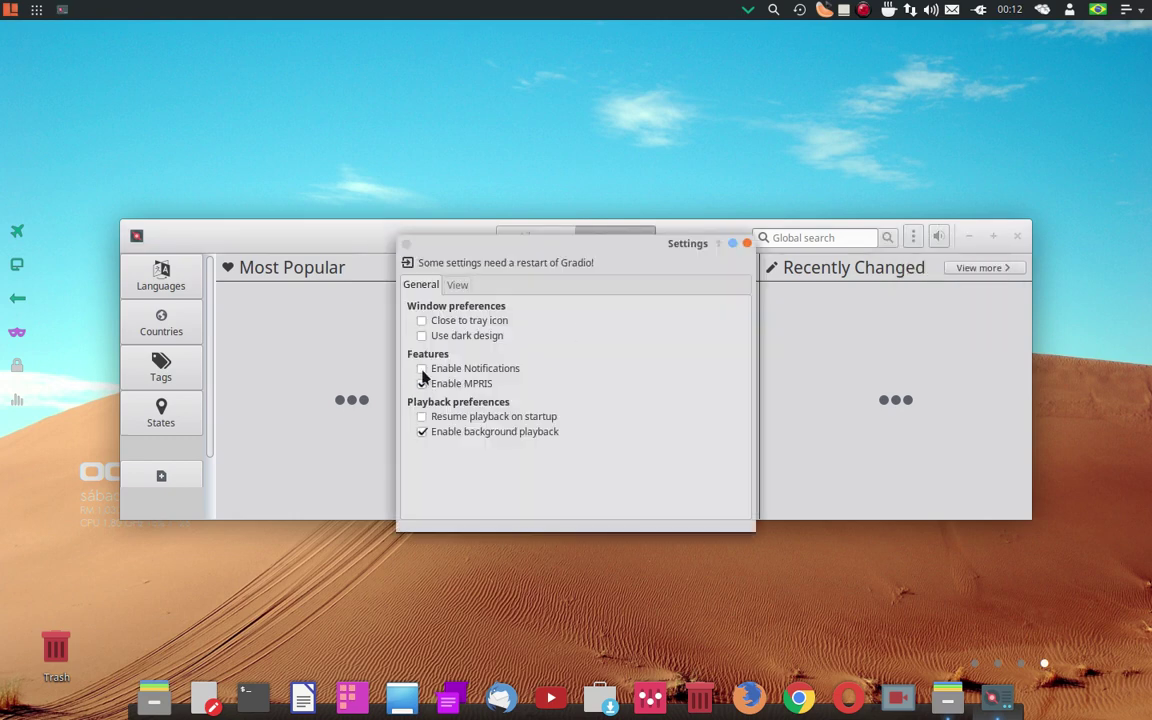
{"action": "left_click", "coordinate": [746, 243]}
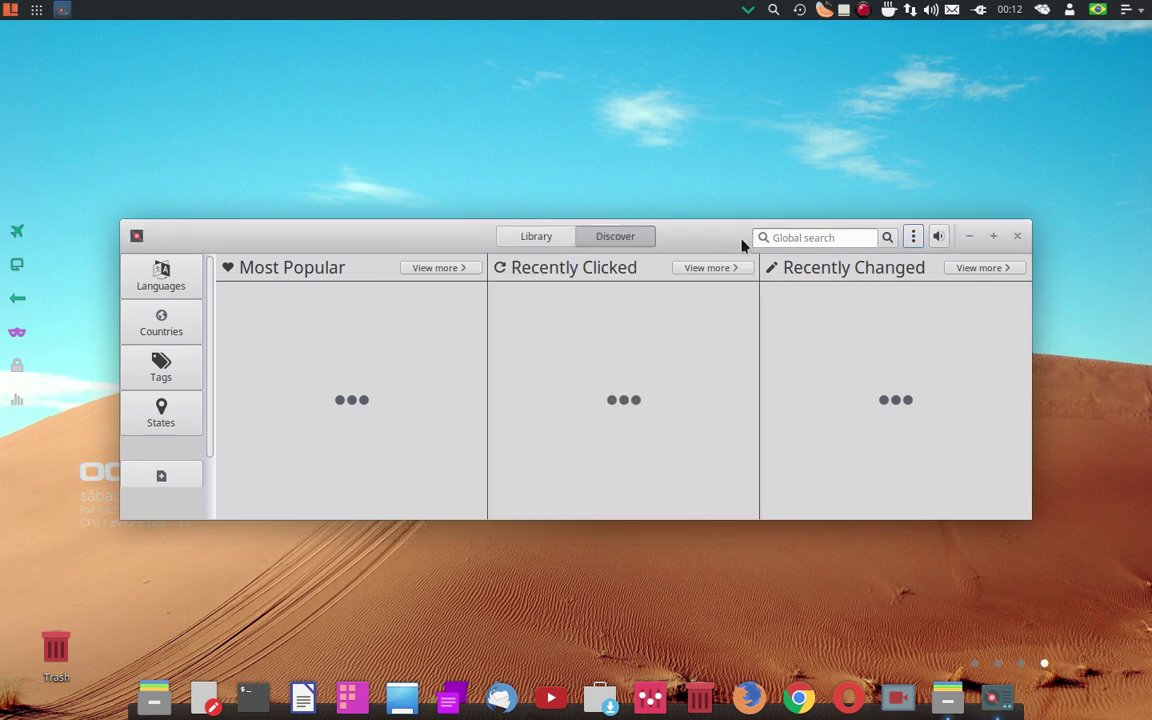
{"action": "left_click", "coordinate": [1018, 238]}
Launch Pitivi from the Multimídia category to view its editing window, dismiss the welcome dialog, and close the program.
{"action": "left_click", "coordinate": [10, 10]}
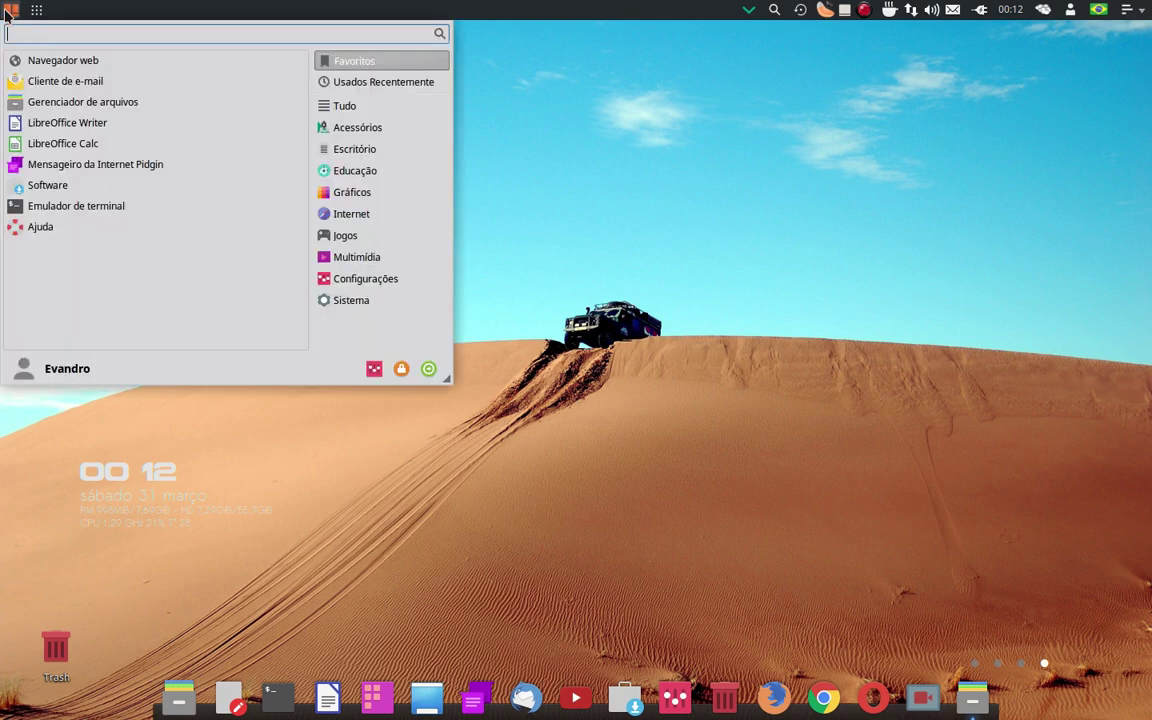
{"action": "left_click", "coordinate": [366, 258]}
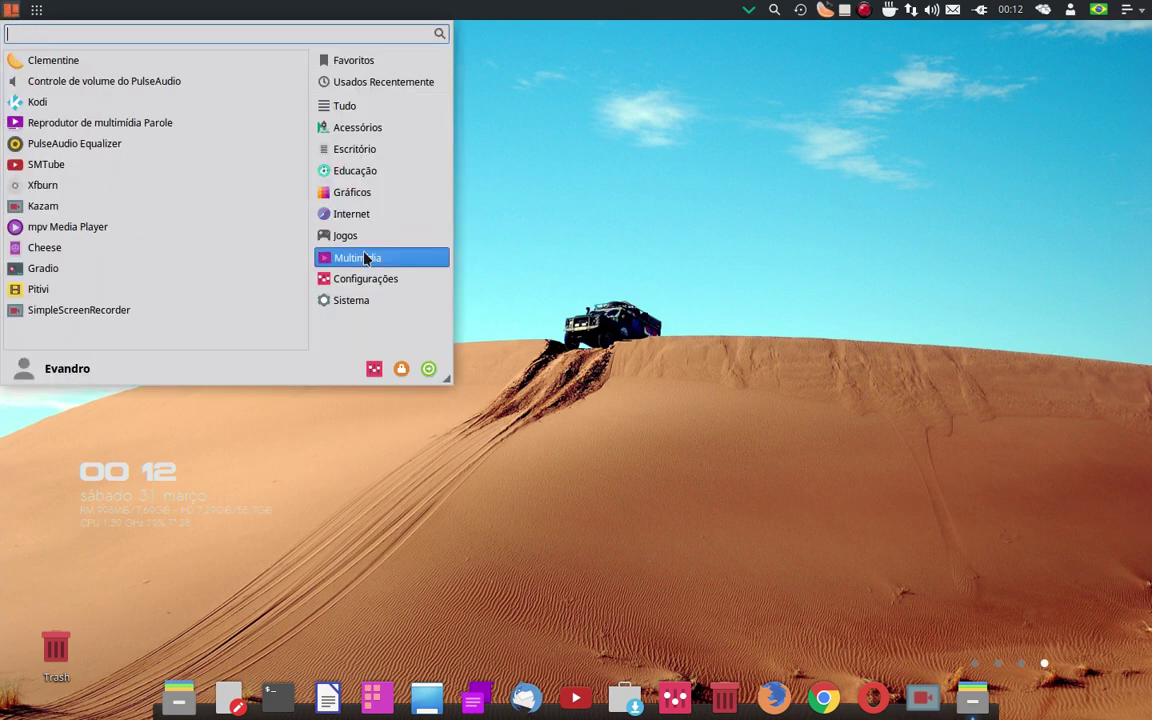
{"action": "left_click", "coordinate": [45, 297]}
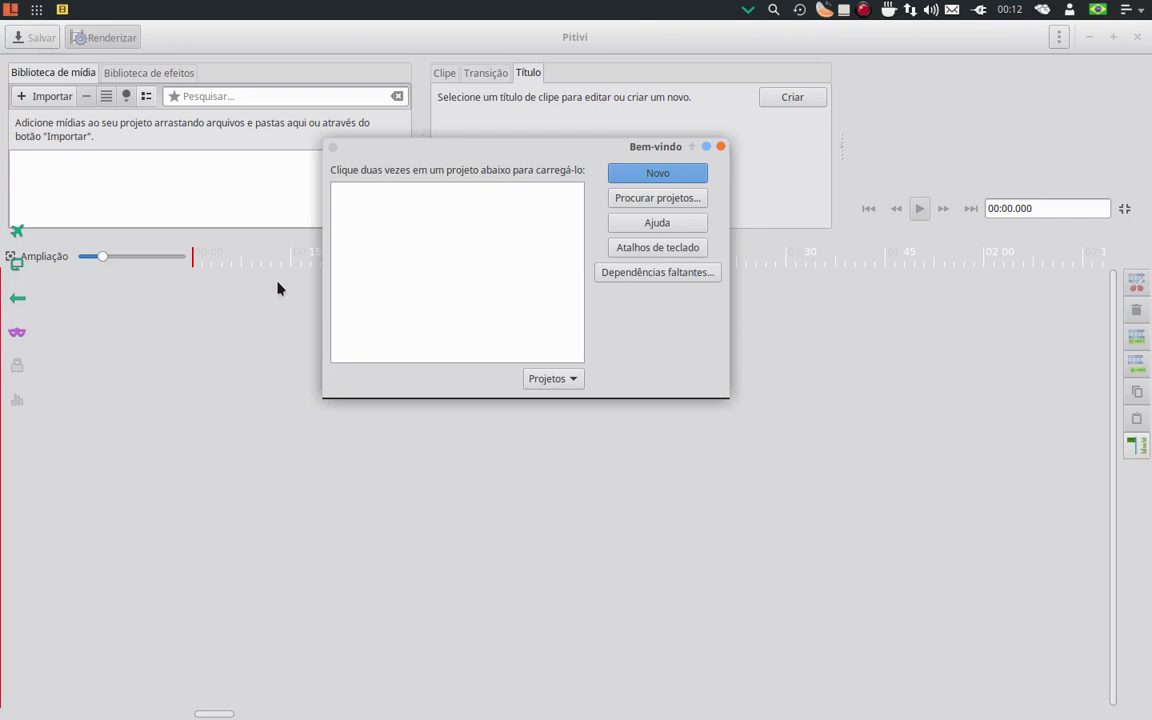
{"action": "left_click", "coordinate": [720, 147]}
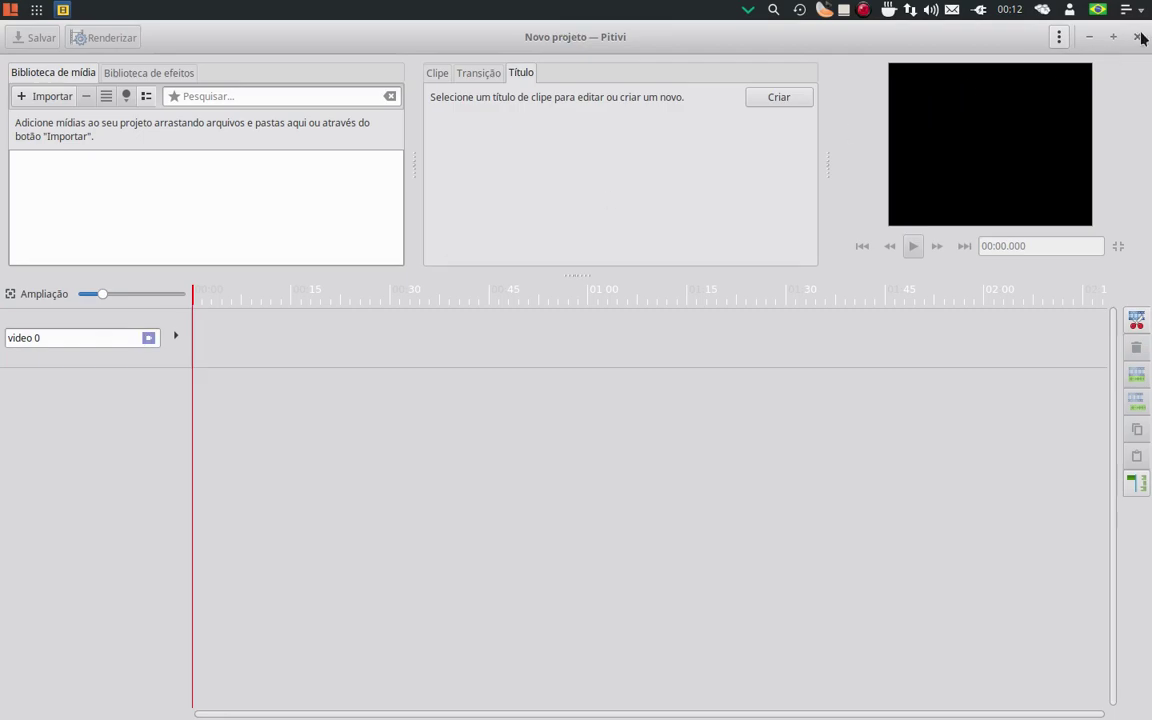
{"action": "left_click", "coordinate": [1090, 36]}
Look through the Configurações category of the applications menu and launch Xfce Panel Switch.
{"action": "left_click", "coordinate": [8, 9]}
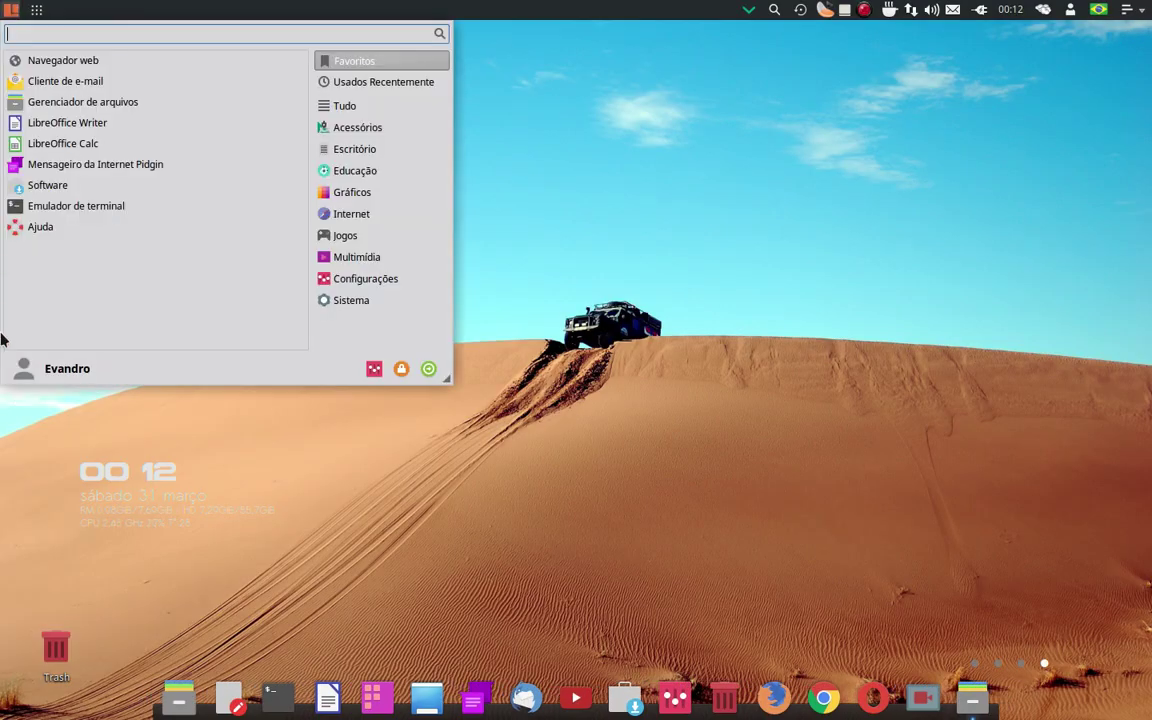
{"action": "left_click", "coordinate": [380, 278]}
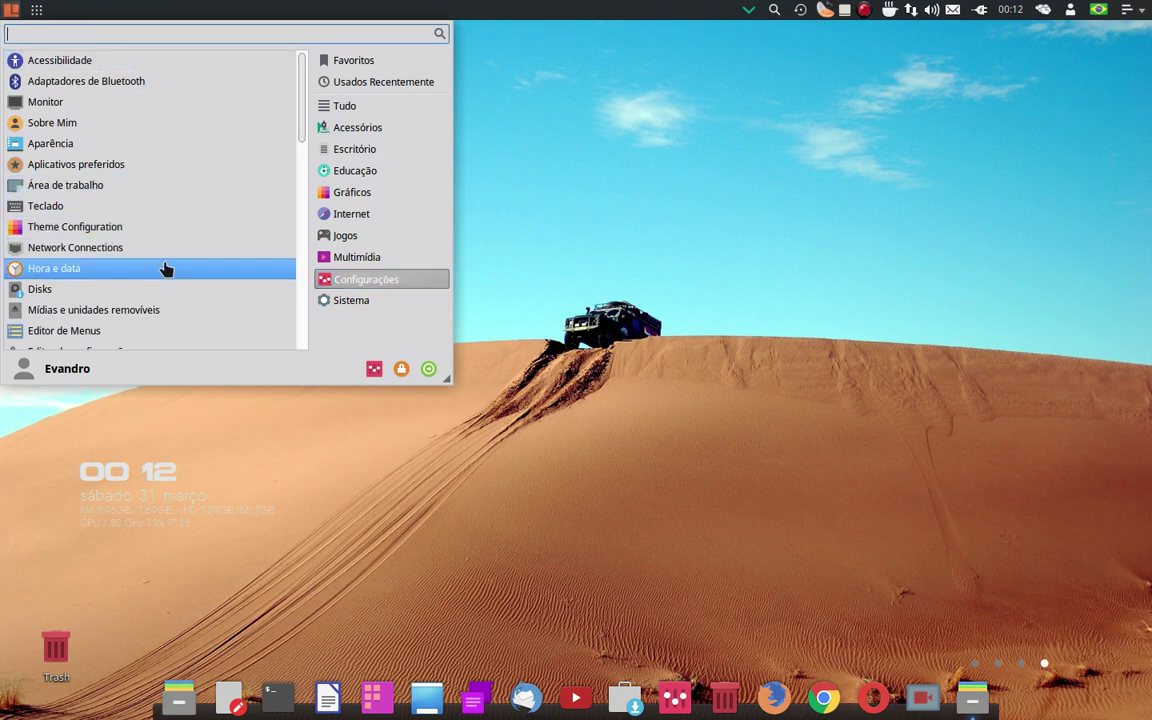
{"action": "scroll", "coordinate": [166, 269], "scroll_direction": "down", "scroll_amount": 5}
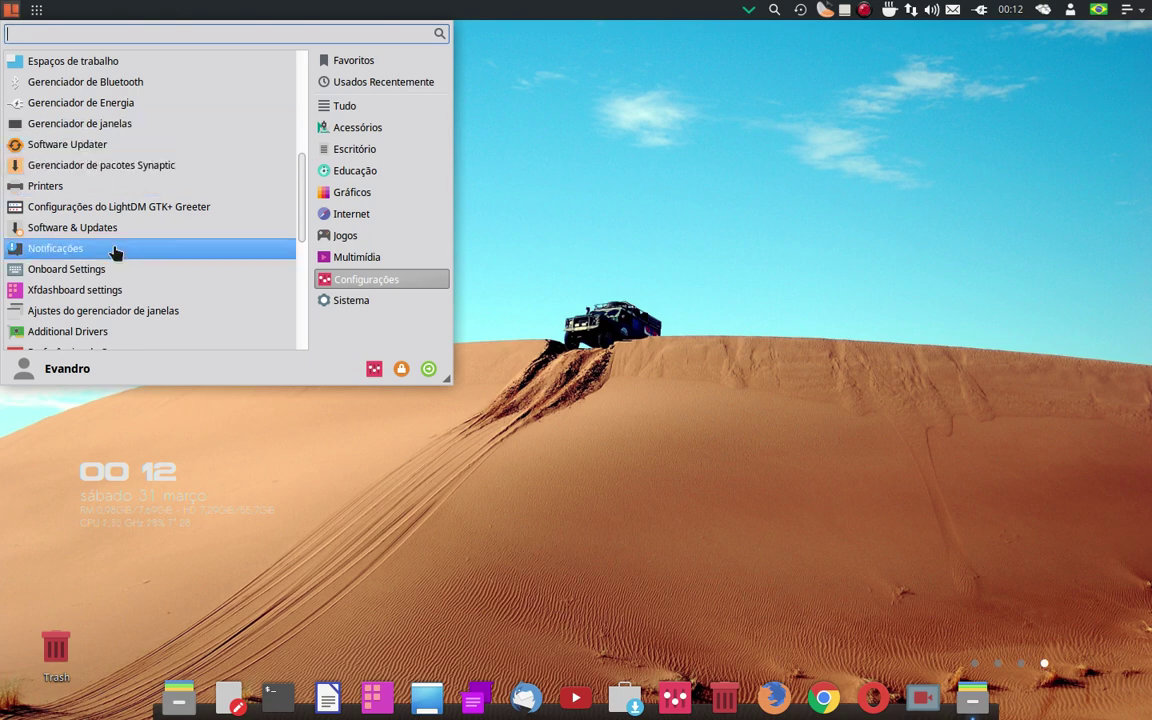
{"action": "scroll", "coordinate": [137, 289], "scroll_direction": "down", "scroll_amount": 1}
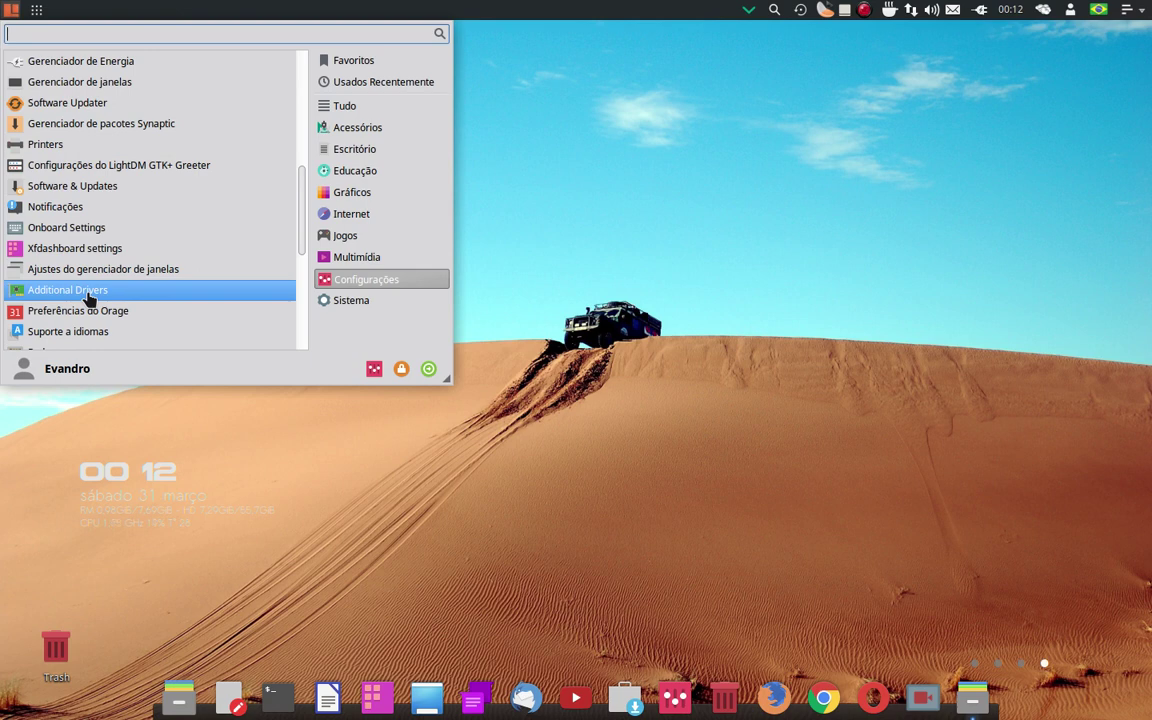
{"action": "scroll", "coordinate": [89, 299], "scroll_direction": "down", "scroll_amount": 1}
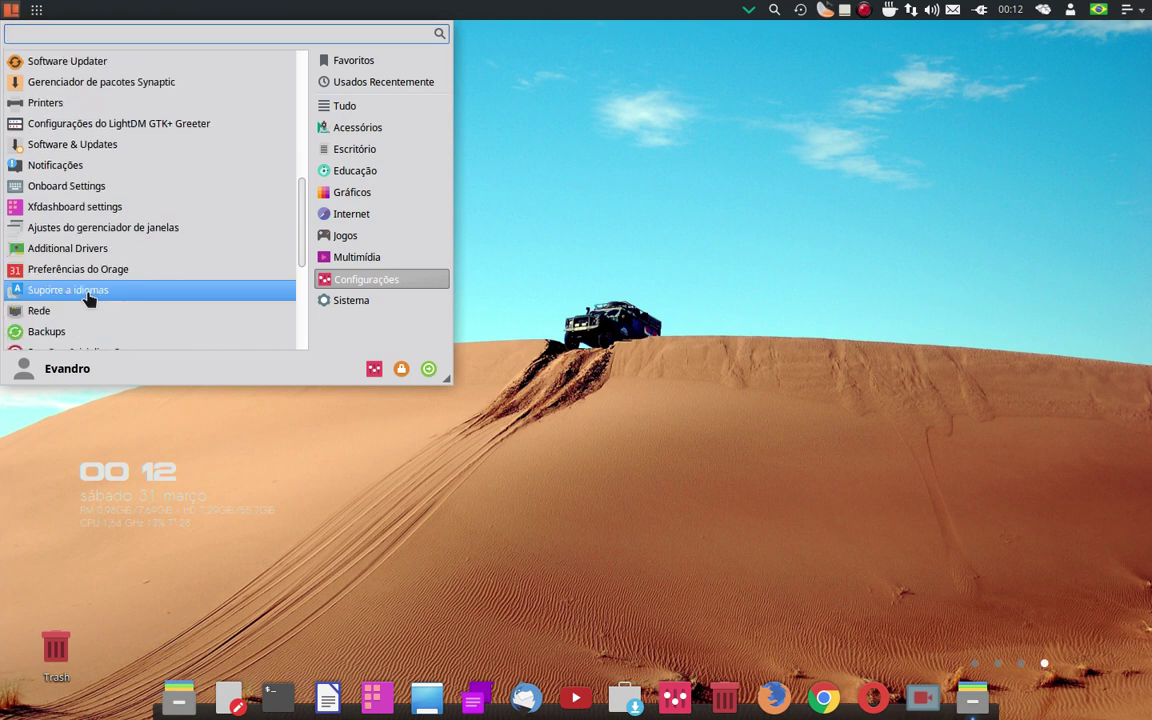
{"action": "scroll", "coordinate": [130, 312], "scroll_direction": "down", "scroll_amount": 2}
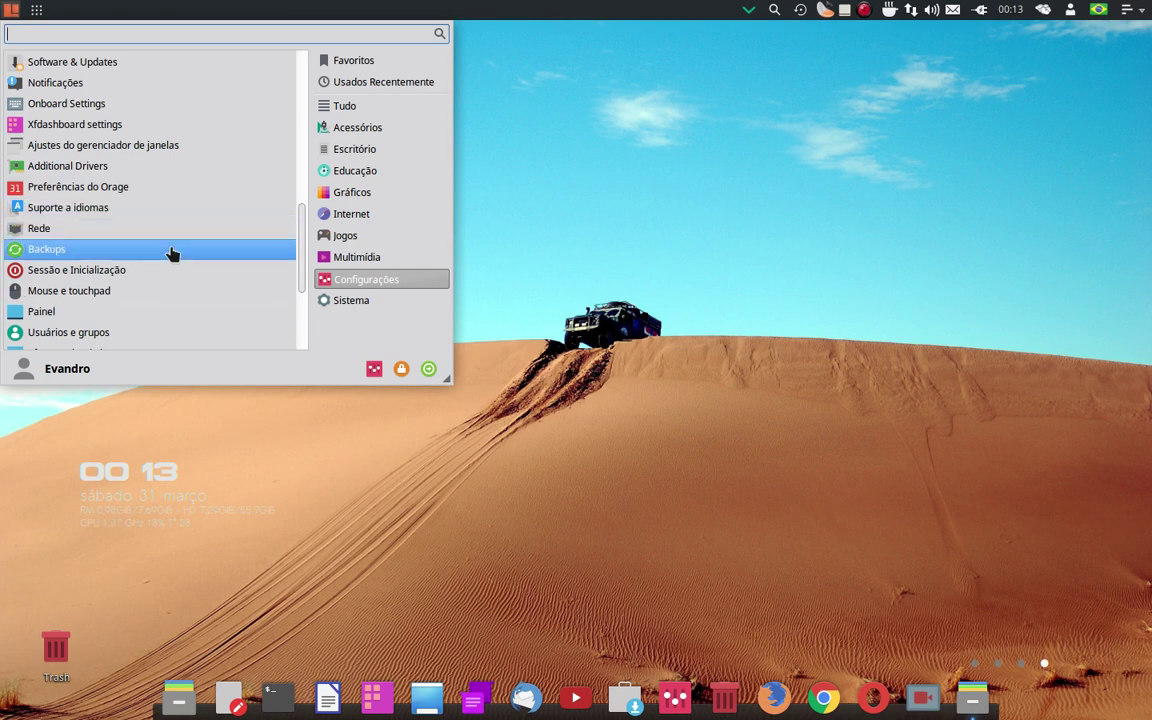
{"action": "scroll", "coordinate": [137, 264], "scroll_direction": "down", "scroll_amount": 2}
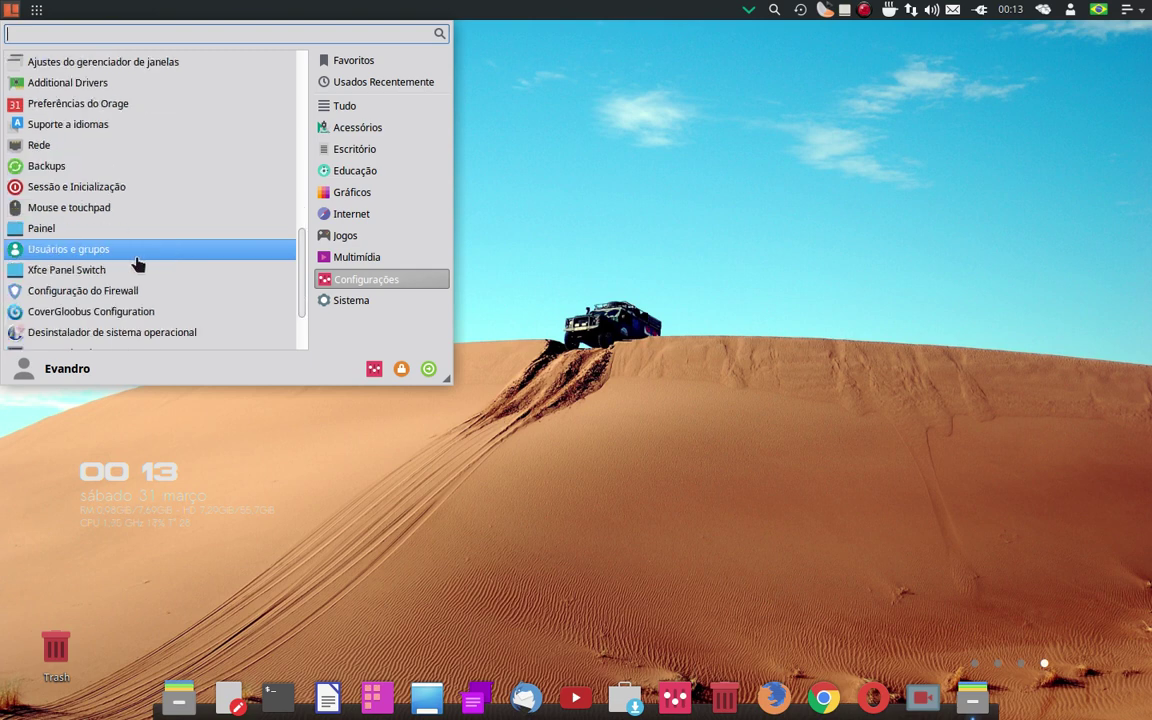
{"action": "scroll", "coordinate": [265, 206], "scroll_direction": "down", "scroll_amount": 2}
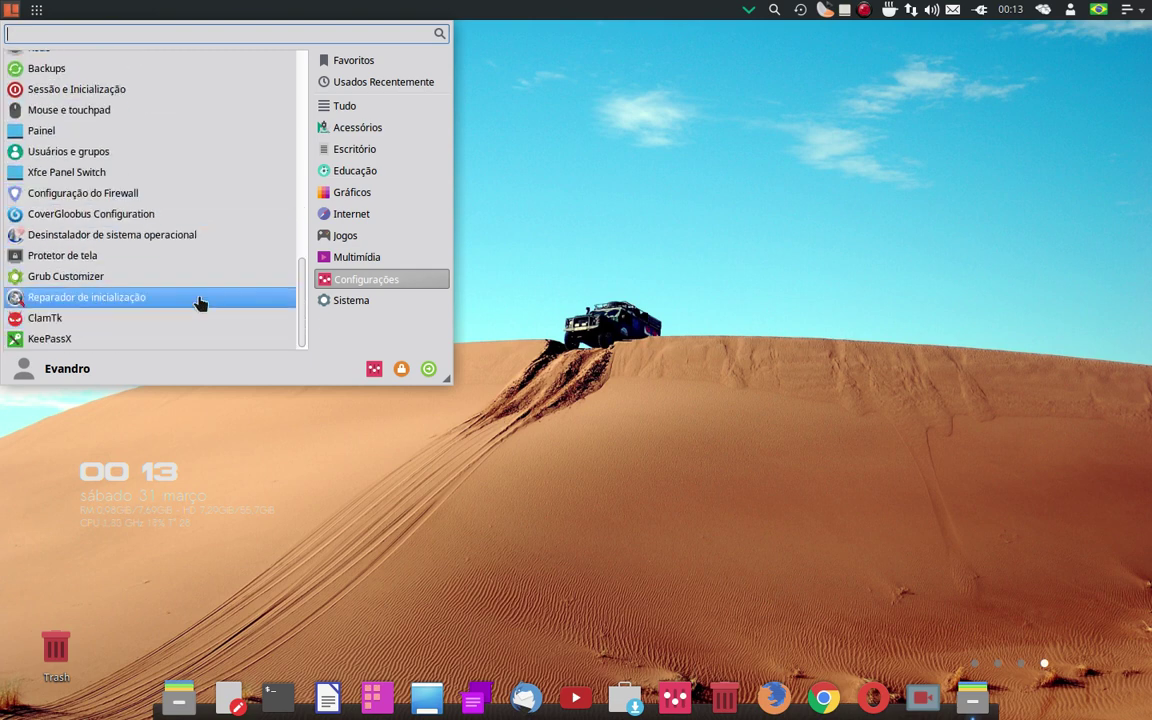
{"action": "scroll", "coordinate": [200, 302], "scroll_direction": "up", "scroll_amount": 2}
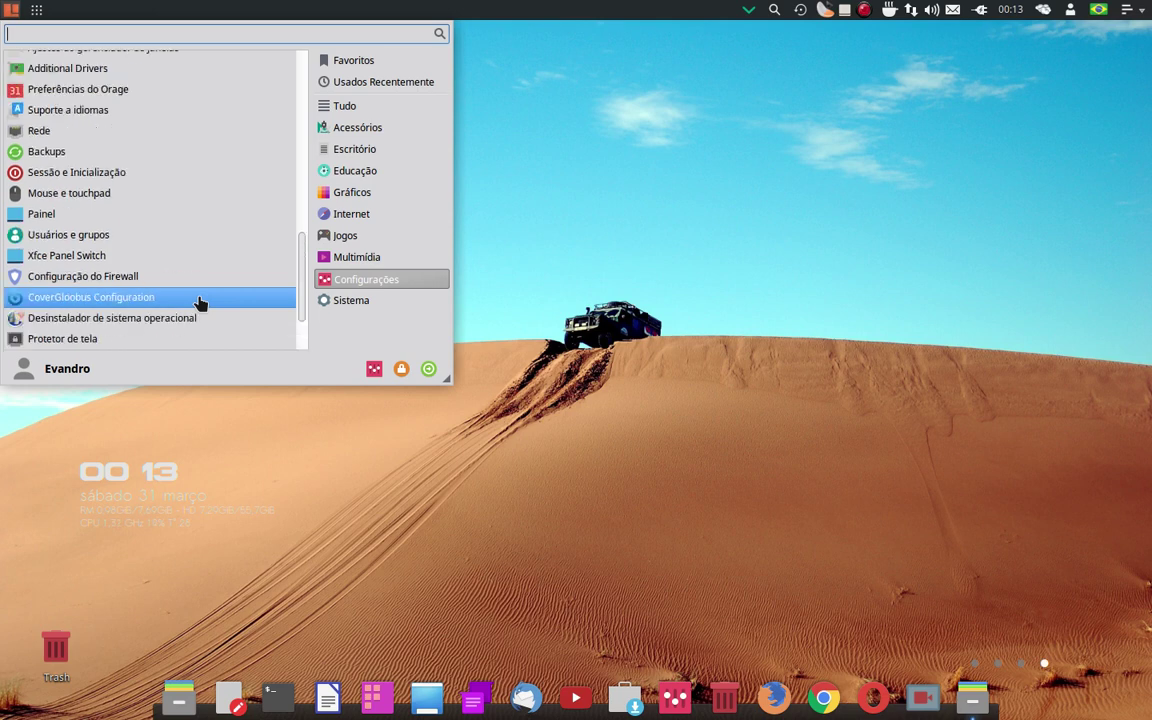
{"action": "left_click", "coordinate": [100, 262]}
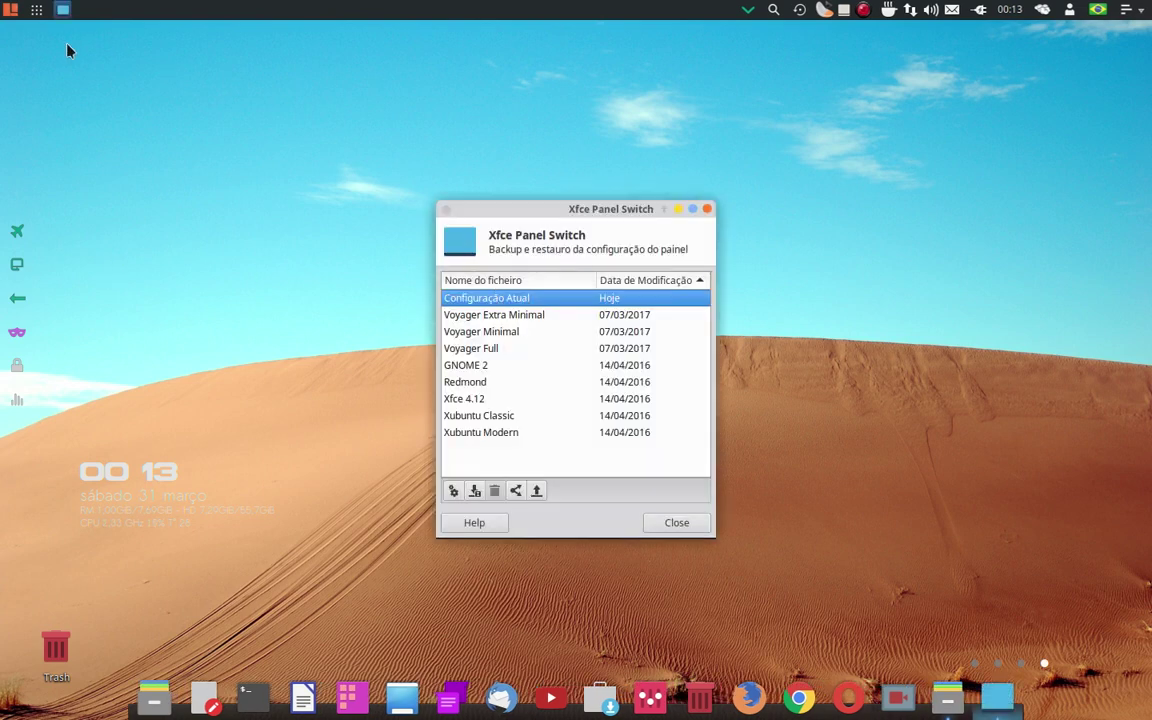
Go through the saved panel layouts in Xfce Panel Switch without applying any, ending on Configuração Atual.
{"action": "left_click", "coordinate": [11, 9]}
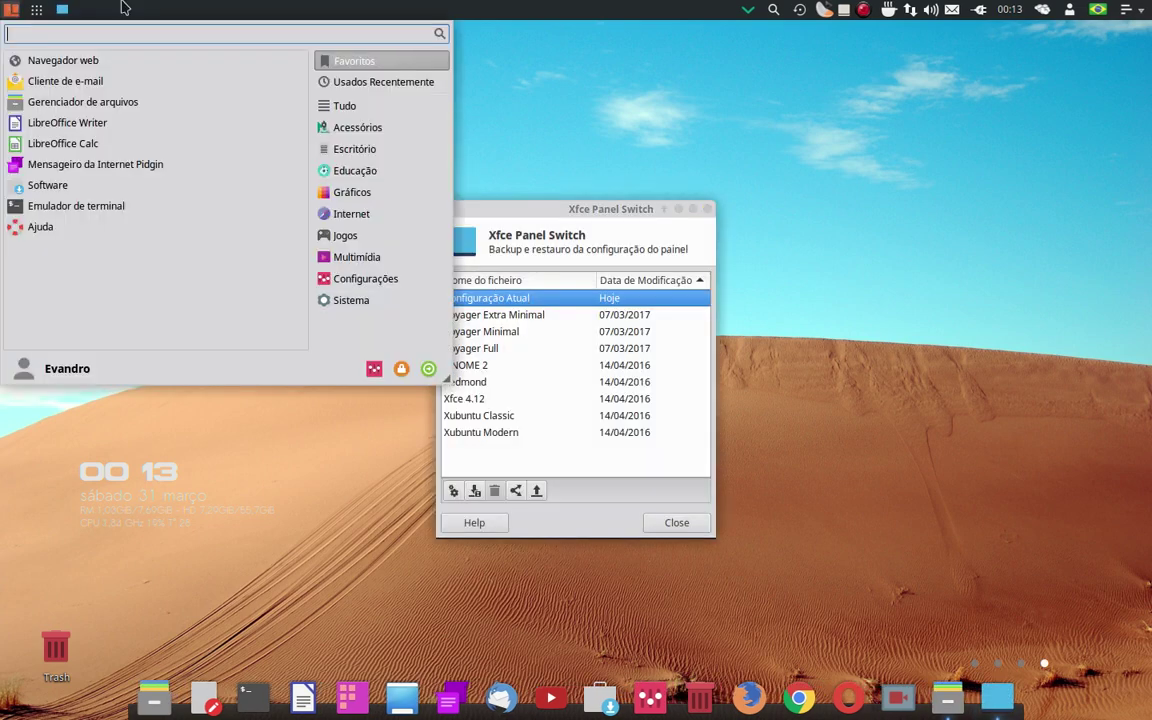
{"action": "left_click", "coordinate": [11, 9]}
{"action": "key", "text": "Down"}
{"action": "key", "text": "Down"}
{"action": "key", "text": "Down"}
{"action": "key", "text": "Down"}
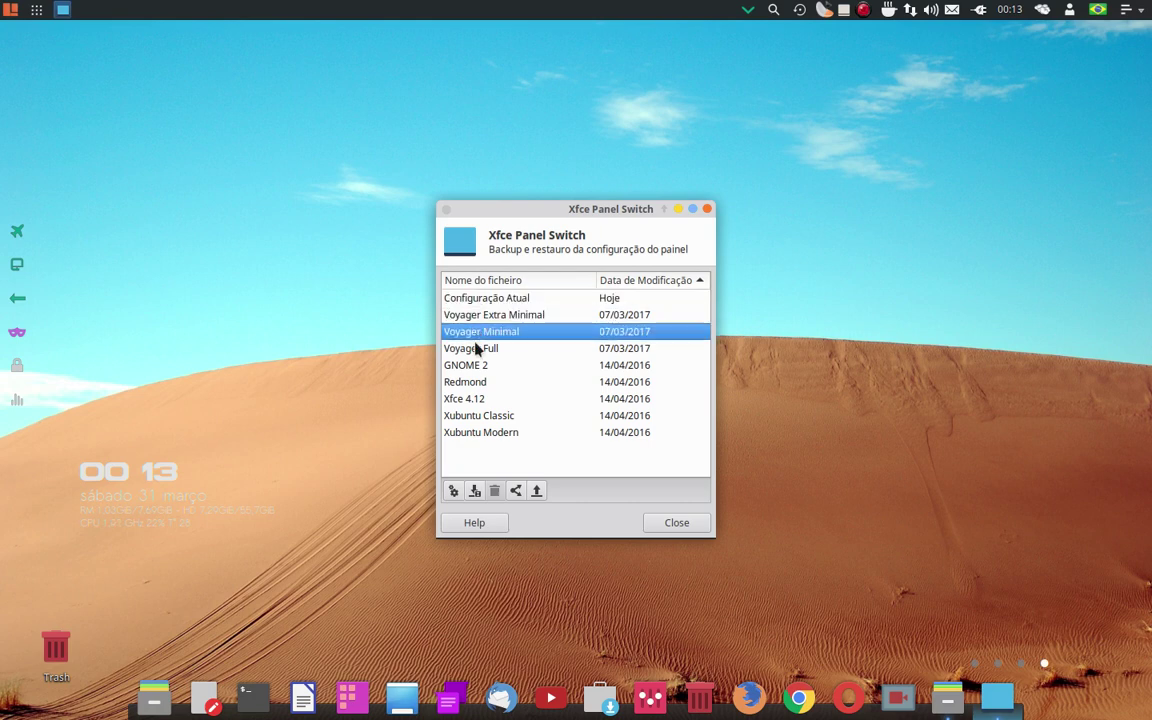
{"action": "left_click", "coordinate": [483, 399]}
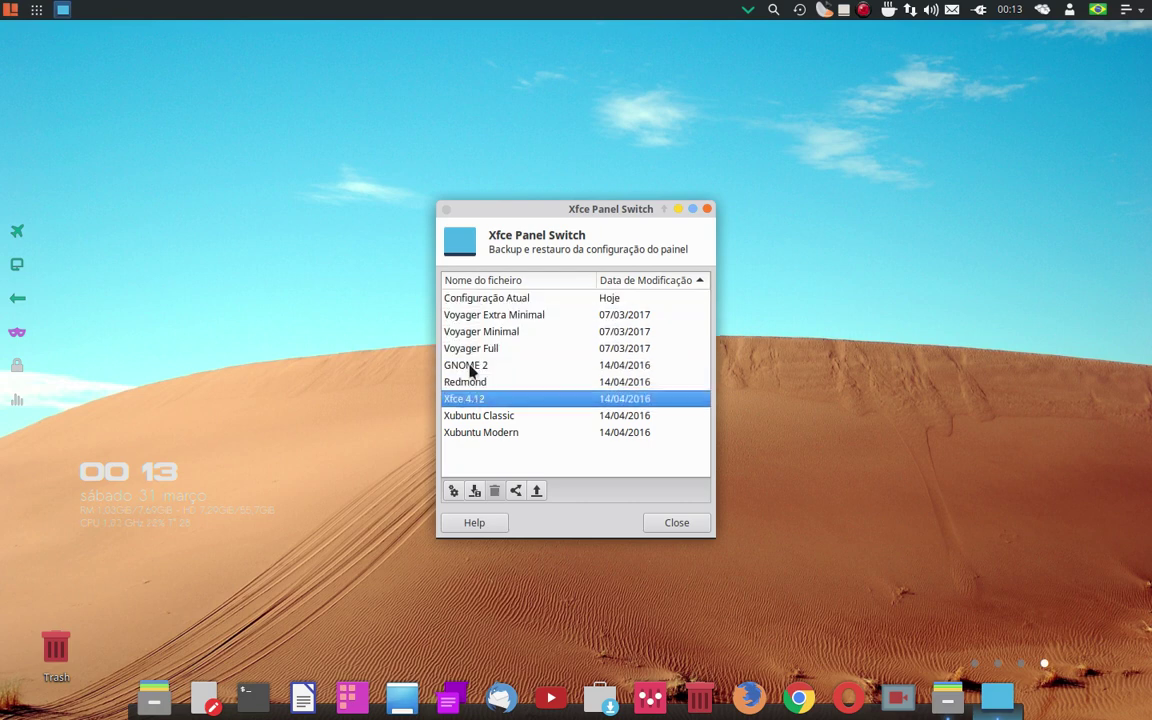
{"action": "left_click", "coordinate": [471, 366]}
{"action": "left_click", "coordinate": [492, 433]}
{"action": "left_click", "coordinate": [465, 415]}
{"action": "left_click", "coordinate": [459, 398]}
{"action": "left_click", "coordinate": [456, 298]}
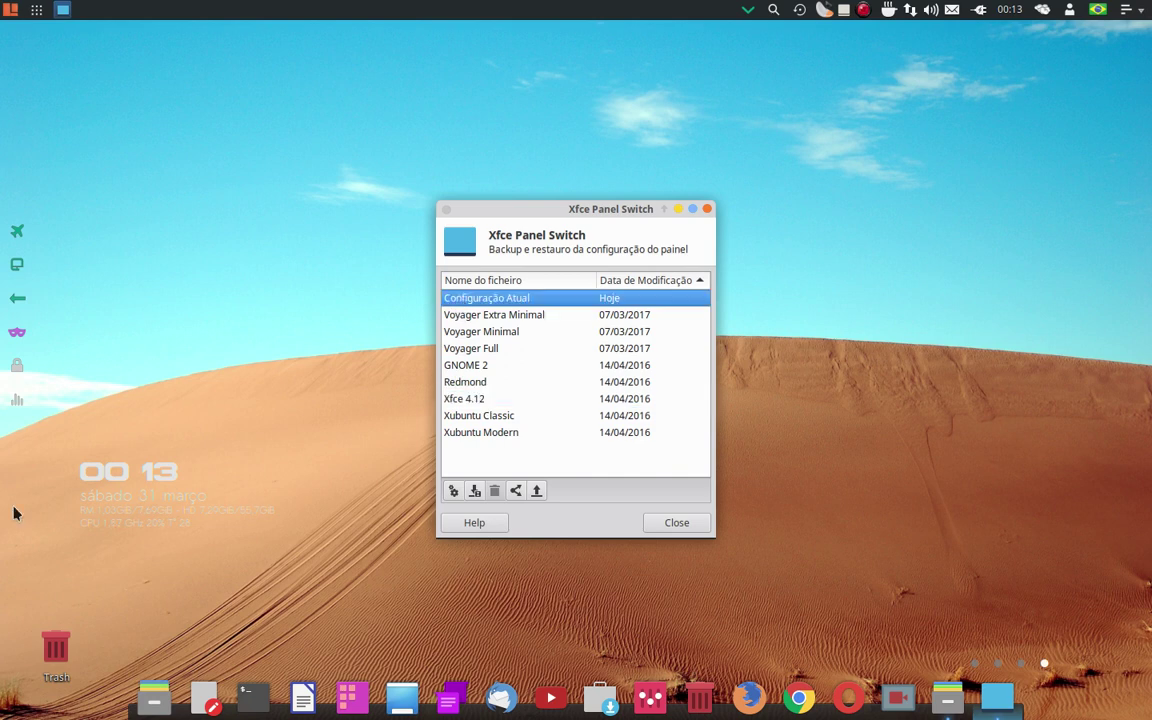
Sort the panel layouts by file name, highlight GNOME 2, and close Xfce Panel Switch.
{"action": "left_click", "coordinate": [494, 283]}
{"action": "left_click", "coordinate": [500, 316]}
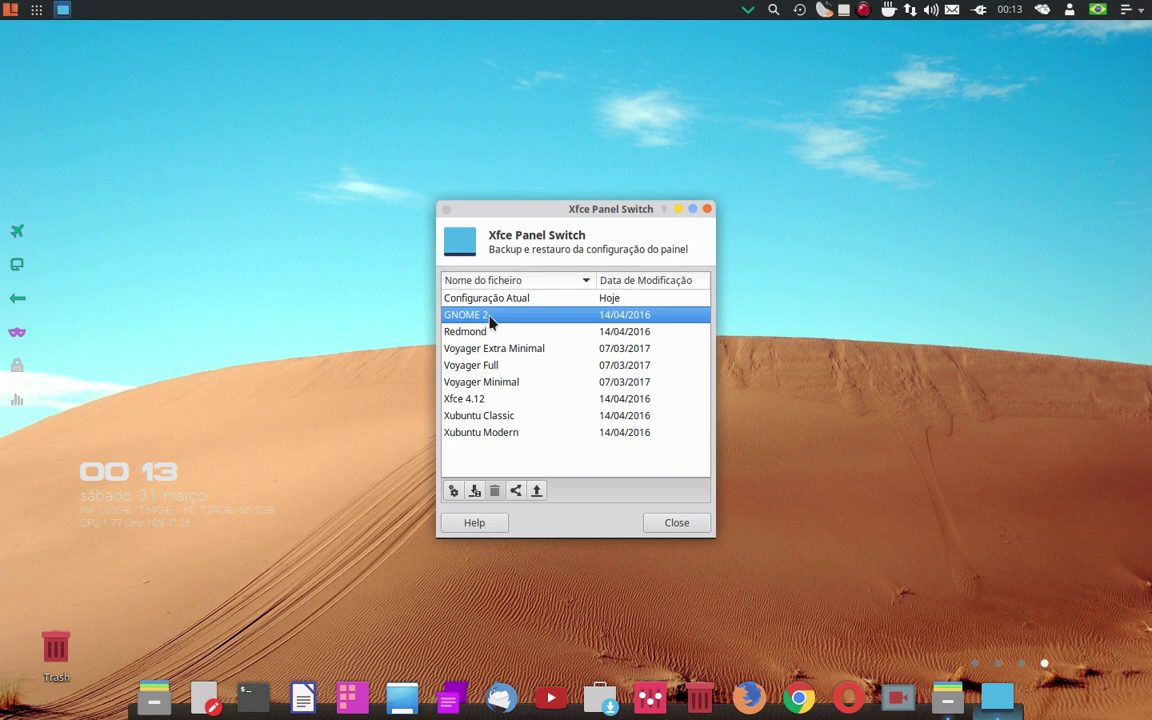
{"action": "left_click", "coordinate": [685, 527]}
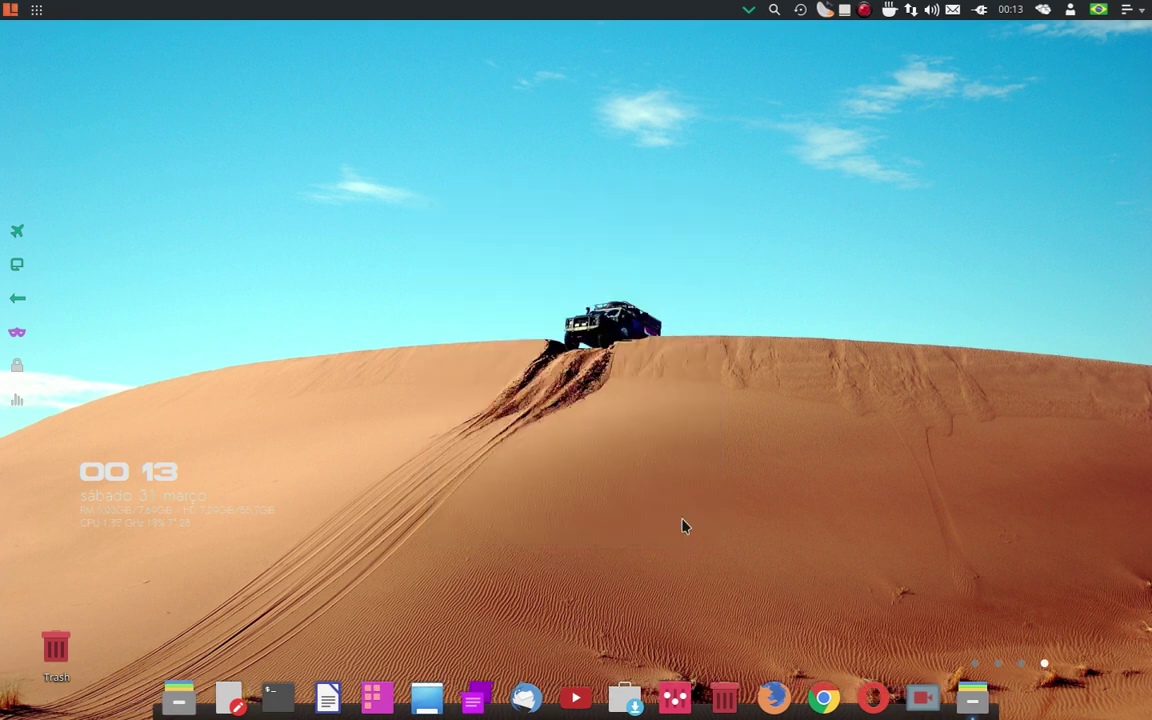
Show the Configurações category of the applications menu and open the Xfce settings manager from that menu.
{"action": "left_click", "coordinate": [10, 10]}
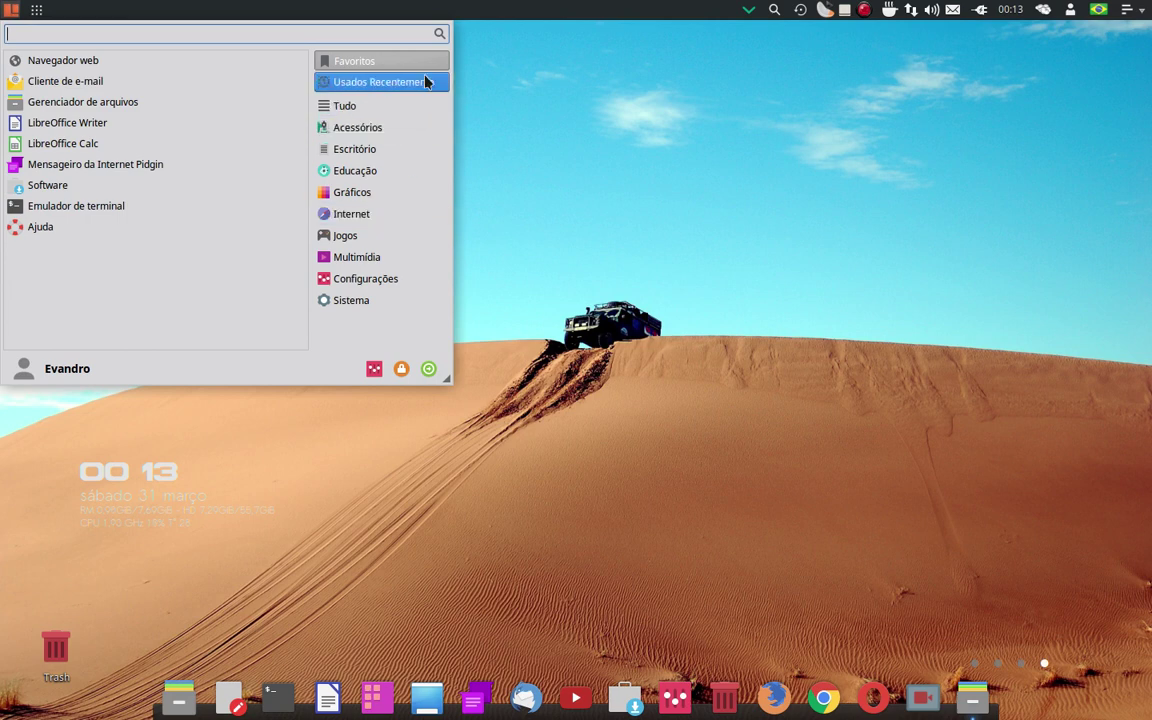
{"action": "left_click", "coordinate": [368, 283]}
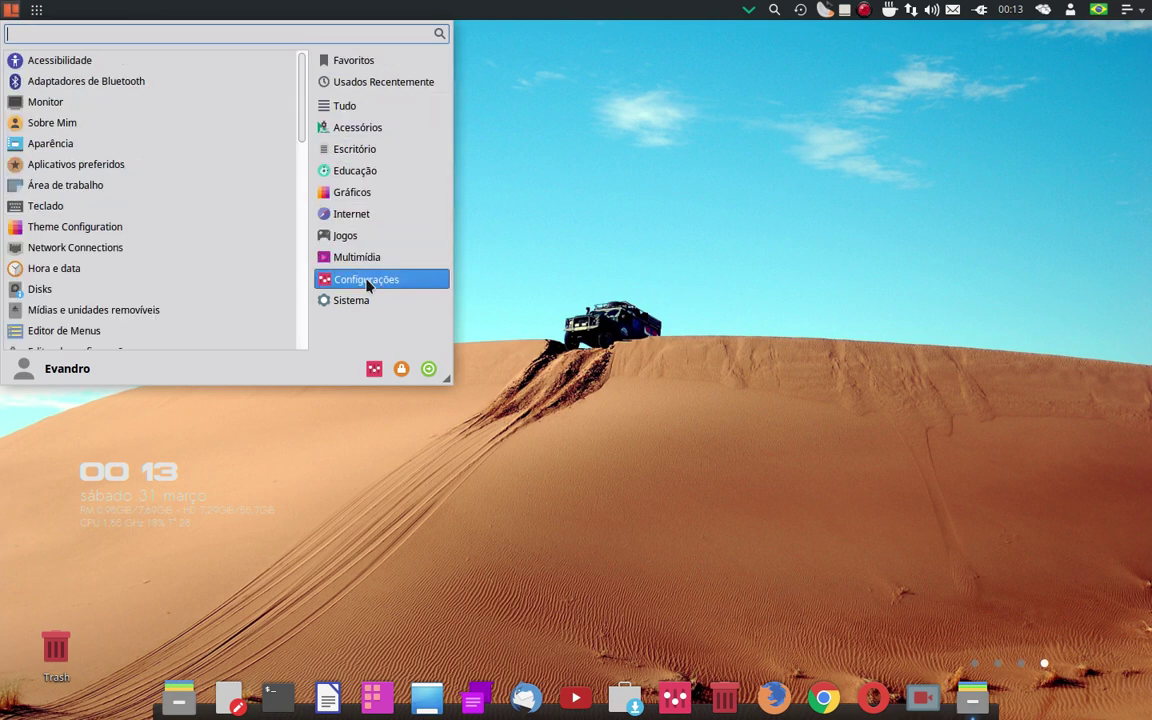
{"action": "left_click", "coordinate": [374, 368]}
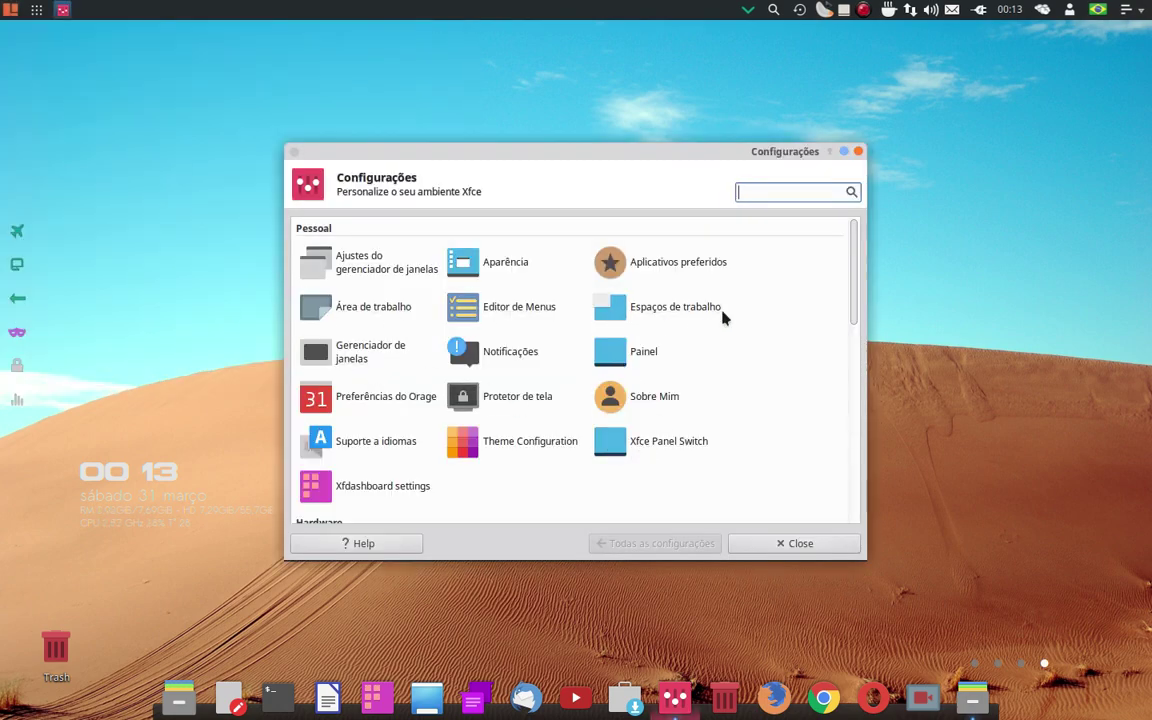
Look through the Pessoal, Hardware, Sistema and Outros sections of the settings manager, and close it.
{"action": "scroll", "coordinate": [723, 316], "scroll_direction": "down", "scroll_amount": 5}
{"action": "scroll", "coordinate": [725, 316], "scroll_direction": "down", "scroll_amount": 5}
{"action": "scroll", "coordinate": [725, 316], "scroll_direction": "down", "scroll_amount": 2}
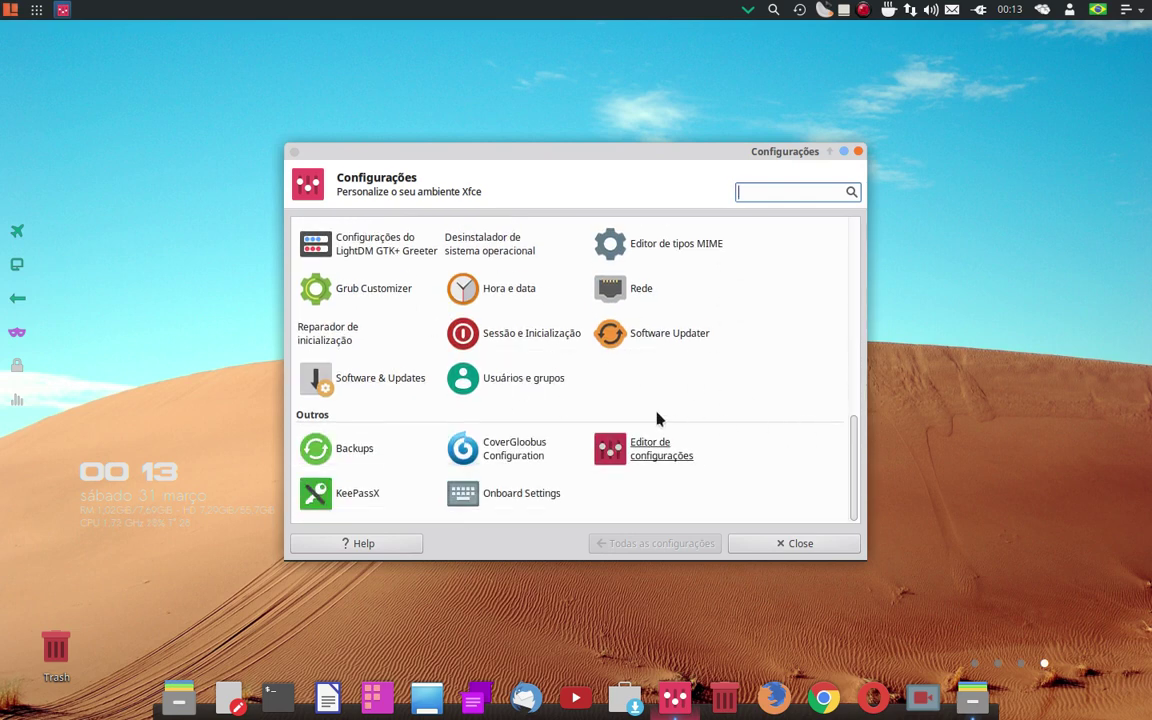
{"action": "scroll", "coordinate": [676, 392], "scroll_direction": "up", "scroll_amount": 1}
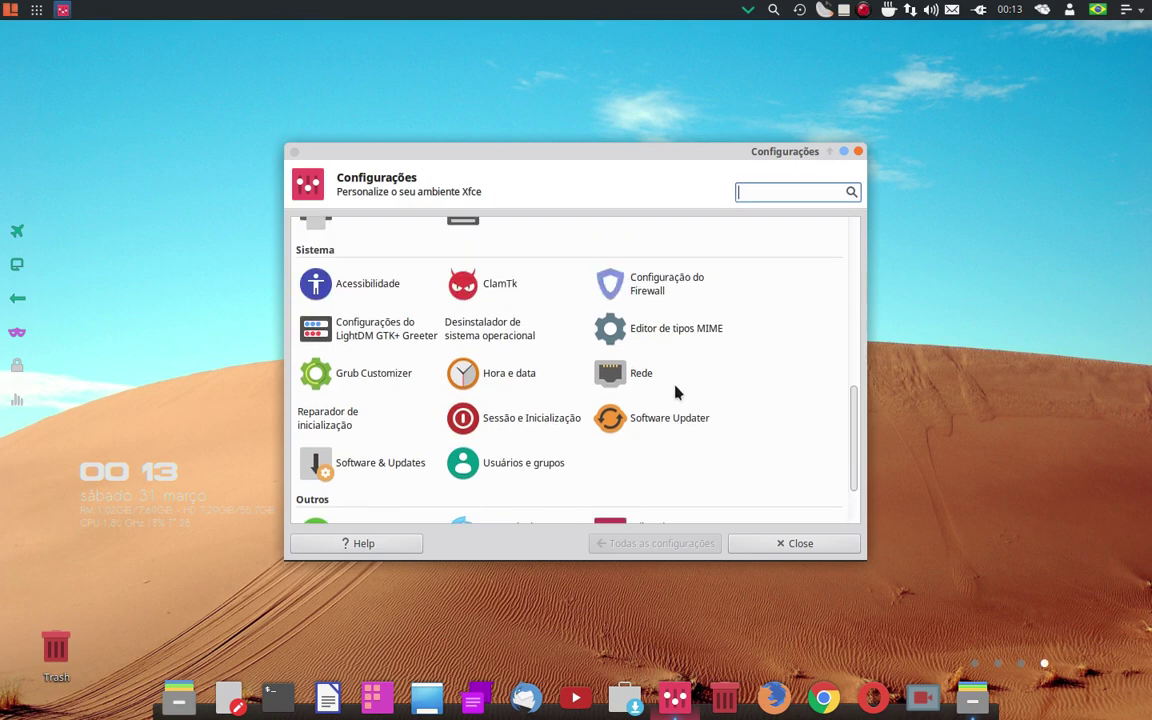
{"action": "scroll", "coordinate": [676, 392], "scroll_direction": "up", "scroll_amount": 3}
{"action": "scroll", "coordinate": [676, 392], "scroll_direction": "down", "scroll_amount": 2}
{"action": "scroll", "coordinate": [674, 400], "scroll_direction": "up", "scroll_amount": 2}
{"action": "scroll", "coordinate": [675, 405], "scroll_direction": "up", "scroll_amount": 5}
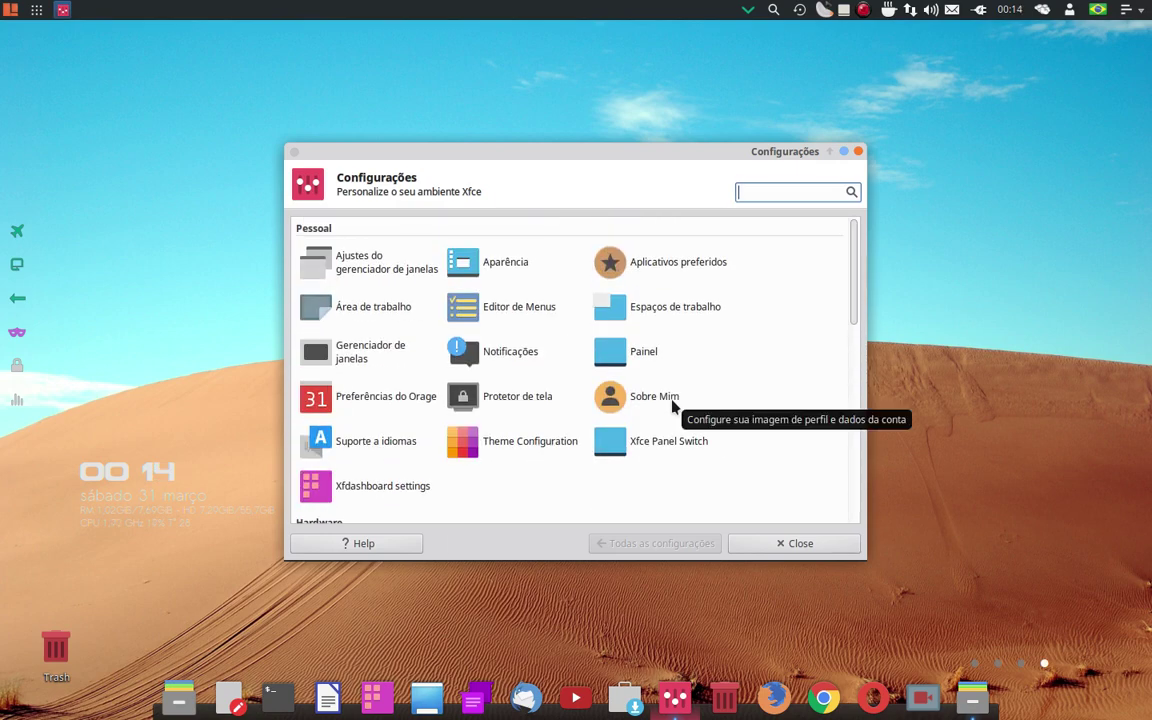
{"action": "scroll", "coordinate": [698, 393], "scroll_direction": "down", "scroll_amount": 3}
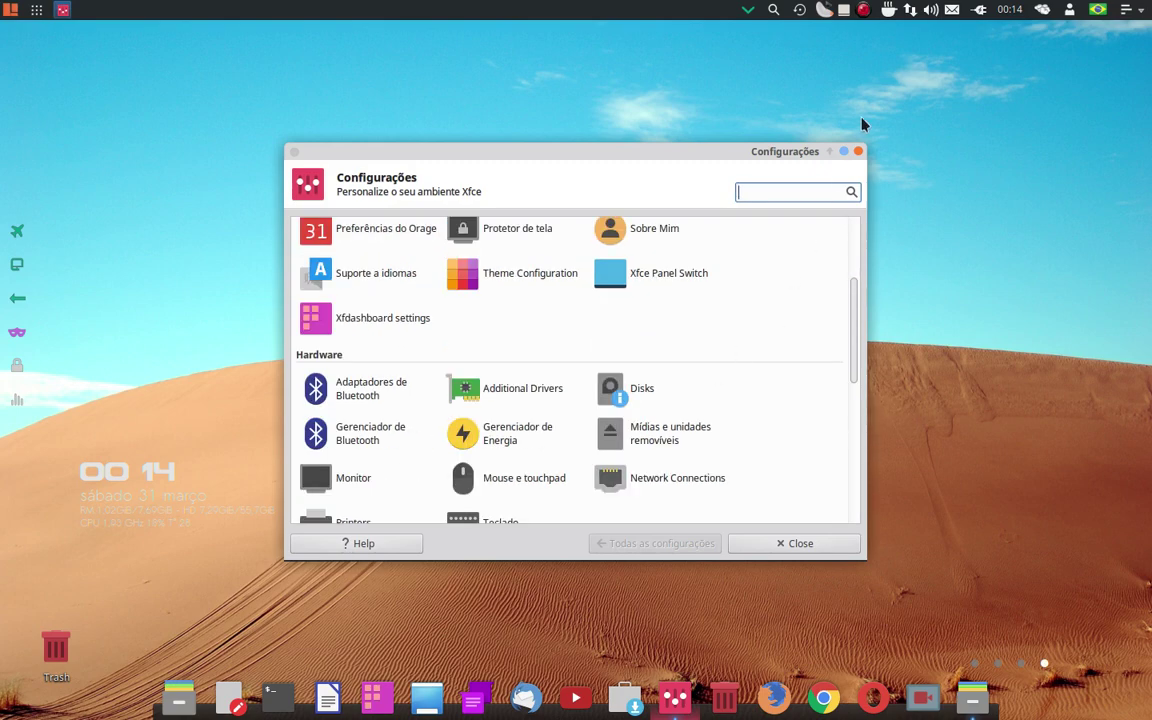
{"action": "left_click", "coordinate": [858, 151]}
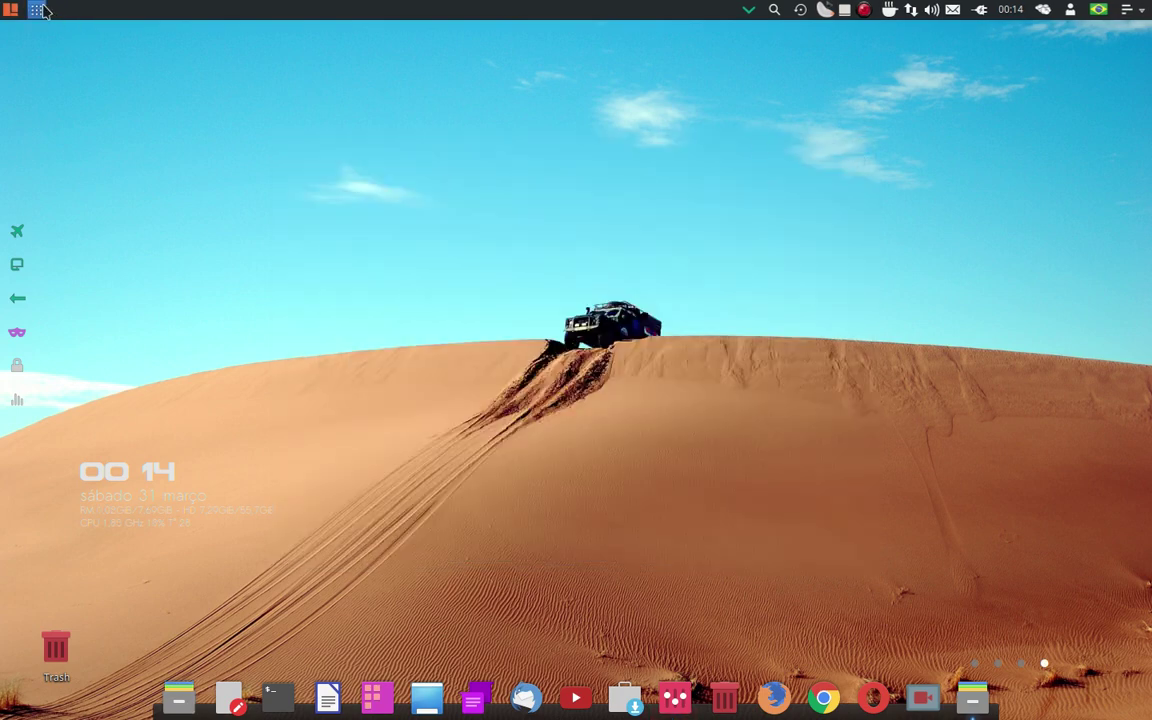
Look through the entries in the Configurações category of the applications menu.
{"action": "left_click", "coordinate": [11, 9]}
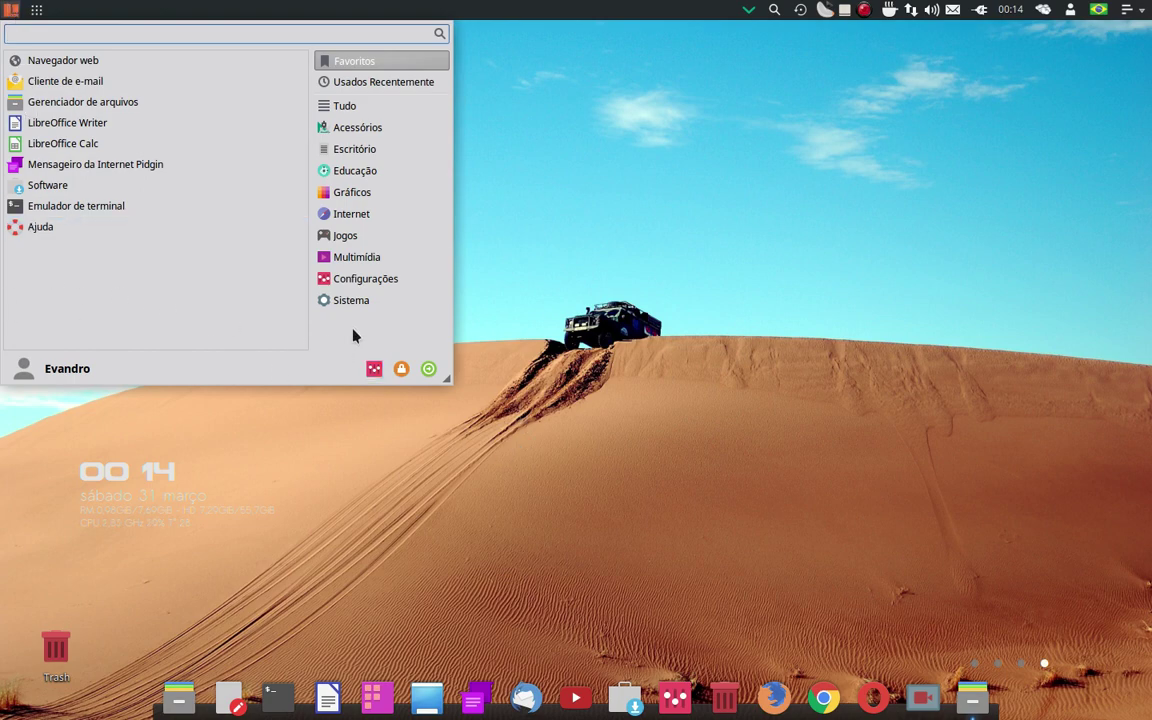
{"action": "left_click", "coordinate": [370, 280]}
{"action": "scroll", "coordinate": [180, 247], "scroll_direction": "down", "scroll_amount": 8}
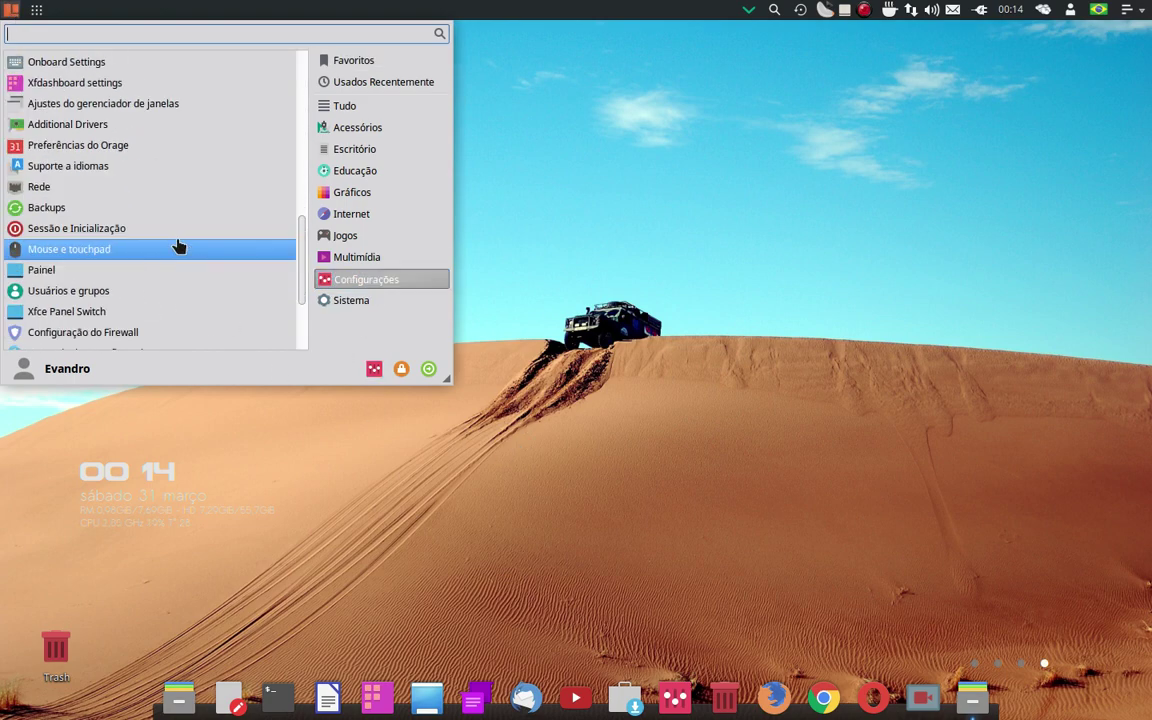
{"action": "scroll", "coordinate": [170, 287], "scroll_direction": "up", "scroll_amount": 5}
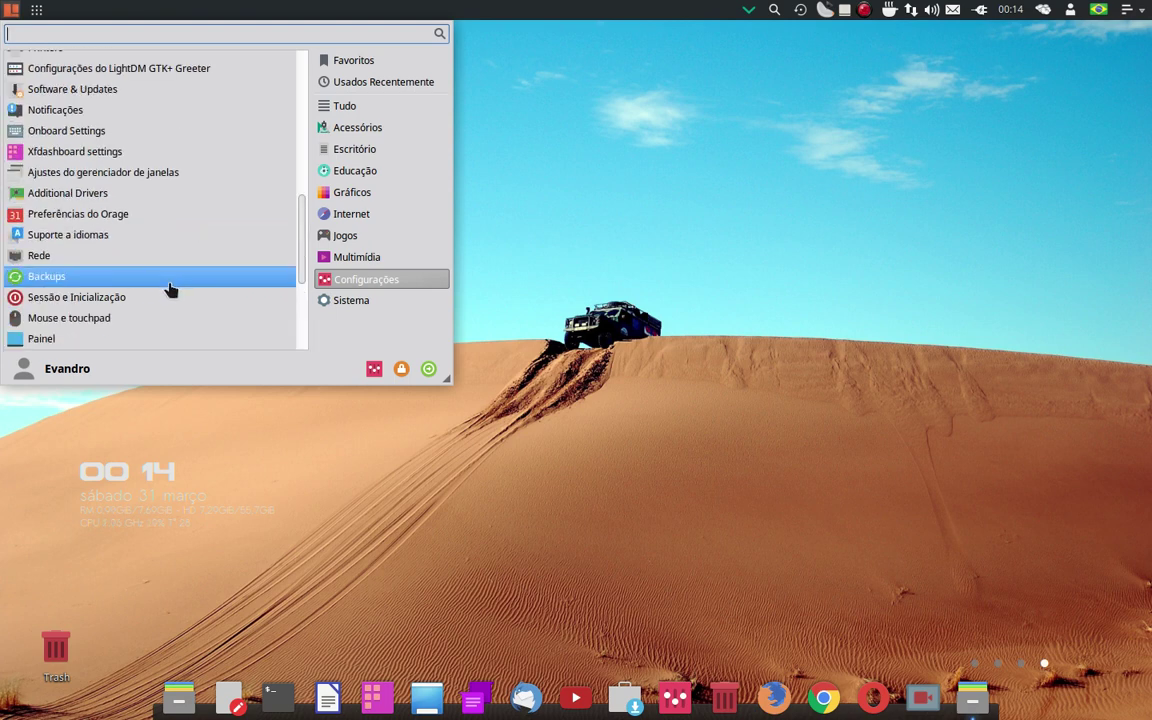
Launch CPU-G from the Sistema category of the applications menu and view its memory and system information.
{"action": "left_click", "coordinate": [350, 303]}
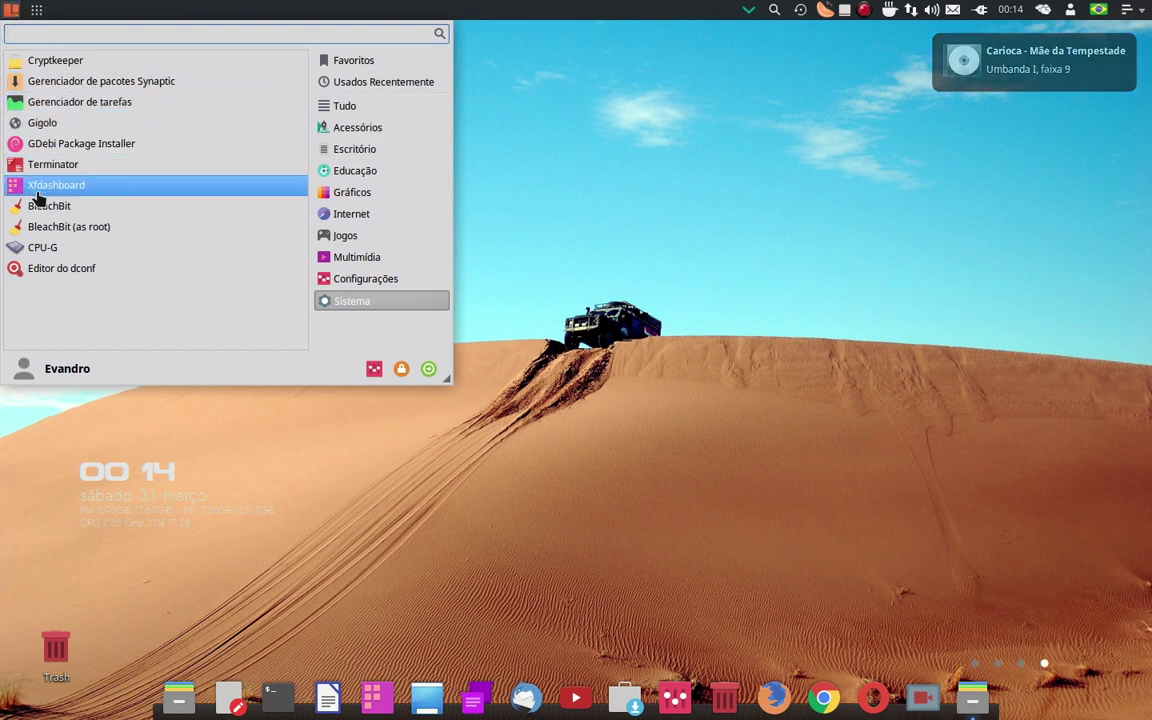
{"action": "left_click", "coordinate": [55, 248]}
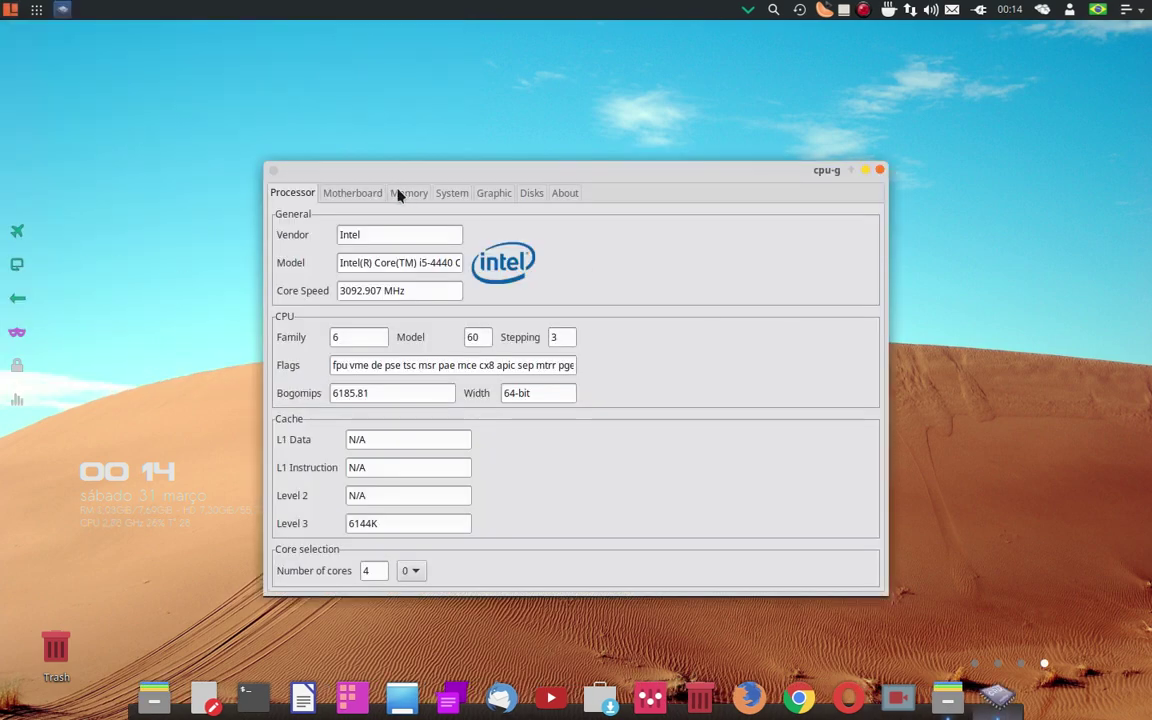
{"action": "left_click", "coordinate": [405, 193]}
{"action": "left_click", "coordinate": [455, 196]}
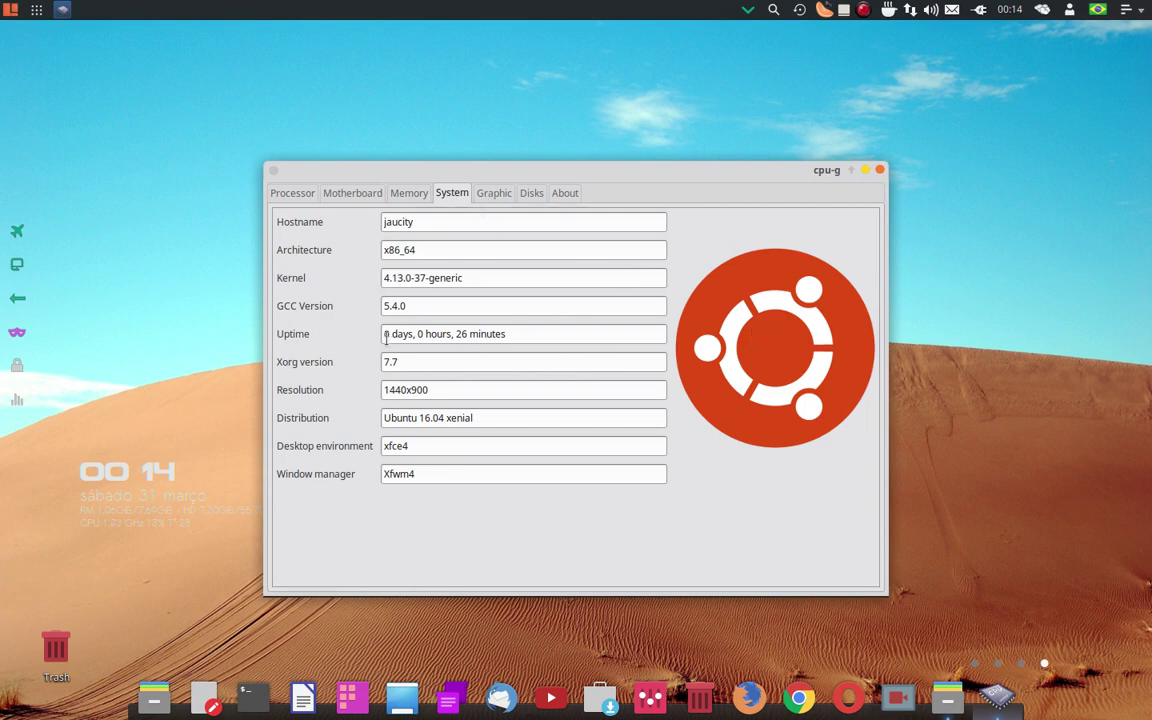
Point out the kernel, architecture, distribution and desktop environment in CPU-G, view its About information, and close it.
{"action": "left_click", "coordinate": [406, 279]}
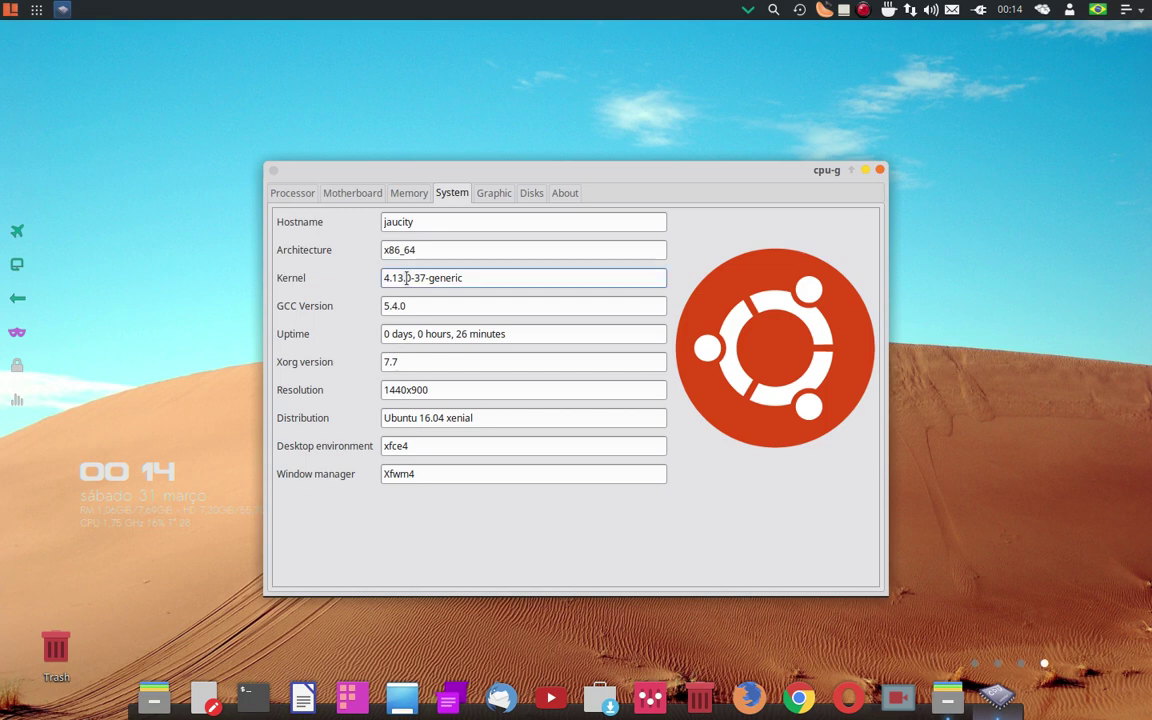
{"action": "left_click", "coordinate": [417, 248]}
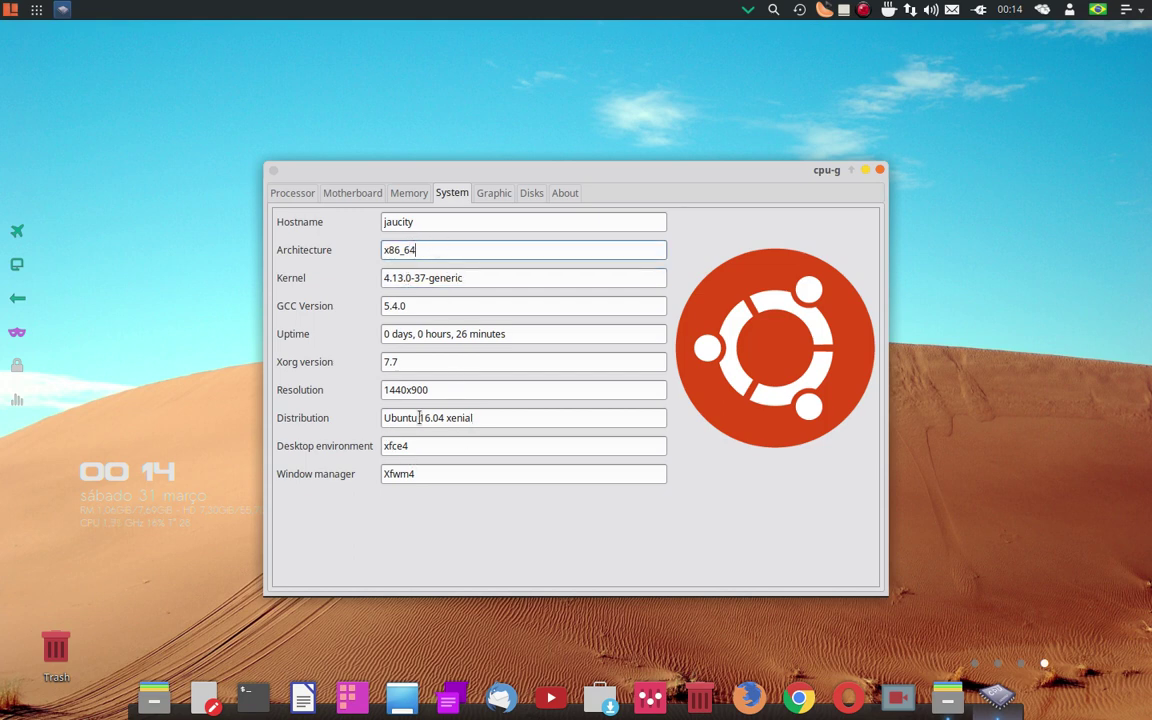
{"action": "left_click_drag", "start_coordinate": [443, 418], "coordinate": [490, 417]}
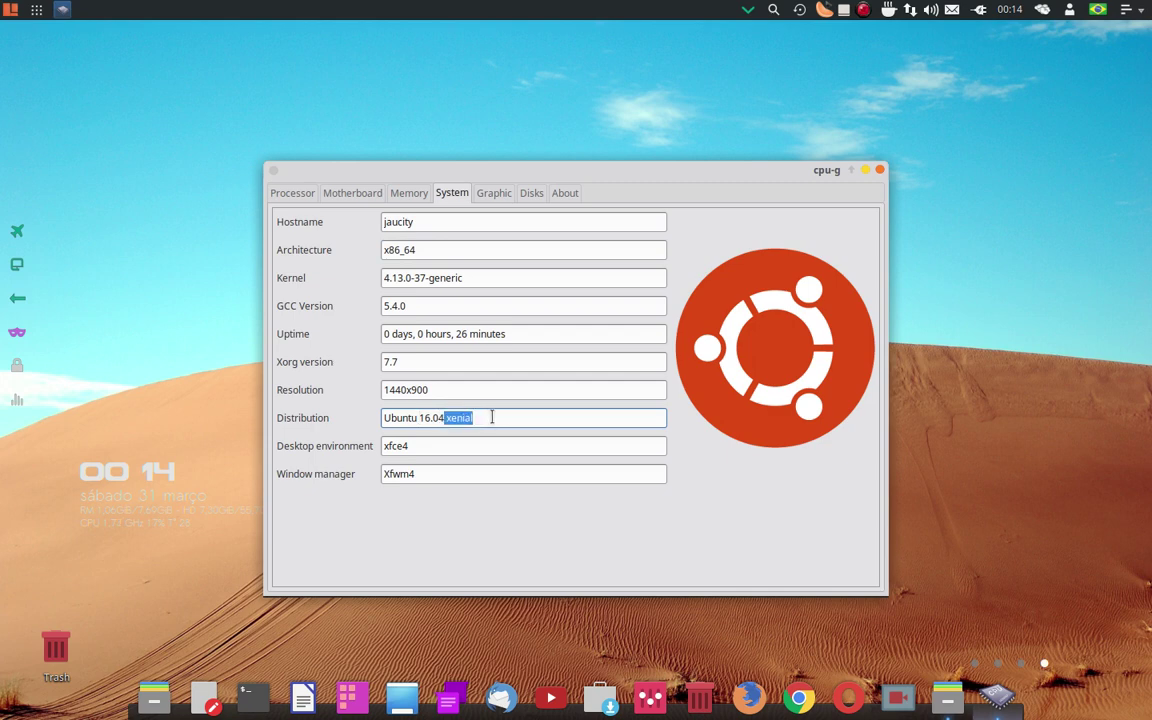
{"action": "left_click", "coordinate": [409, 446]}
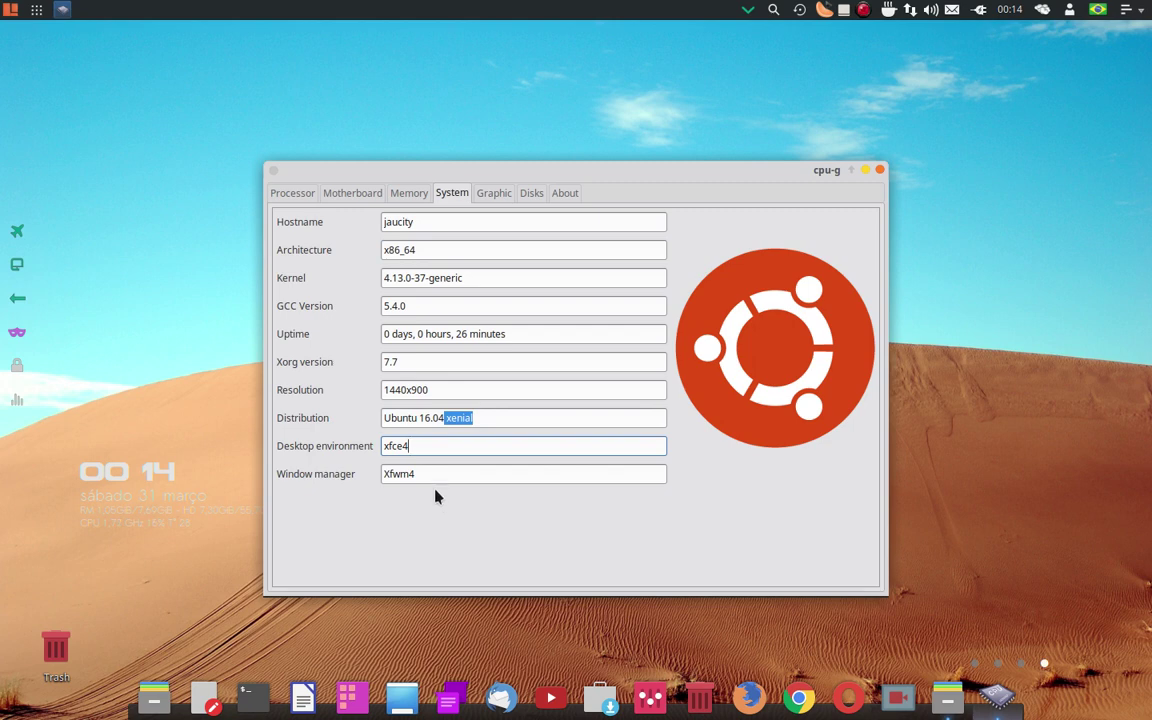
{"action": "left_click", "coordinate": [564, 195]}
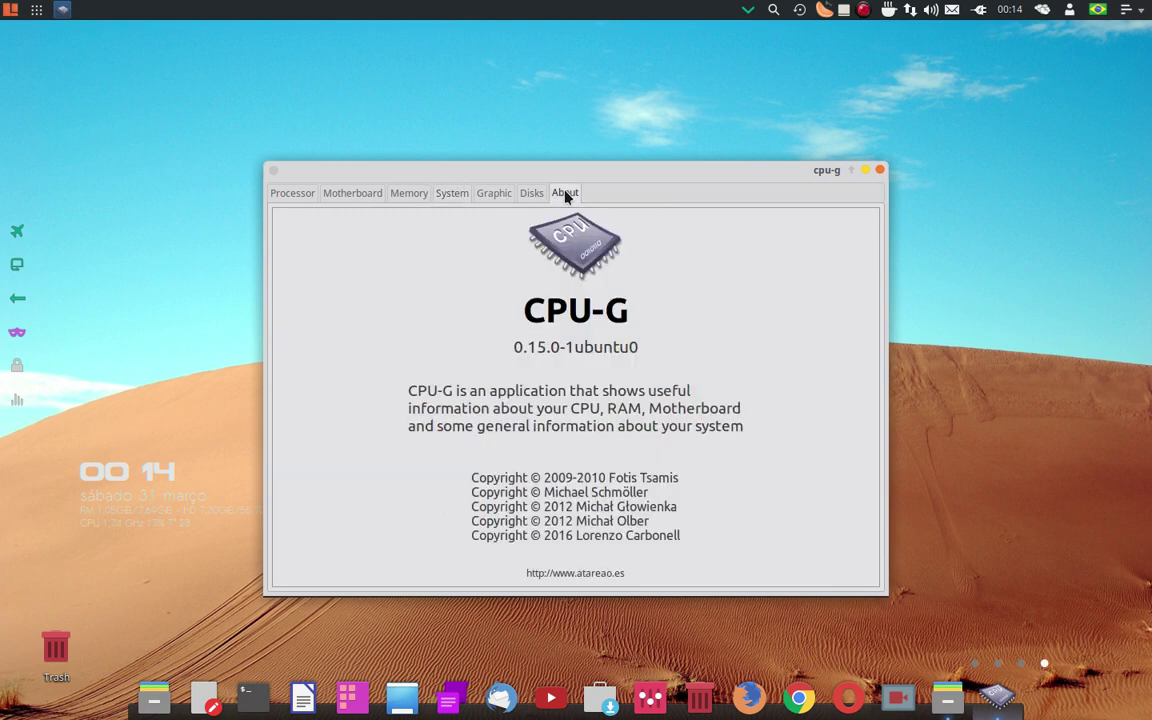
{"action": "left_click", "coordinate": [881, 172]}
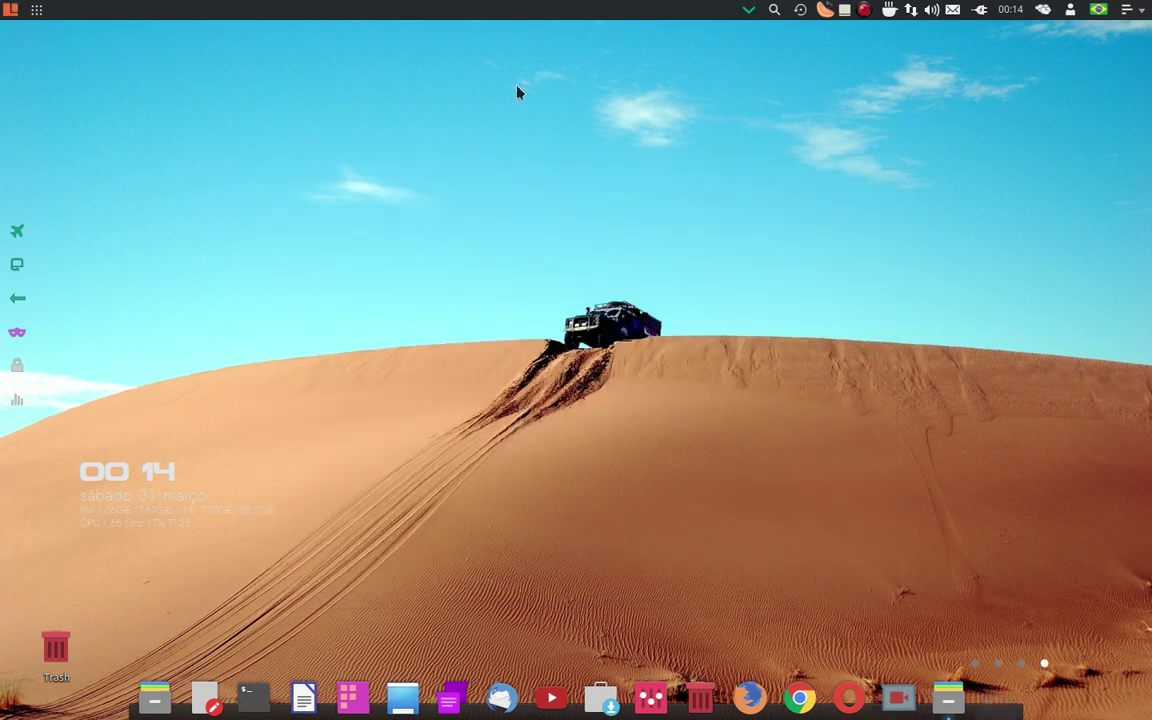
Launch the Synaptic package manager from the Sistema category, authenticate with the account password, and dismiss the quick introduction.
{"action": "left_click", "coordinate": [11, 9]}
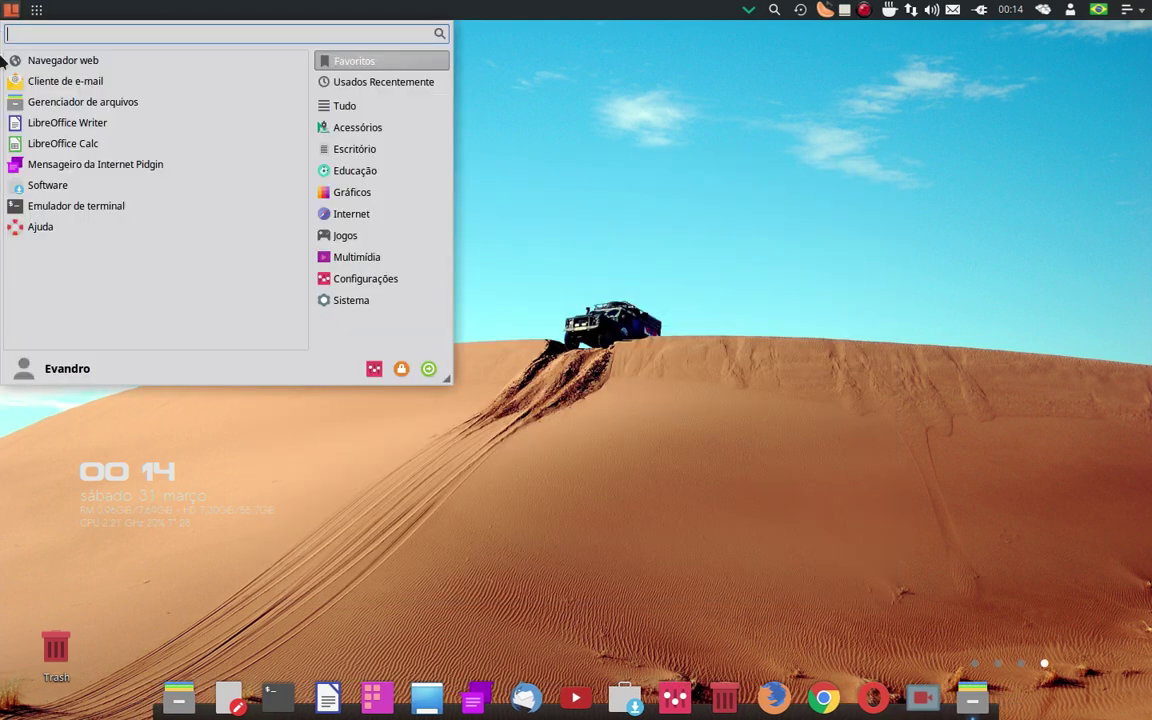
{"action": "left_click", "coordinate": [352, 300]}
{"action": "left_click", "coordinate": [108, 88]}
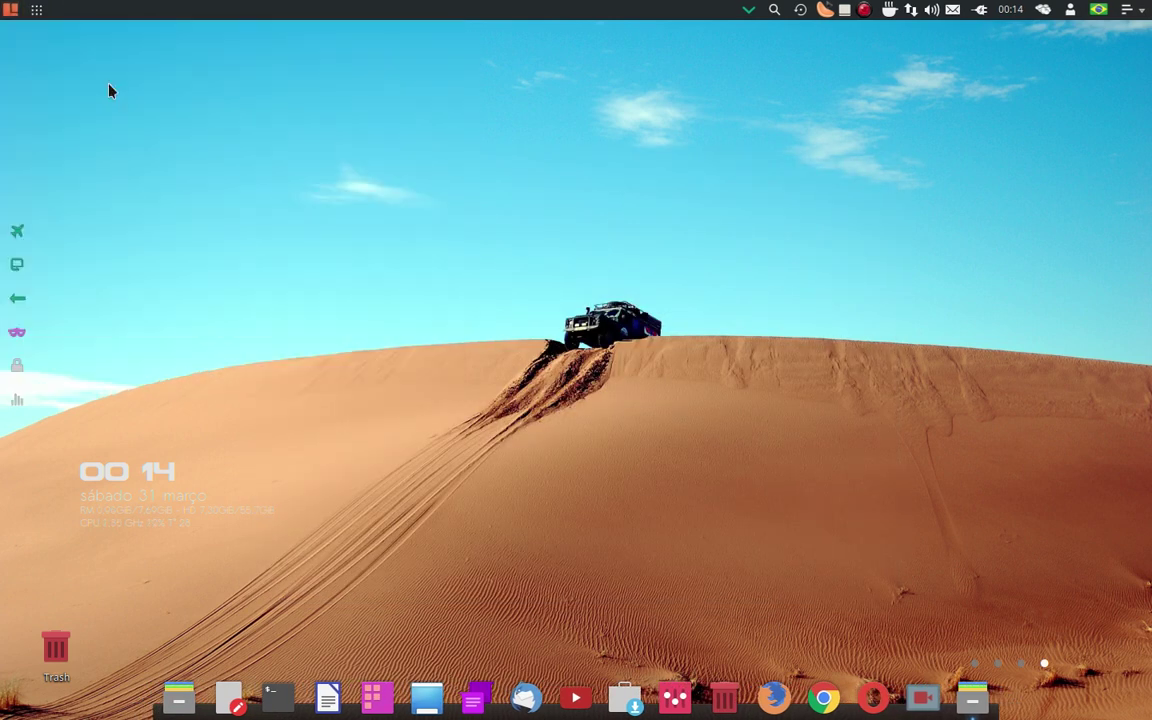
{"action": "type", "text": "••"}
{"action": "key", "text": "Return"}
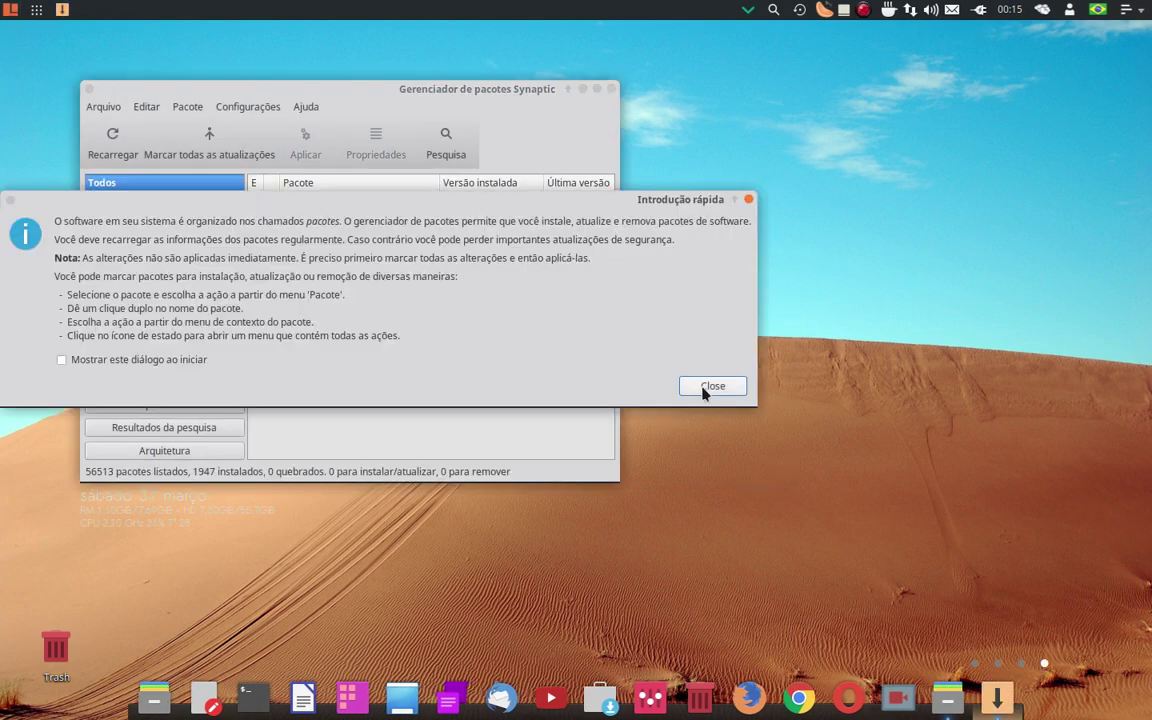
{"action": "left_click", "coordinate": [717, 388]}
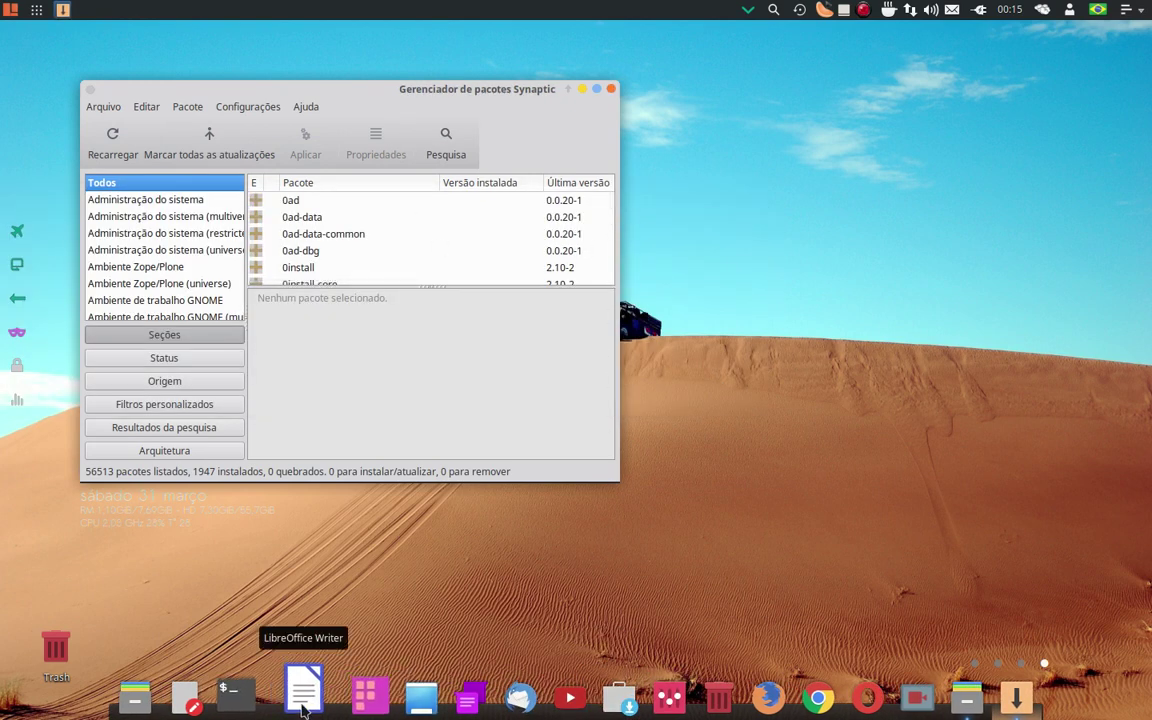
Move the Synaptic window towards the screen centre, search packages for "libre" by description and name, and enlarge the results list.
{"action": "left_click_drag", "start_coordinate": [482, 100], "coordinate": [612, 175]}
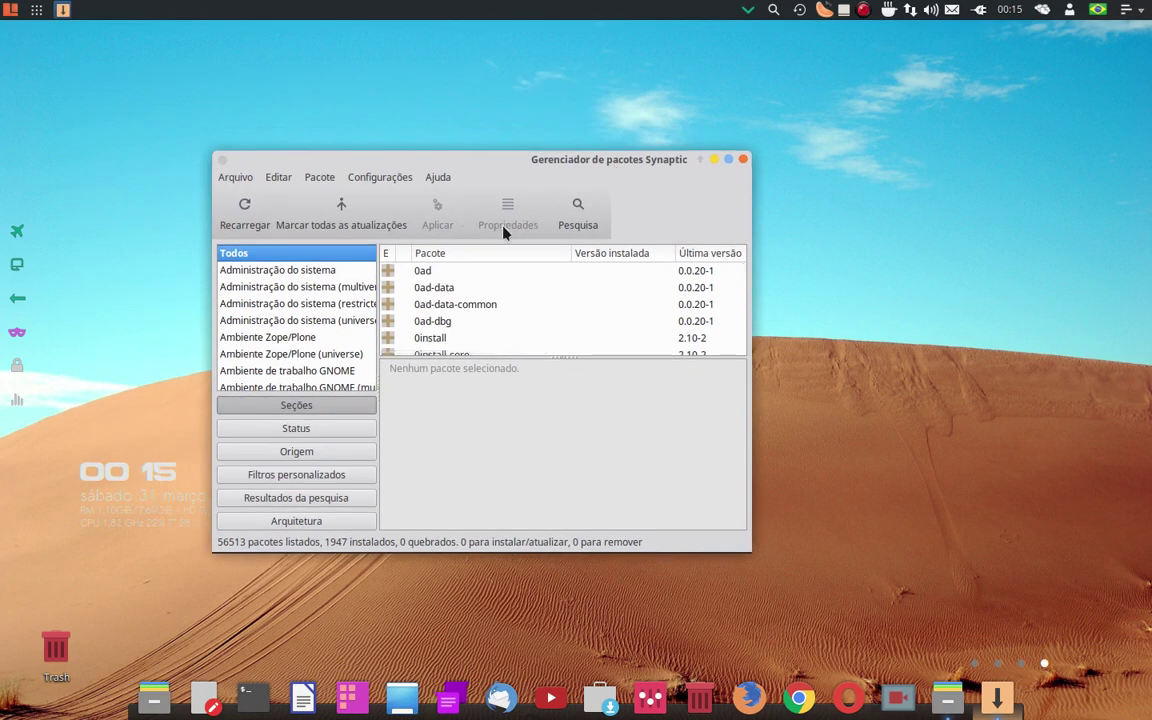
{"action": "left_click", "coordinate": [588, 218]}
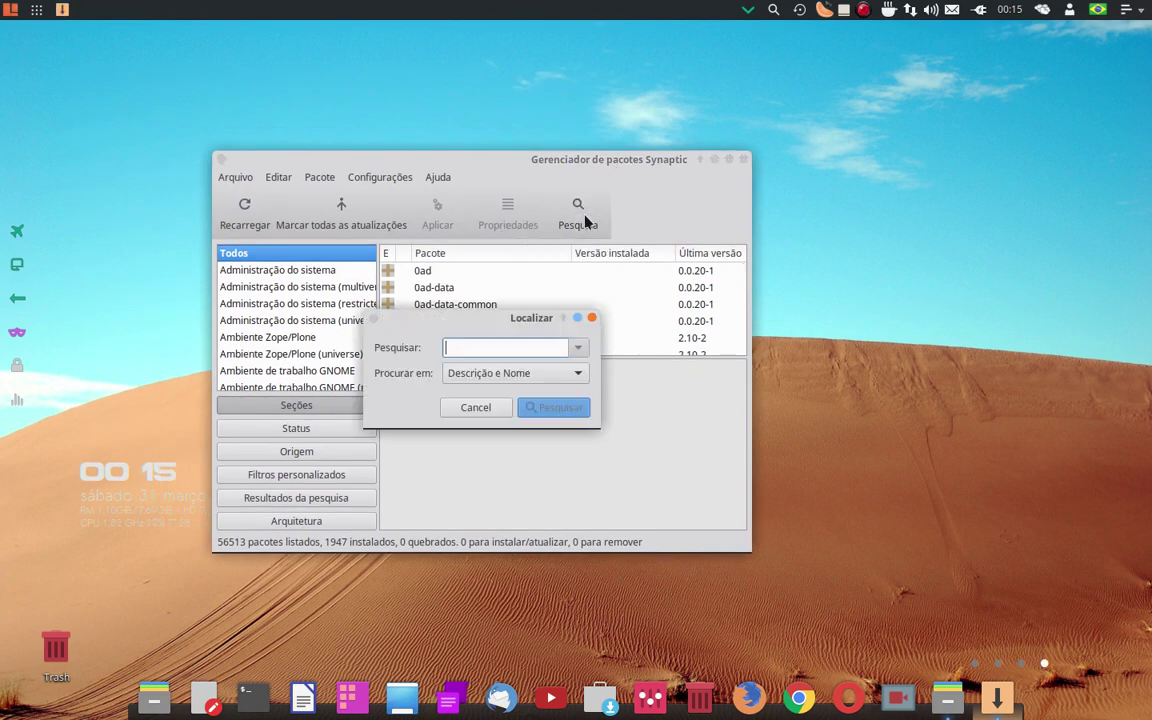
{"action": "type", "text": "libre"}
{"action": "key", "text": "Return"}
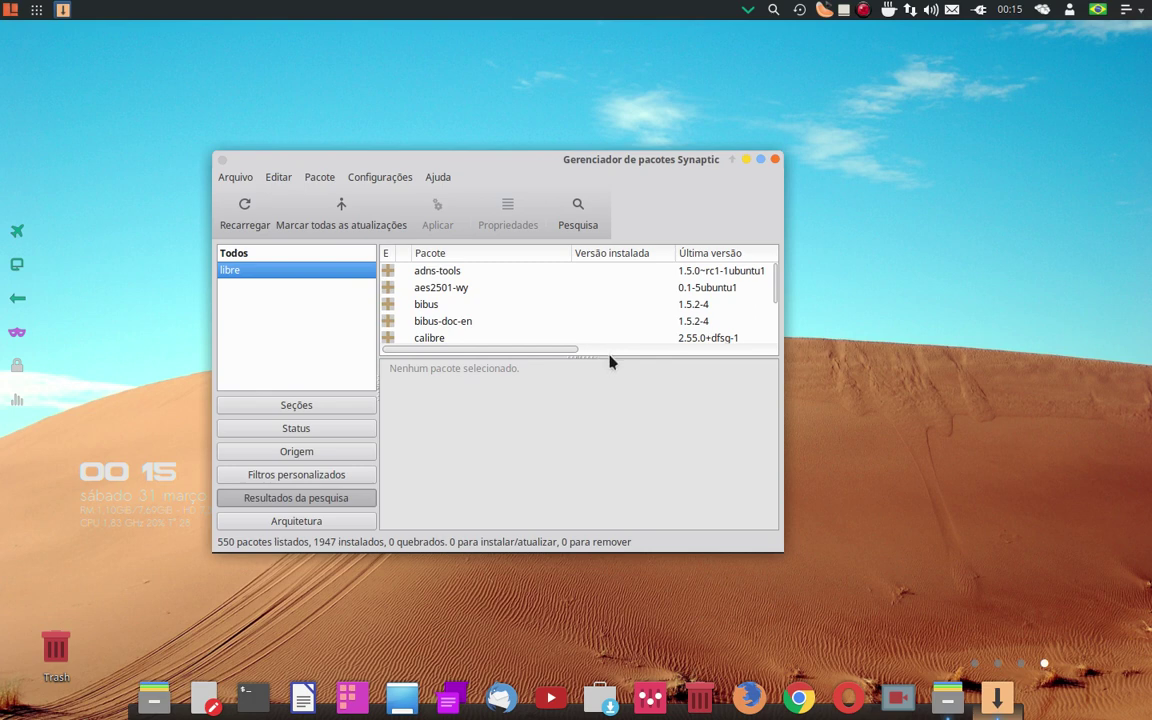
{"action": "left_click_drag", "start_coordinate": [610, 356], "coordinate": [612, 446]}
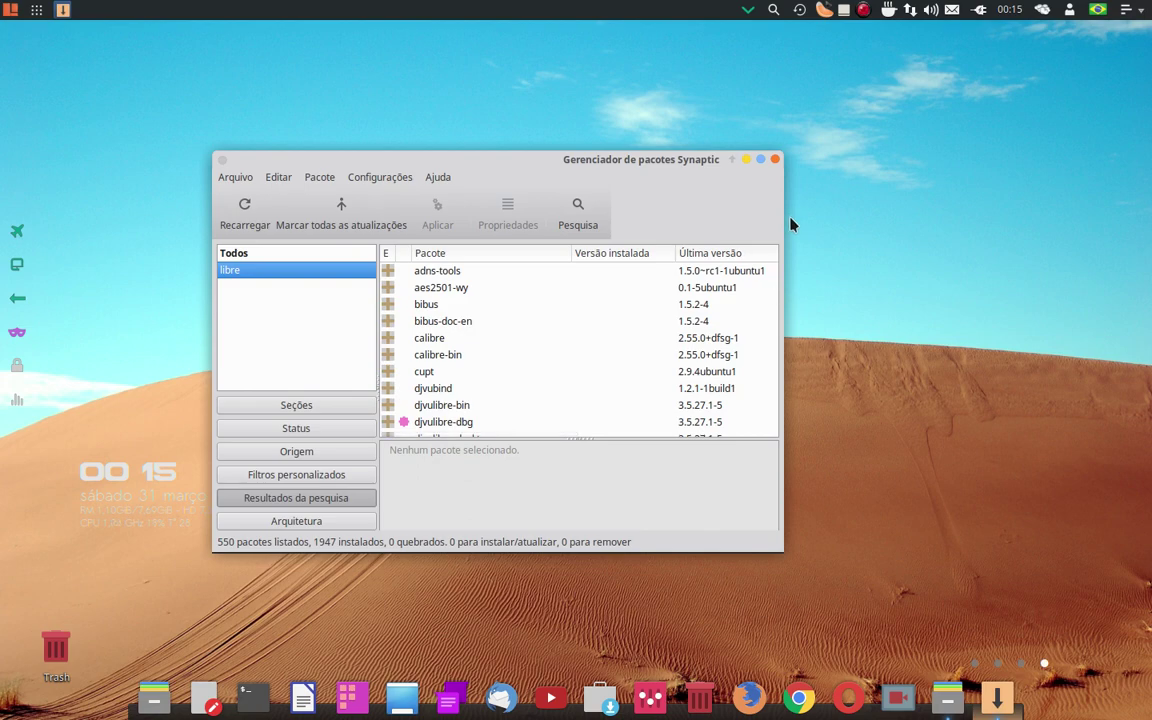
Switch to the Carioca - Umbanda file manager window, resize it from its lower edge and several corners, and minimize it.
{"action": "left_click", "coordinate": [935, 697]}
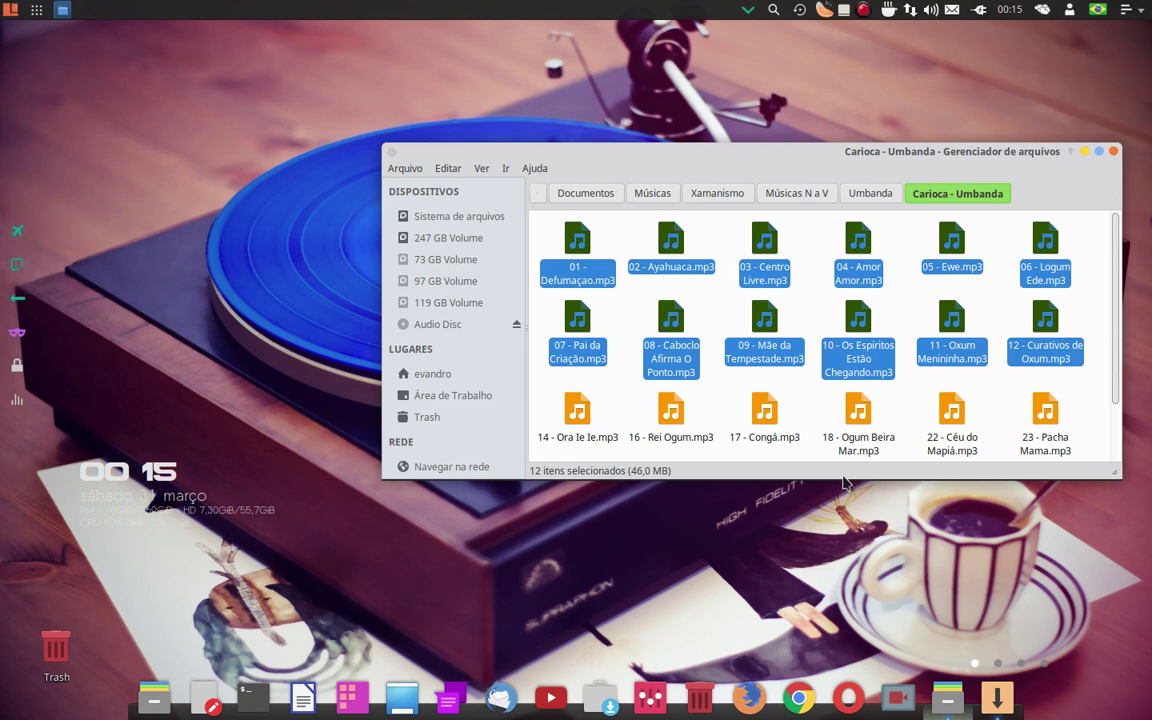
{"action": "left_click_drag", "start_coordinate": [847, 474], "coordinate": [824, 494]}
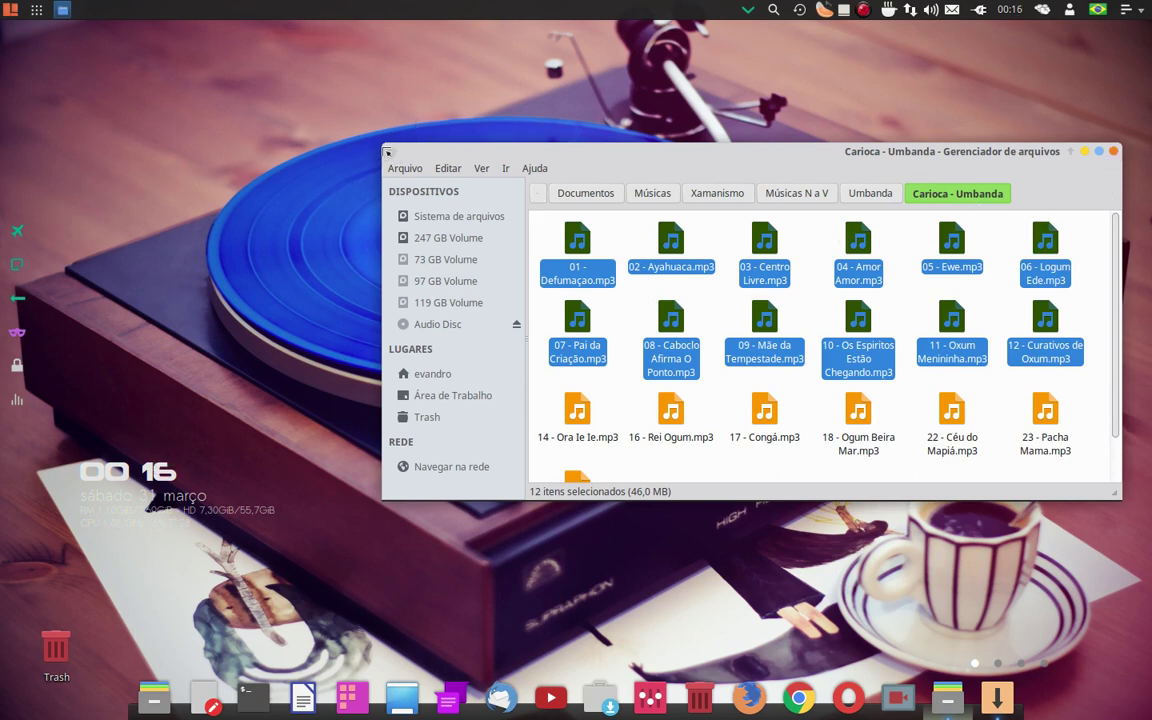
{"action": "left_click_drag", "start_coordinate": [386, 150], "coordinate": [327, 186]}
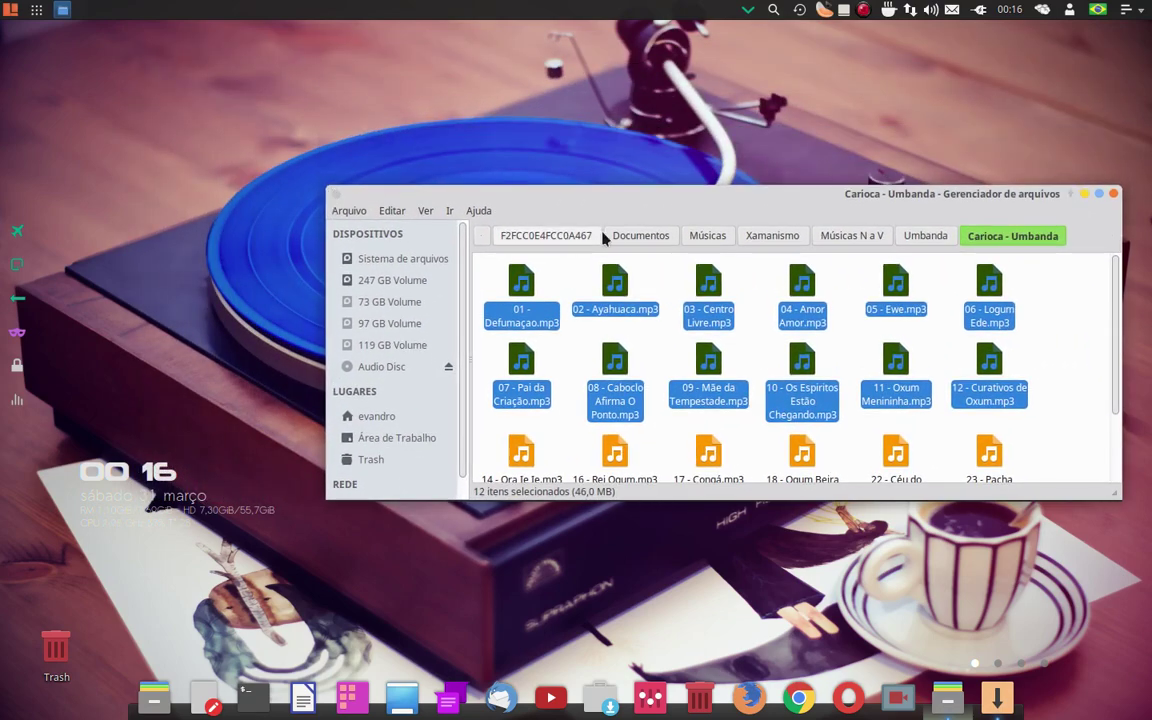
{"action": "mouse_move", "coordinate": [1119, 188]}
{"action": "left_mouse_down"}
{"action": "mouse_move", "coordinate": [1105, 176]}
{"action": "mouse_move", "coordinate": [1128, 22]}
{"action": "mouse_move", "coordinate": [1128, 147]}
{"action": "mouse_move", "coordinate": [1104, 174]}
{"action": "mouse_move", "coordinate": [1104, 202]}
{"action": "mouse_move", "coordinate": [1104, 188]}
{"action": "left_mouse_up"}
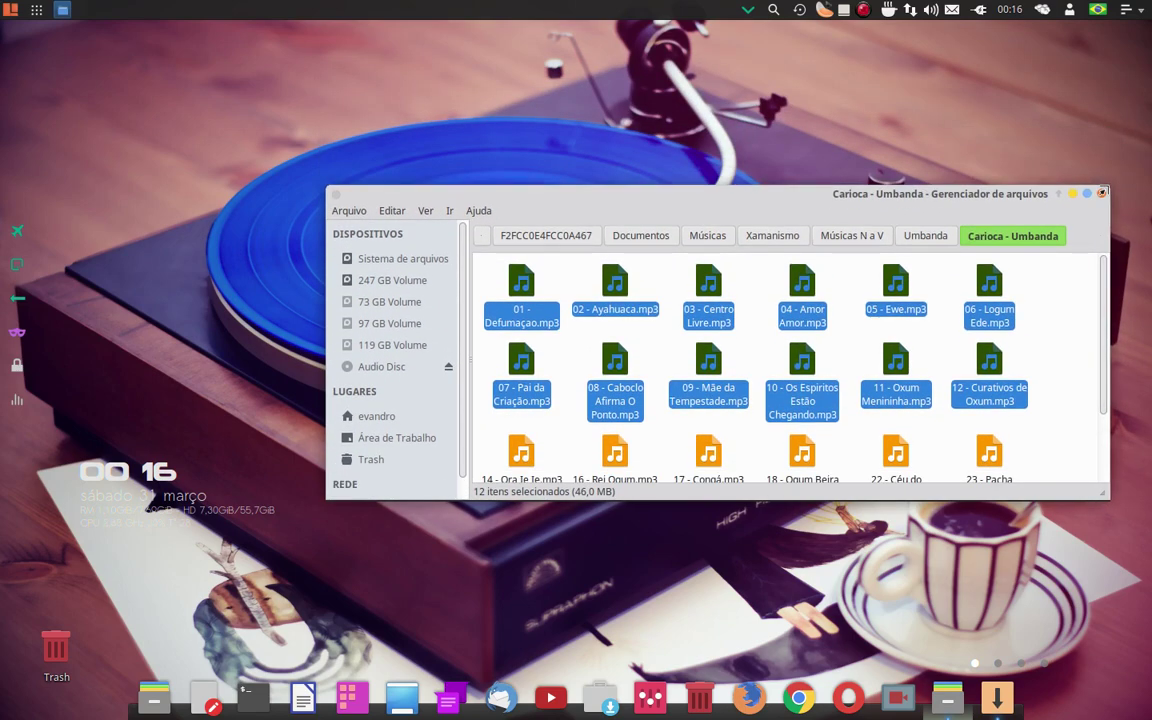
{"action": "mouse_move", "coordinate": [1101, 491]}
{"action": "left_mouse_down"}
{"action": "mouse_move", "coordinate": [1108, 540]}
{"action": "mouse_move", "coordinate": [1099, 484]}
{"action": "left_mouse_up"}
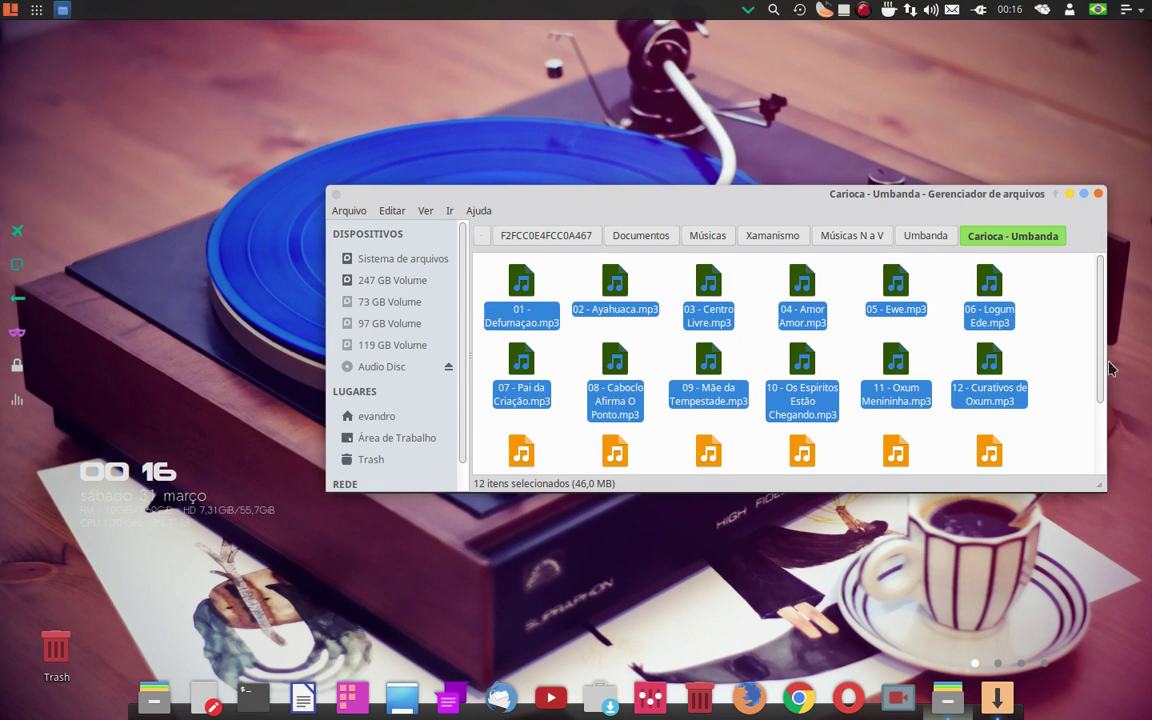
{"action": "left_click", "coordinate": [1068, 193]}
Return to the "libre" search results in Synaptic and maximize its window to show the package descriptions.
{"action": "left_click", "coordinate": [997, 697]}
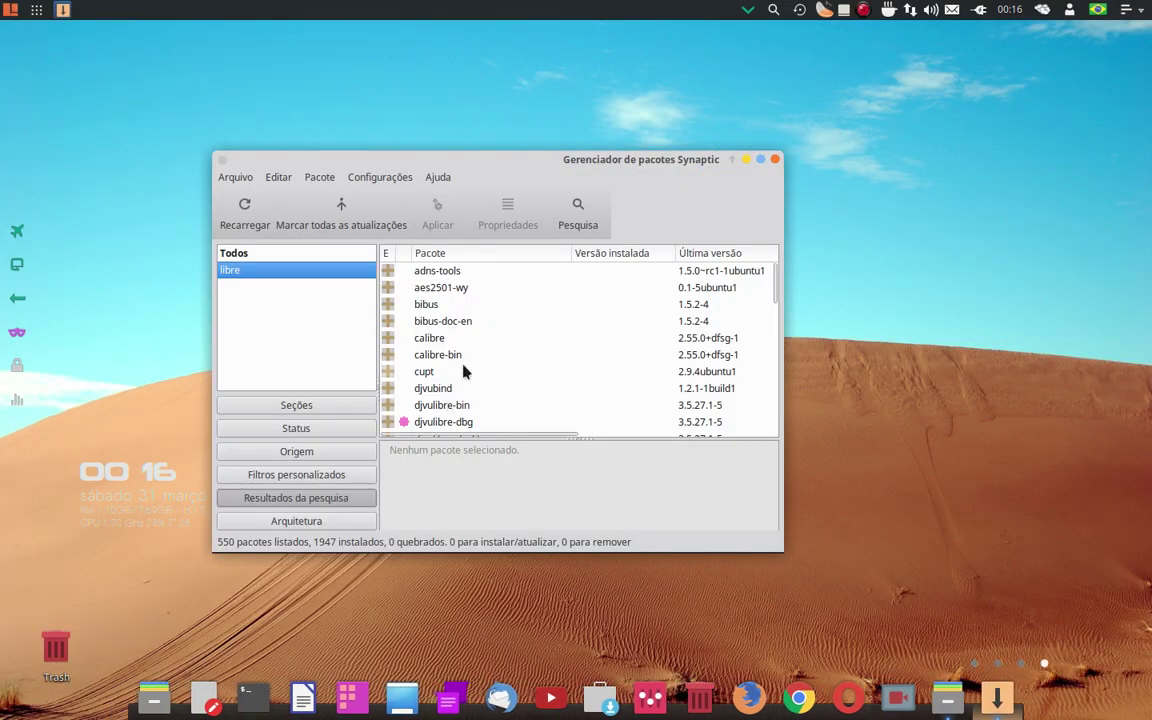
{"action": "scroll", "coordinate": [463, 372], "scroll_direction": "down", "scroll_amount": 1}
{"action": "scroll", "coordinate": [463, 372], "scroll_direction": "down", "scroll_amount": 10}
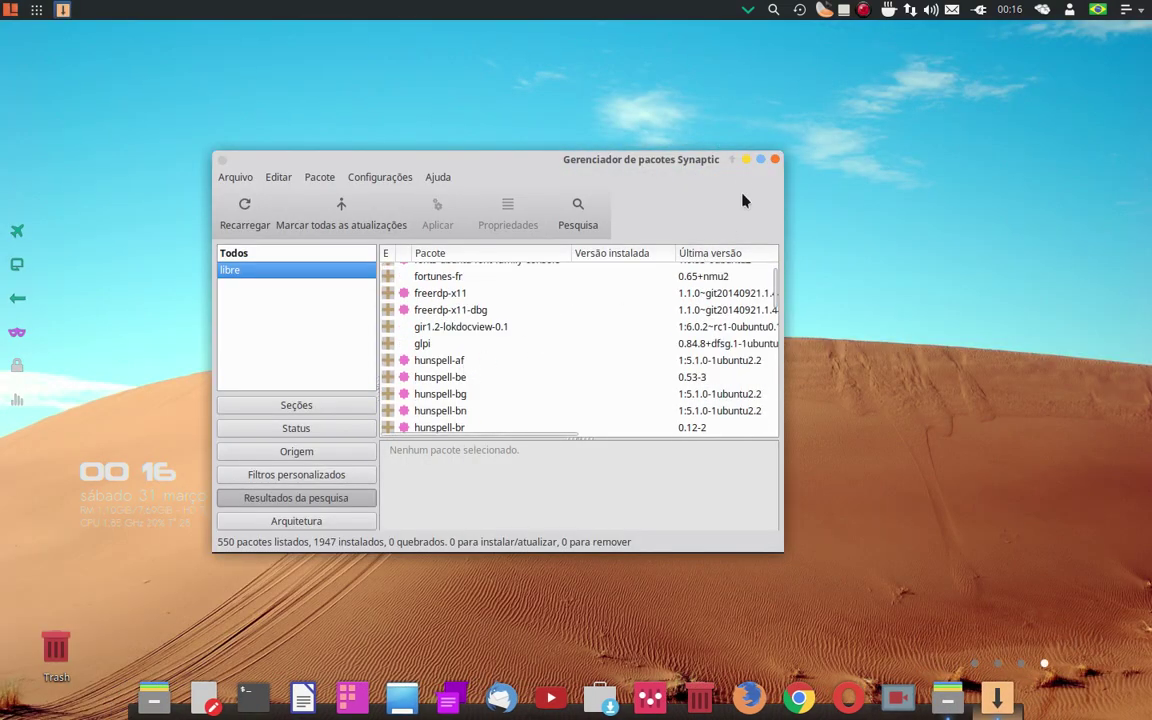
{"action": "left_click", "coordinate": [760, 160]}
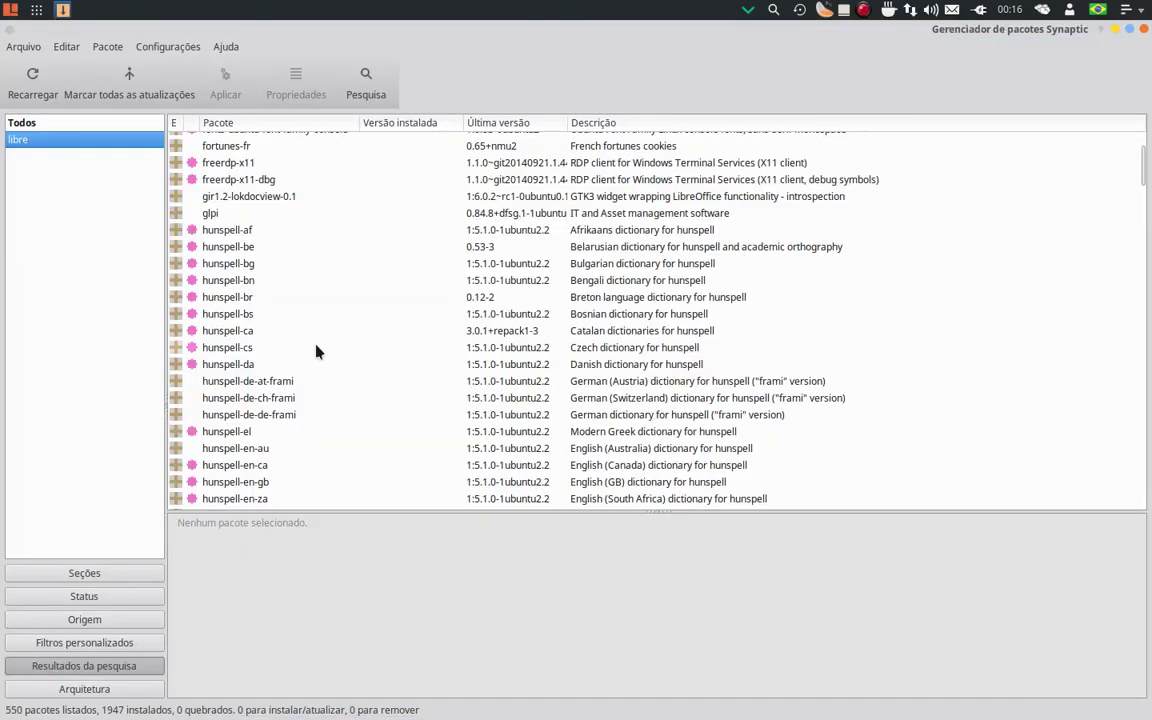
Find libreoffice-help-pt-br in the "libre" results and mark it for installation, accepting the additional libreoffice-l10n-pt-br package.
{"action": "scroll", "coordinate": [316, 350], "scroll_direction": "down", "scroll_amount": 20}
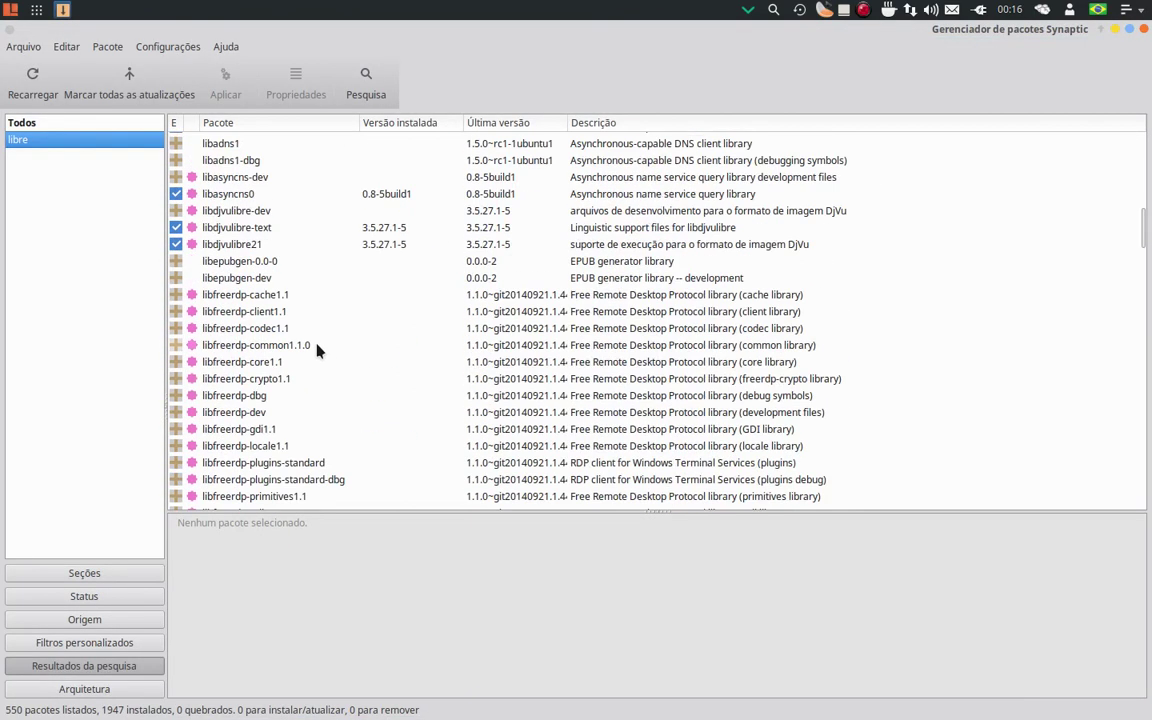
{"action": "scroll", "coordinate": [316, 350], "scroll_direction": "up", "scroll_amount": 9}
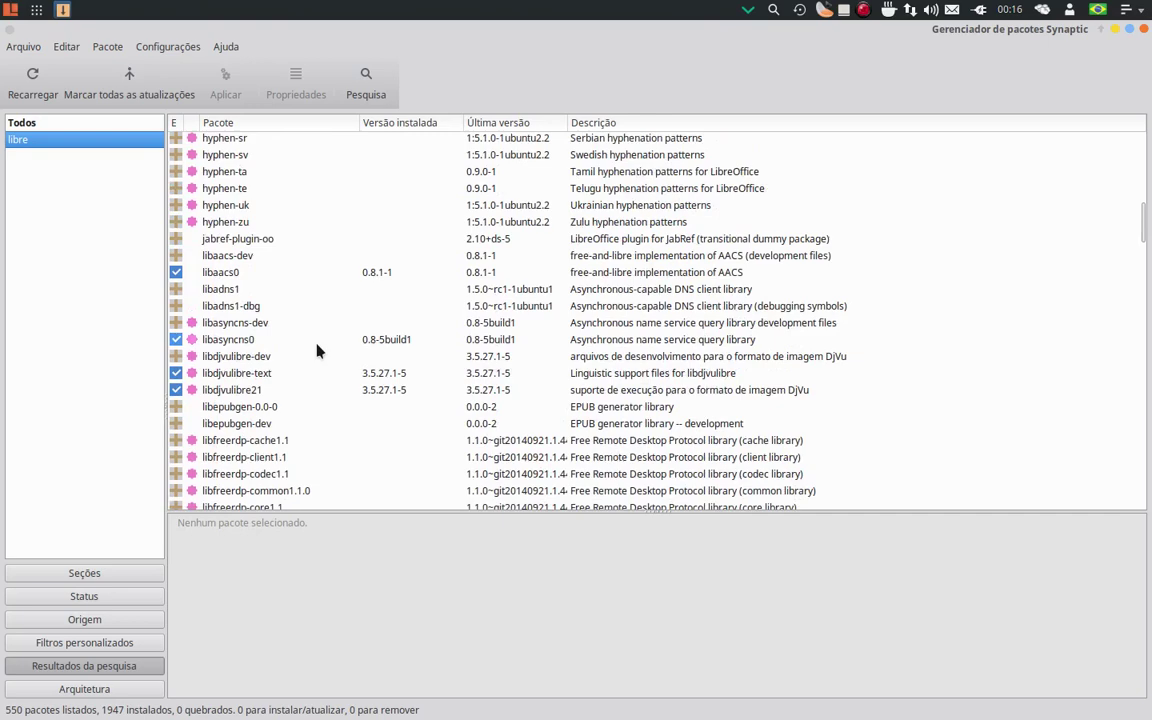
{"action": "scroll", "coordinate": [316, 350], "scroll_direction": "down", "scroll_amount": 2}
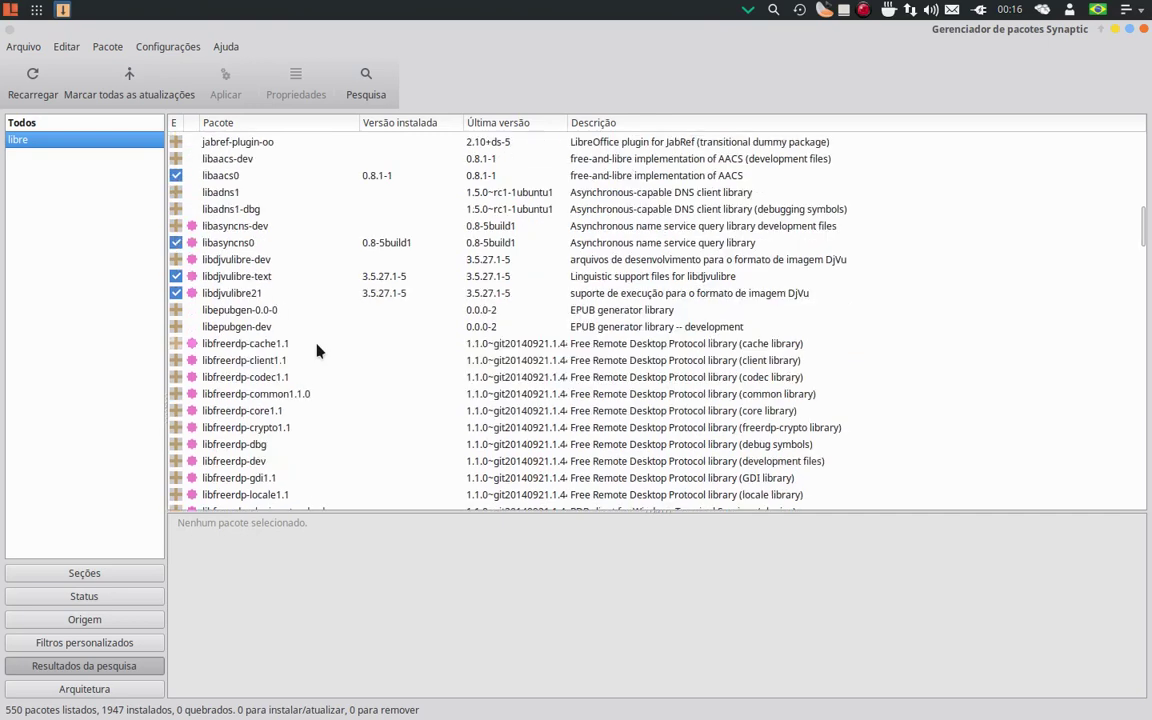
{"action": "scroll", "coordinate": [316, 350], "scroll_direction": "down", "scroll_amount": 6}
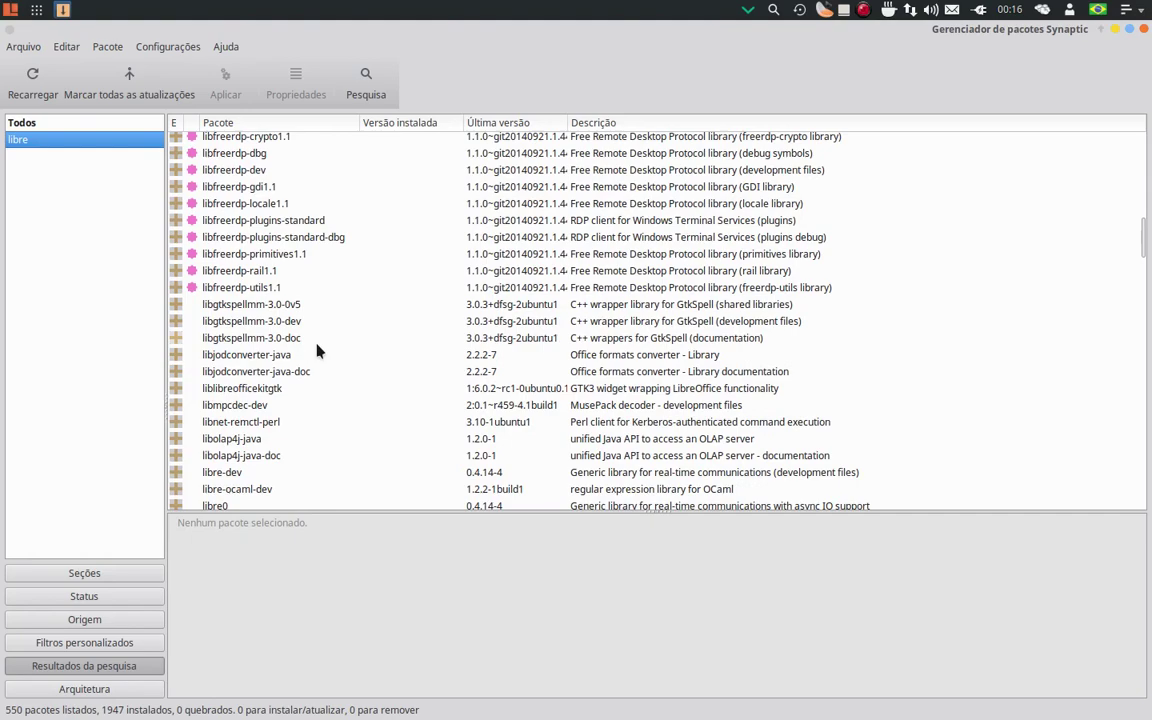
{"action": "scroll", "coordinate": [316, 350], "scroll_direction": "down", "scroll_amount": 15}
{"action": "scroll", "coordinate": [316, 350], "scroll_direction": "down", "scroll_amount": 18}
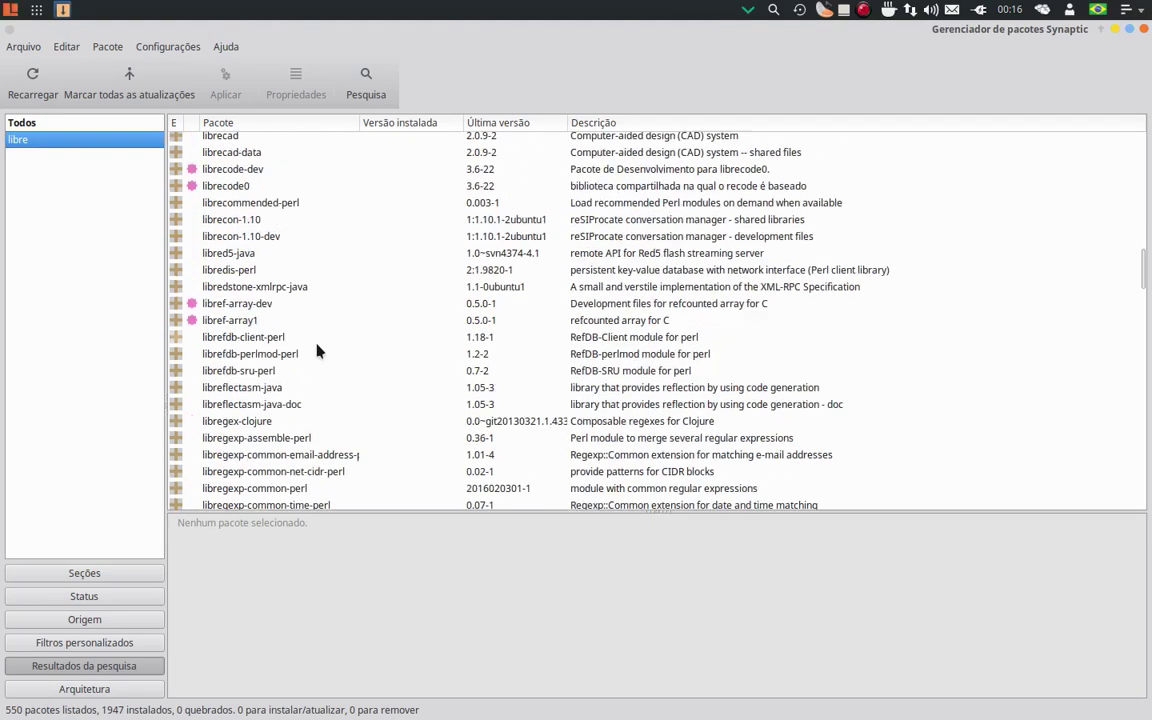
{"action": "scroll", "coordinate": [316, 350], "scroll_direction": "down", "scroll_amount": 15}
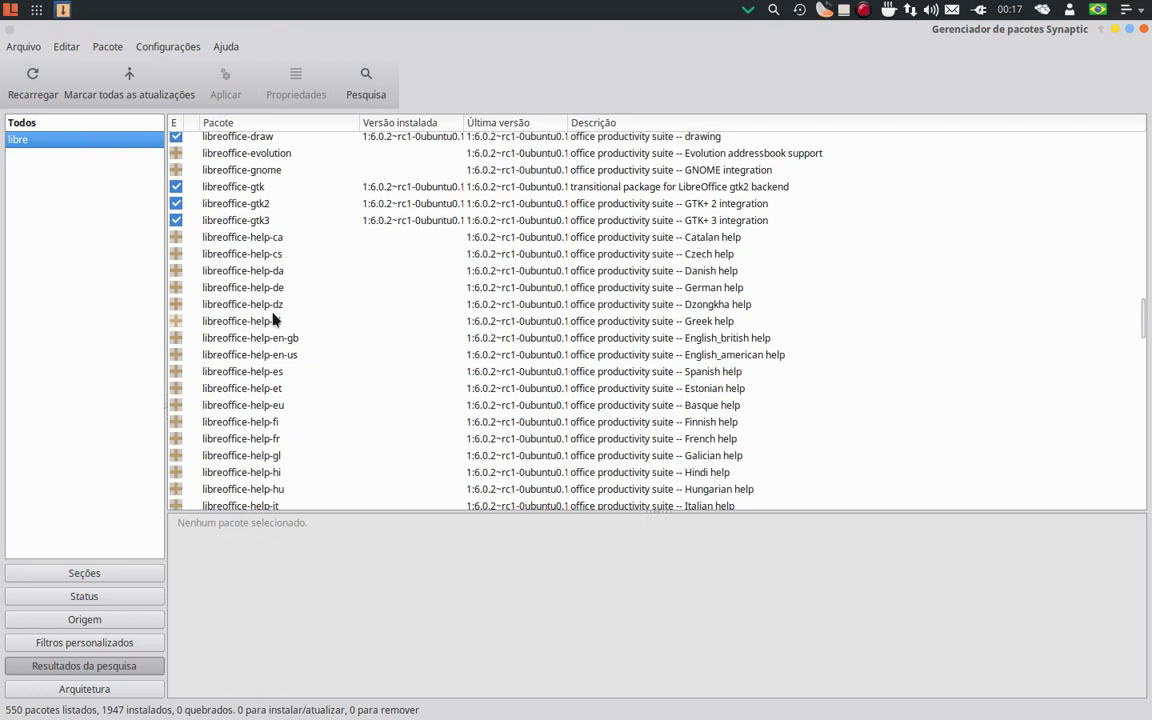
{"action": "scroll", "coordinate": [244, 399], "scroll_direction": "down", "scroll_amount": 5}
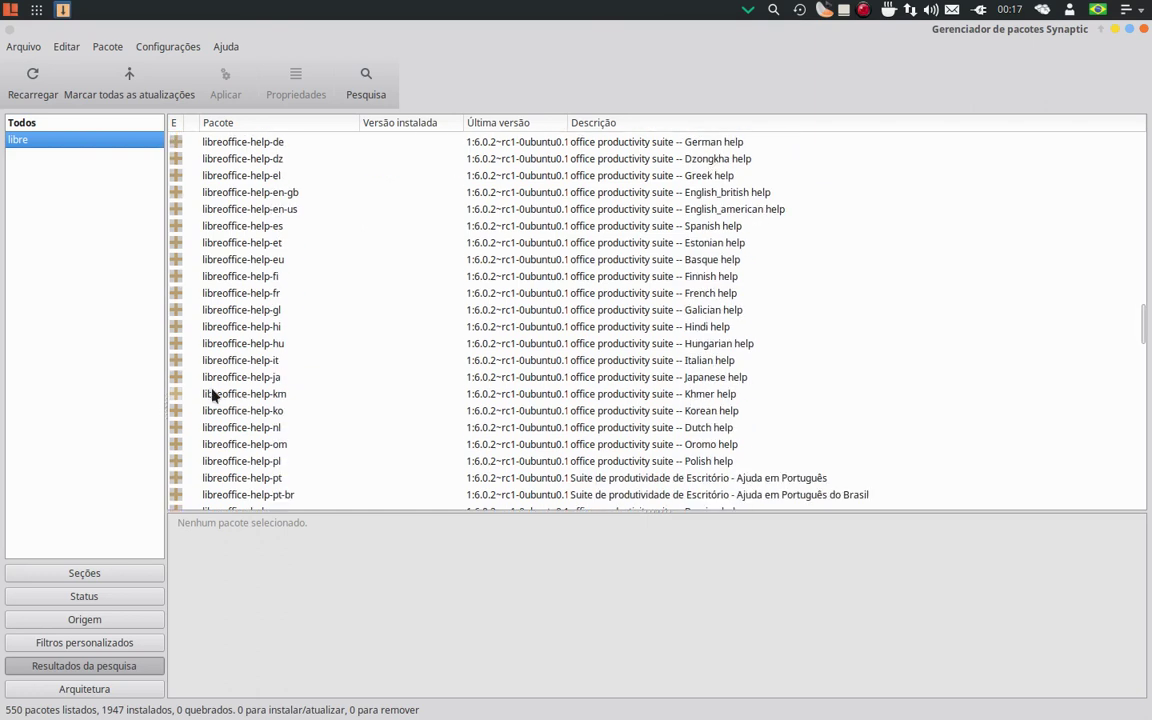
{"action": "left_click", "coordinate": [240, 398]}
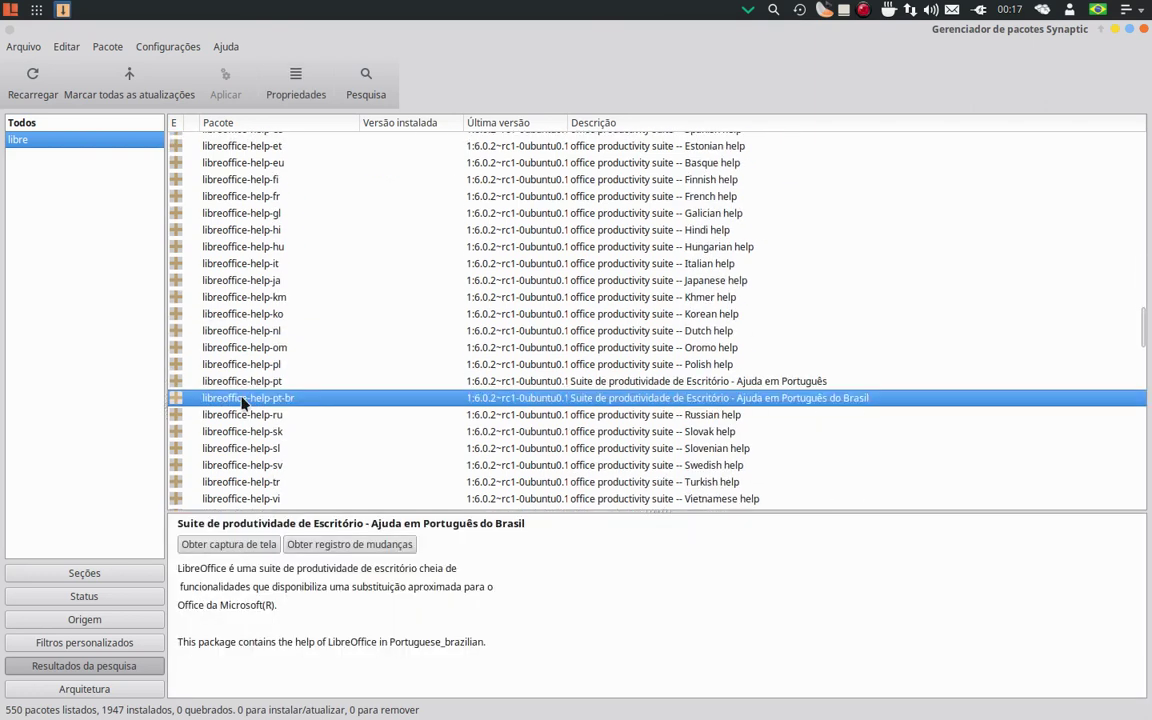
{"action": "right_click", "coordinate": [196, 403]}
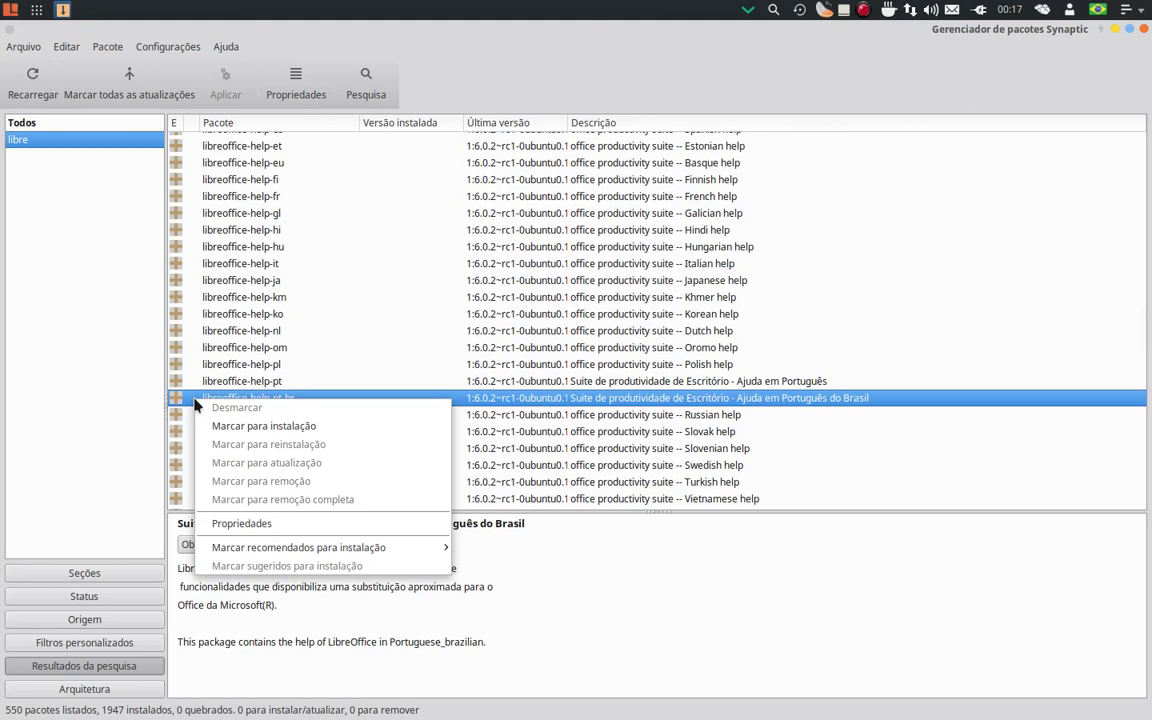
{"action": "left_click", "coordinate": [273, 427]}
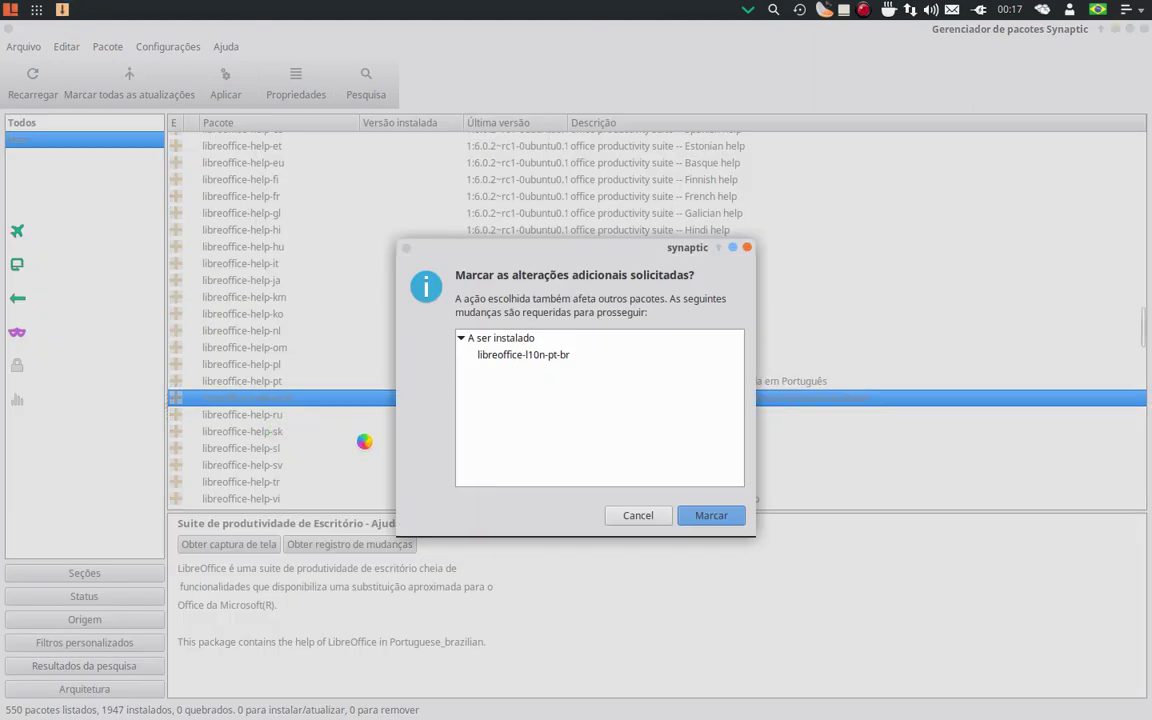
{"action": "left_click", "coordinate": [718, 514]}
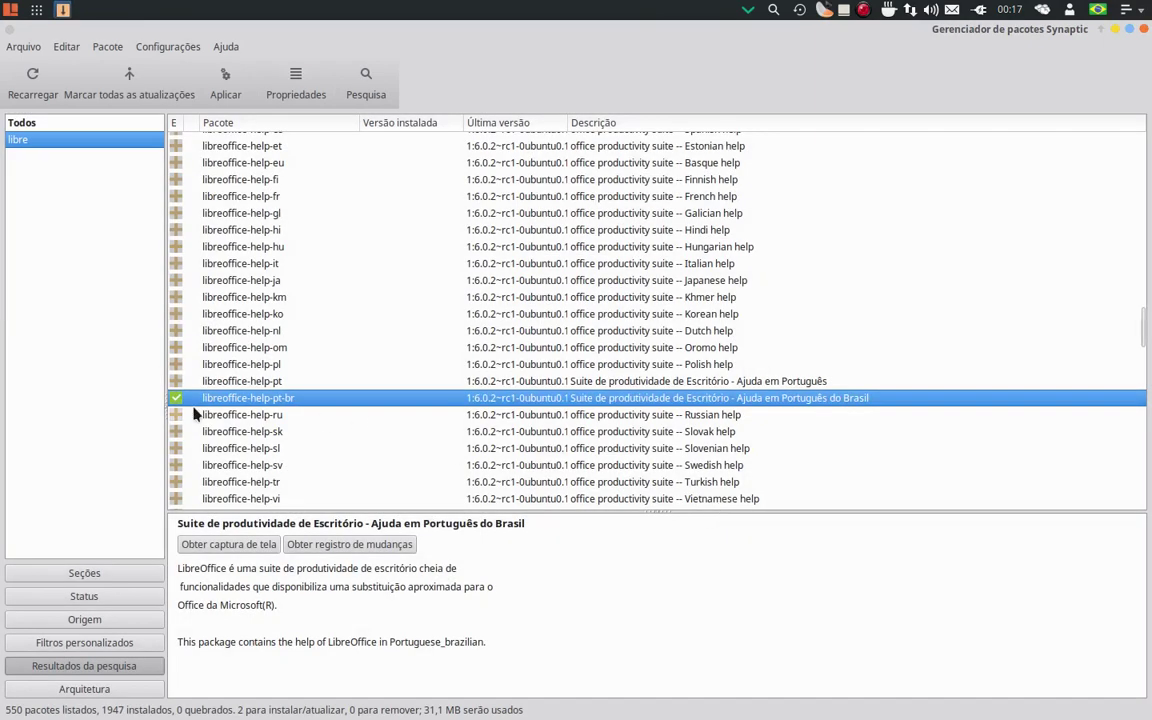
Review the LibreOffice language packages, checking the Brazilian Portuguese and French entries, and return to the marked help package.
{"action": "scroll", "coordinate": [195, 414], "scroll_direction": "down", "scroll_amount": 3}
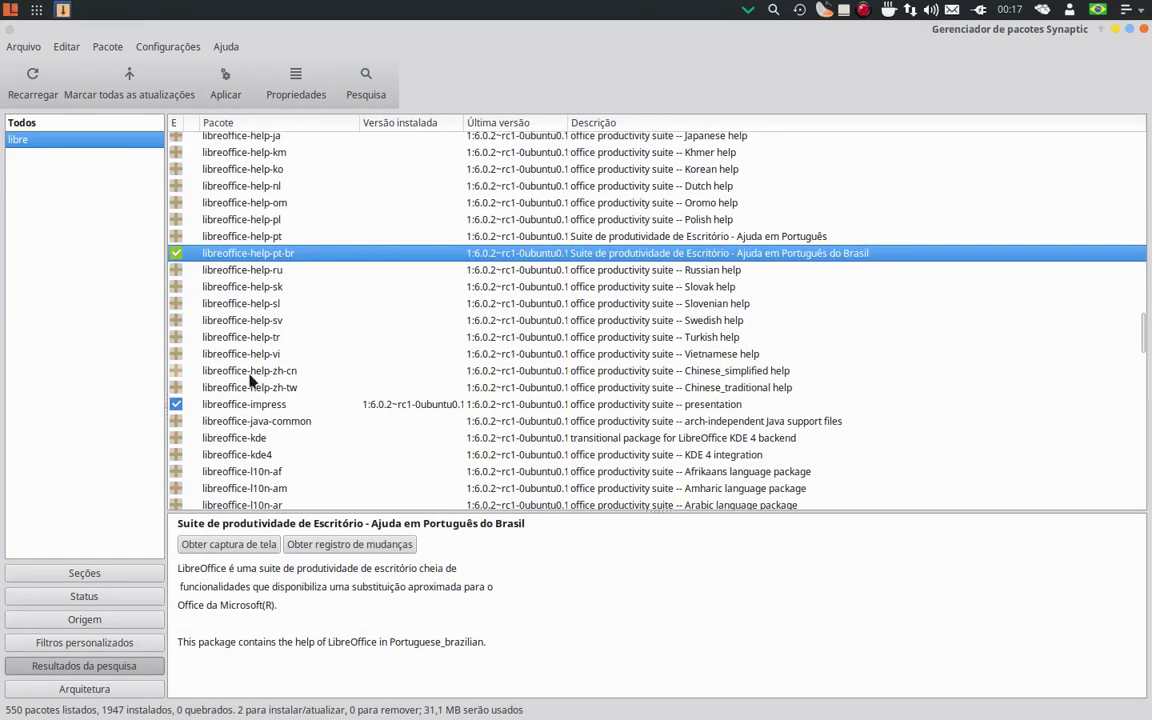
{"action": "scroll", "coordinate": [292, 331], "scroll_direction": "down", "scroll_amount": 20}
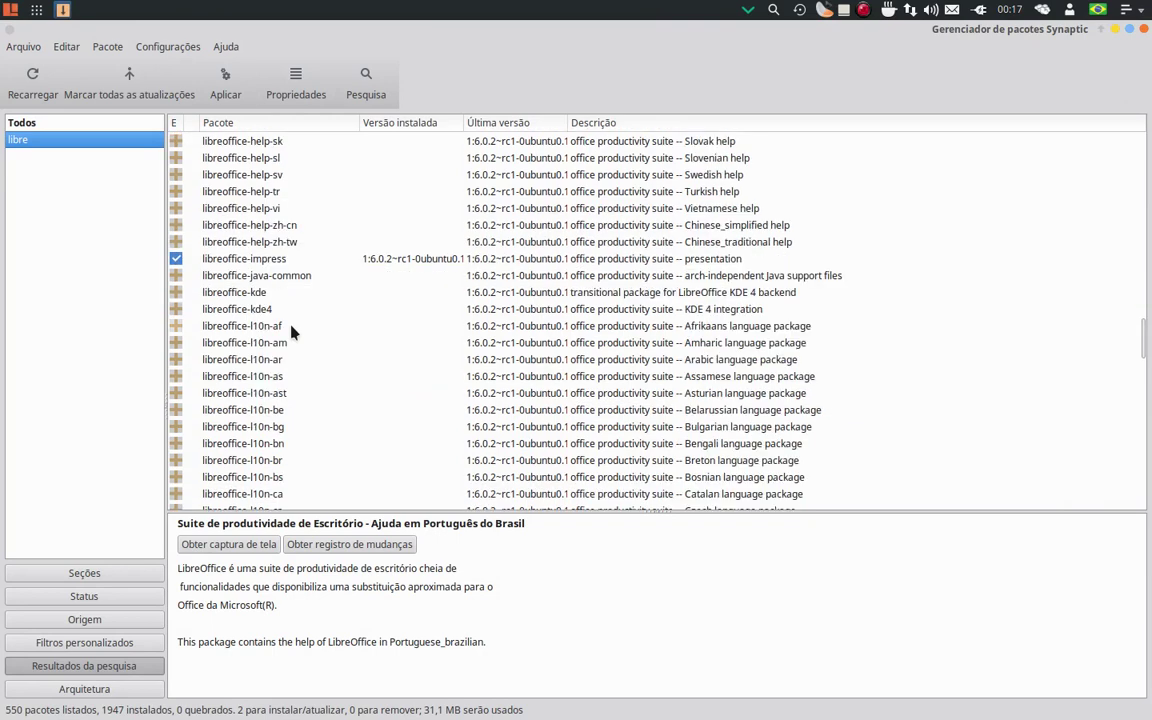
{"action": "scroll", "coordinate": [292, 331], "scroll_direction": "down", "scroll_amount": 3}
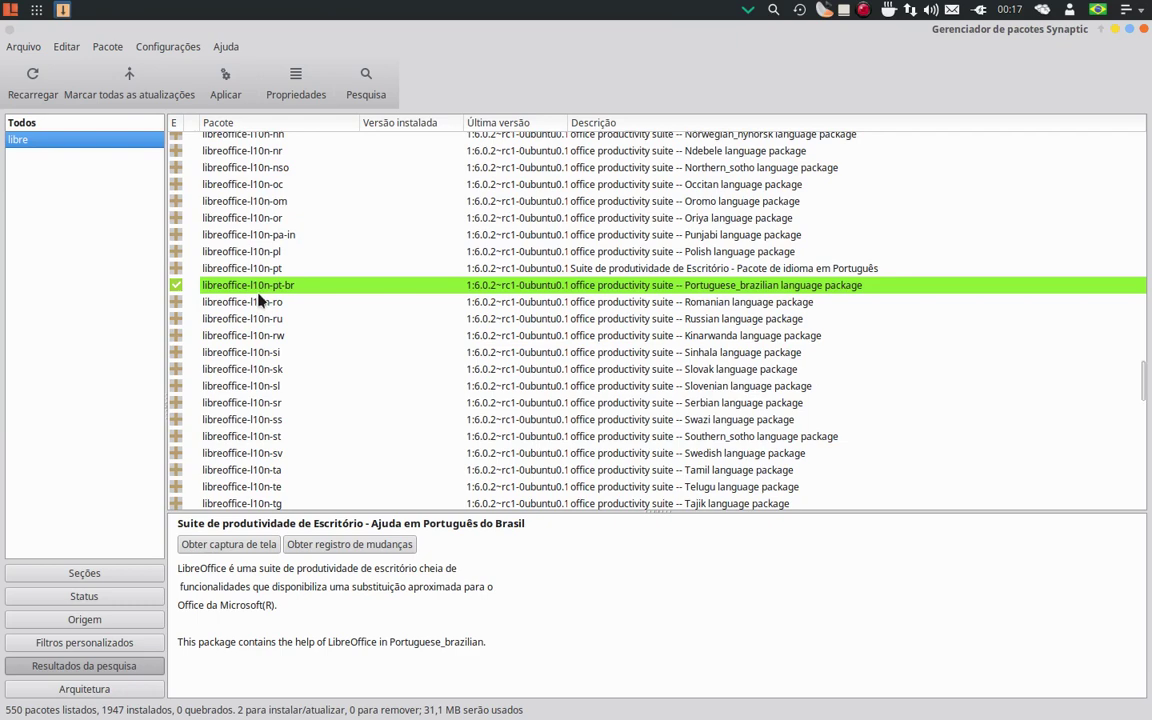
{"action": "scroll", "coordinate": [187, 174], "scroll_direction": "up", "scroll_amount": 5}
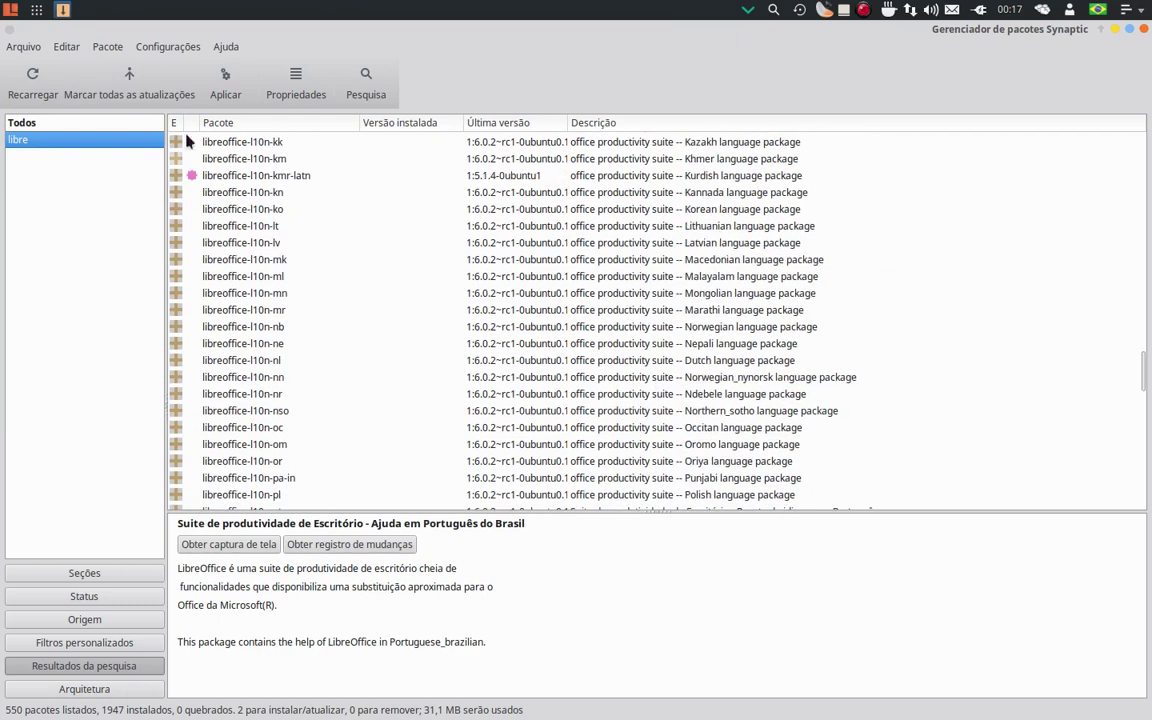
{"action": "scroll", "coordinate": [330, 383], "scroll_direction": "up", "scroll_amount": 13}
{"action": "scroll", "coordinate": [330, 383], "scroll_direction": "down", "scroll_amount": 6}
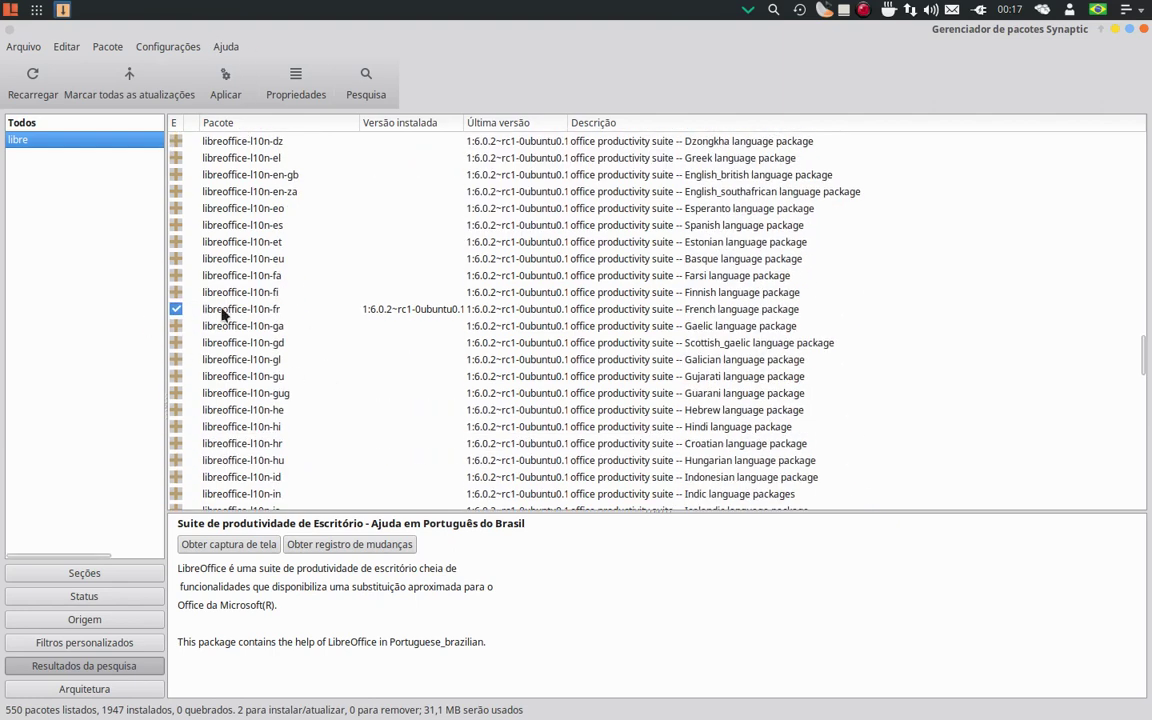
{"action": "scroll", "coordinate": [222, 313], "scroll_direction": "up", "scroll_amount": 18}
{"action": "scroll", "coordinate": [226, 314], "scroll_direction": "down", "scroll_amount": 4}
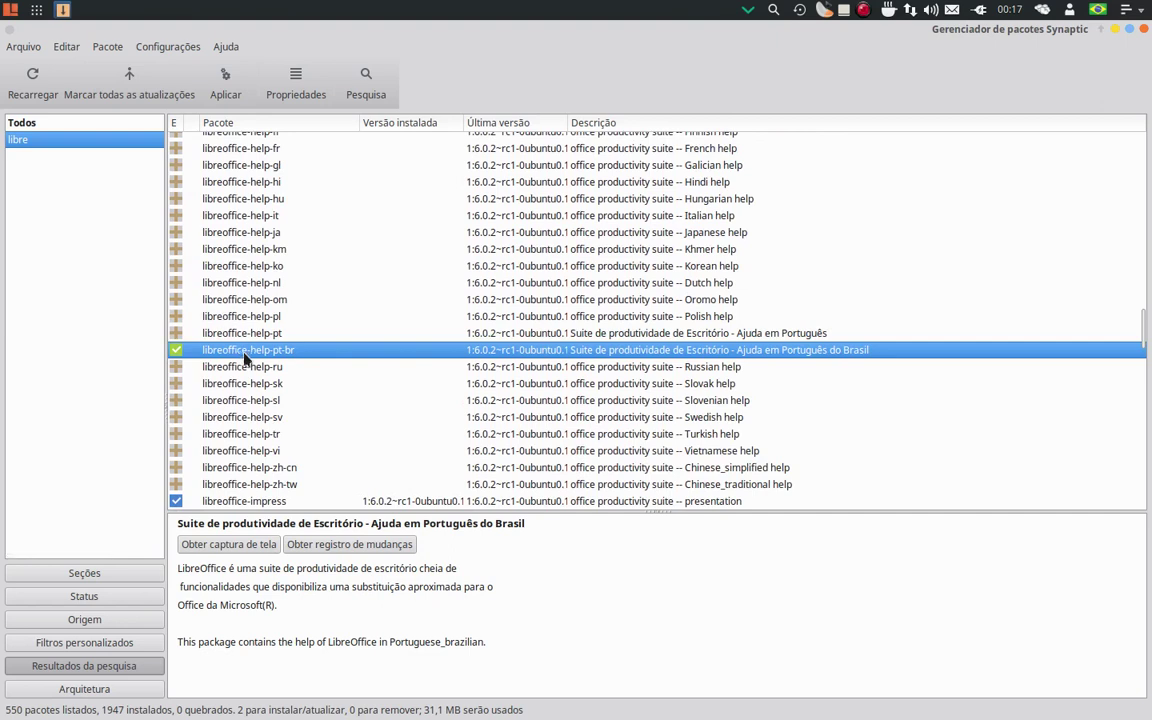
Apply the marked package changes, show the individual files being downloaded, and restore the Synaptic window from its maximized size.
{"action": "left_click", "coordinate": [220, 77]}
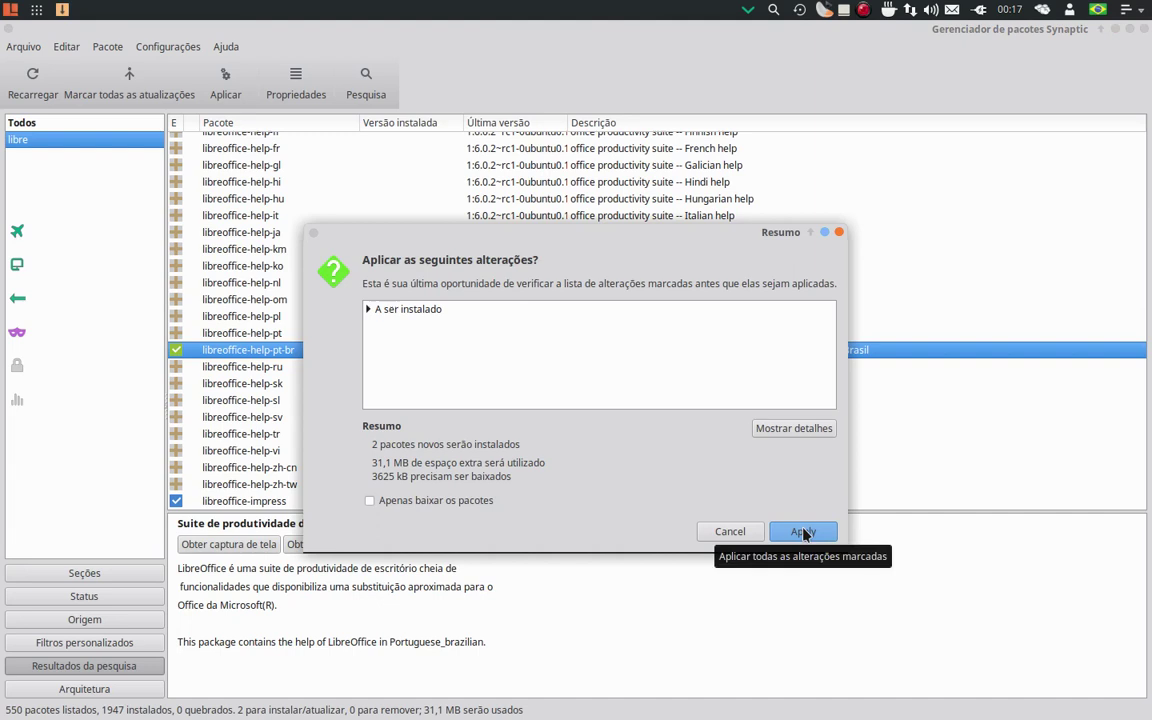
{"action": "left_click", "coordinate": [803, 532]}
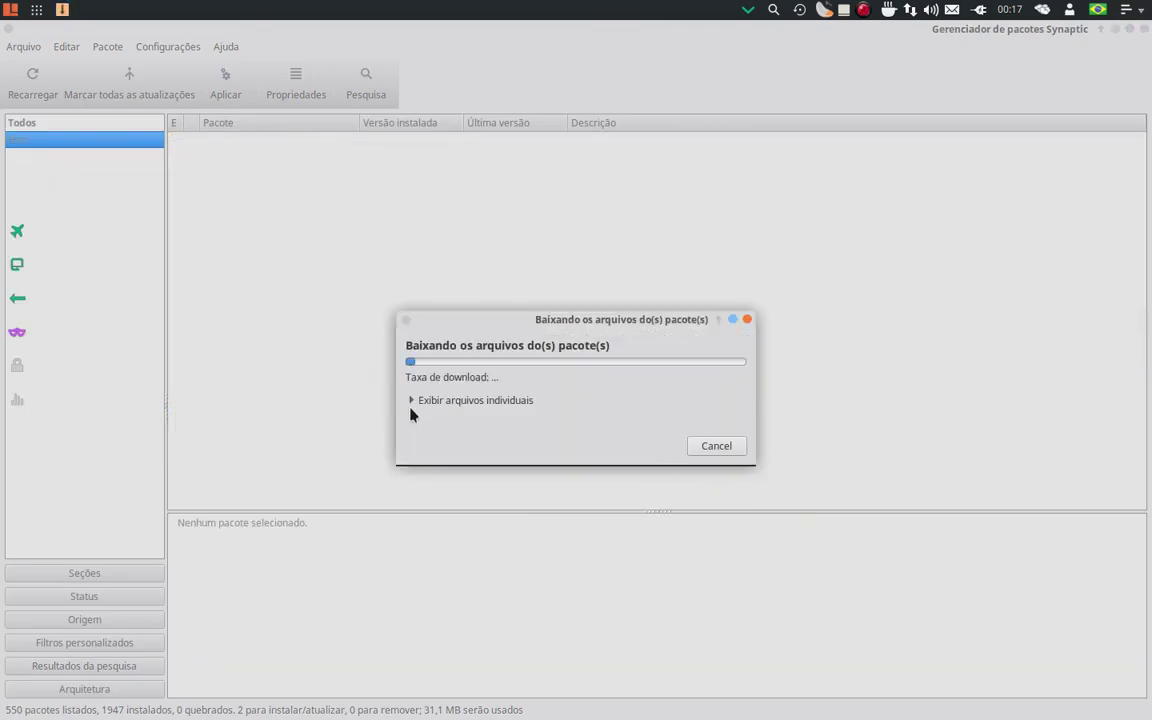
{"action": "left_click", "coordinate": [411, 400]}
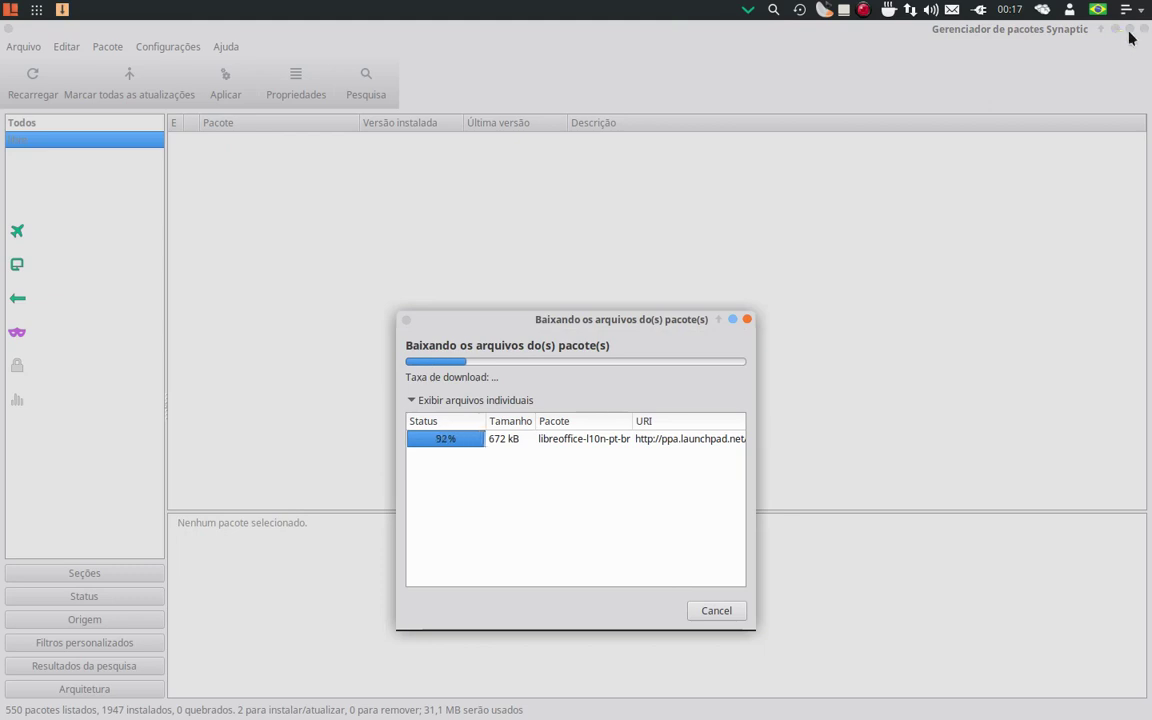
{"action": "double_click", "coordinate": [1010, 29]}
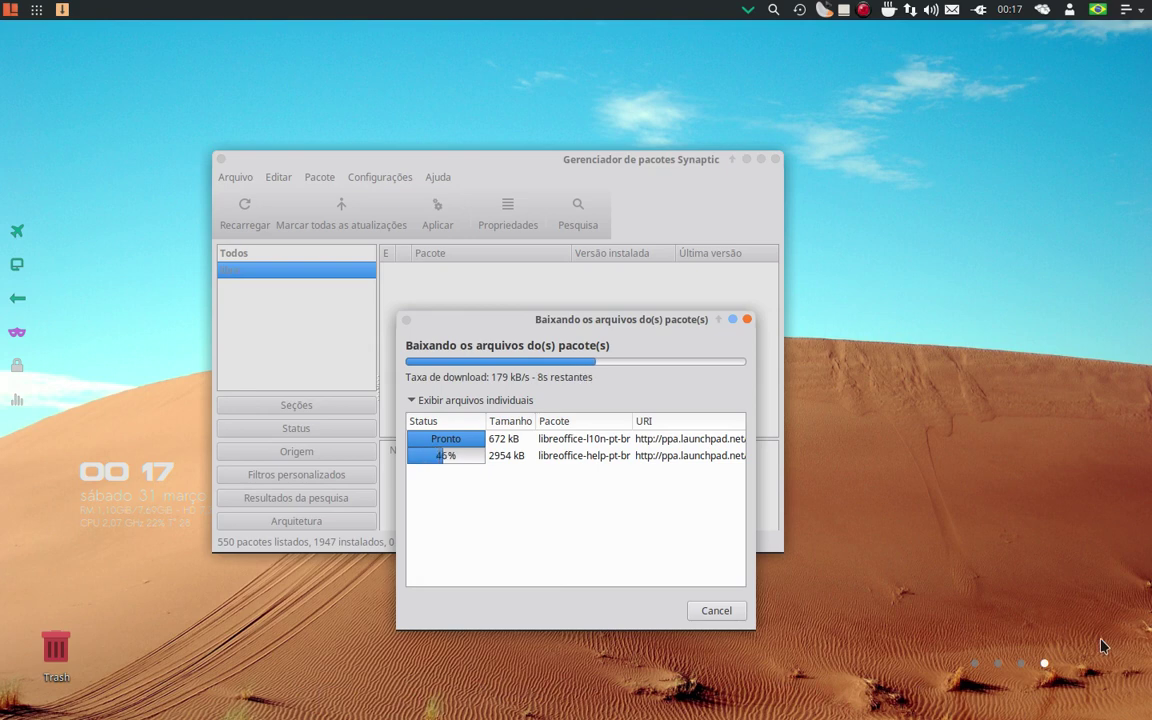
Open the Trash folder from the desktop, look through its contents, and select four album art images in the first row.
{"action": "double_click", "coordinate": [40, 648]}
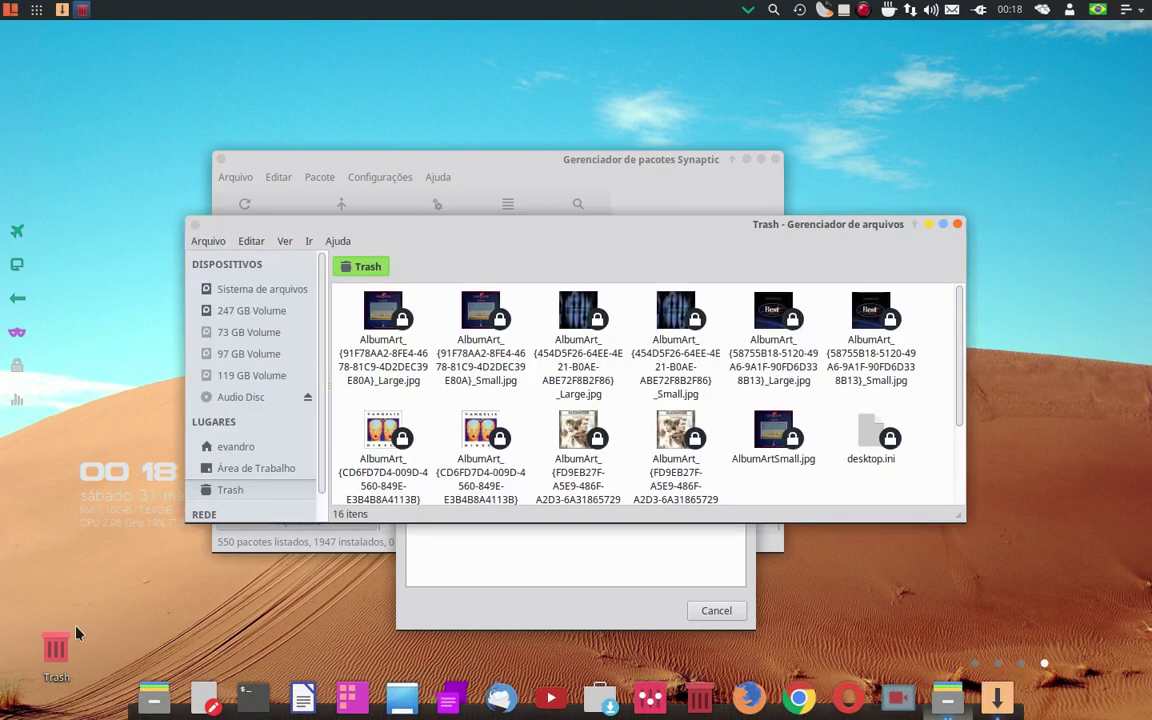
{"action": "scroll", "coordinate": [522, 365], "scroll_direction": "down", "scroll_amount": 3}
{"action": "scroll", "coordinate": [510, 410], "scroll_direction": "up", "scroll_amount": 2}
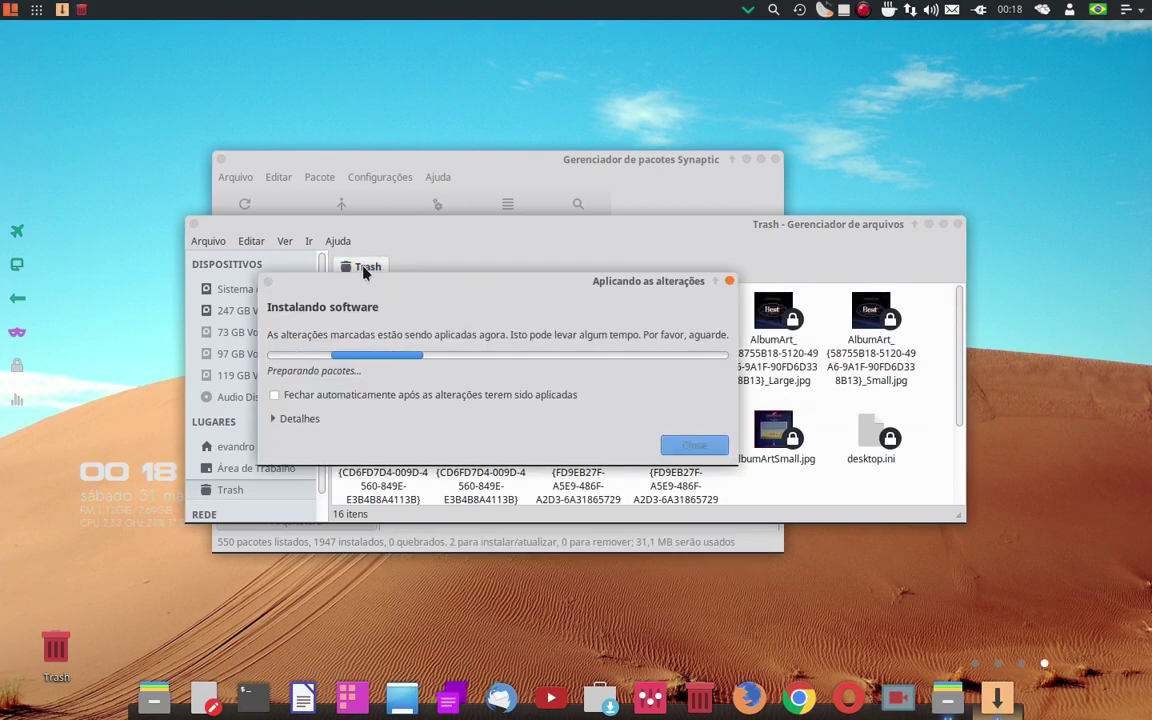
{"action": "left_click", "coordinate": [365, 268]}
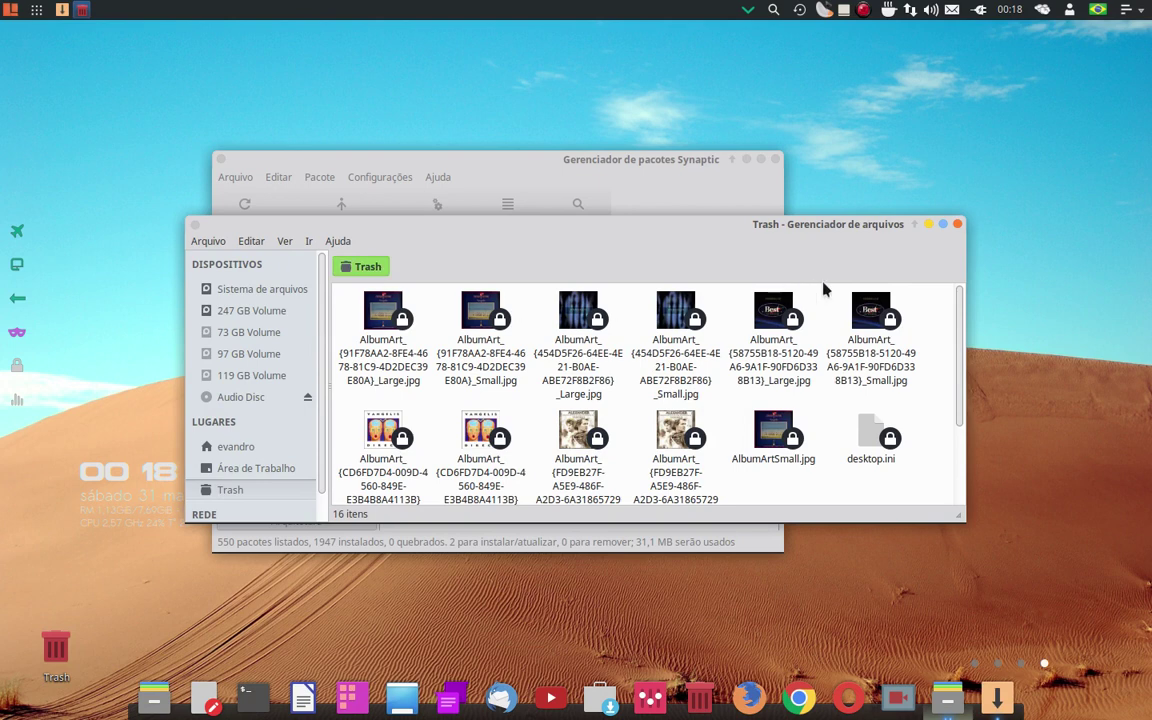
{"action": "left_click_drag", "start_coordinate": [938, 305], "coordinate": [510, 268]}
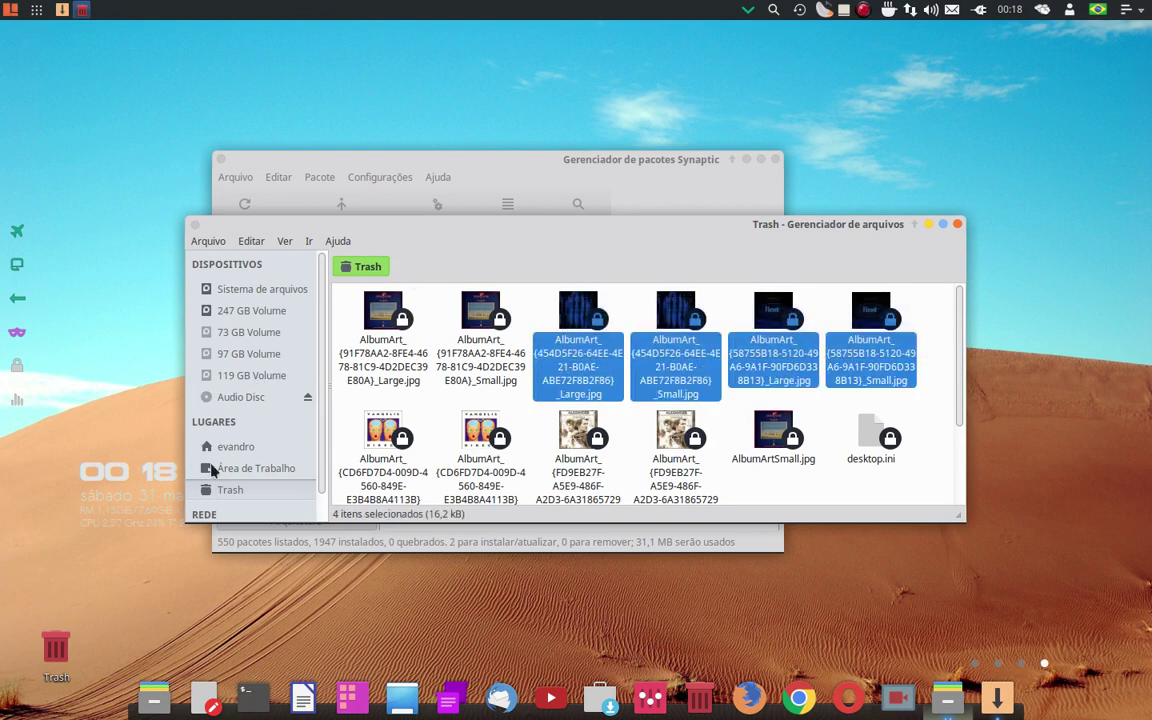
Permanently empty the trash from the file manager's places list and close the Trash window.
{"action": "right_click", "coordinate": [236, 490]}
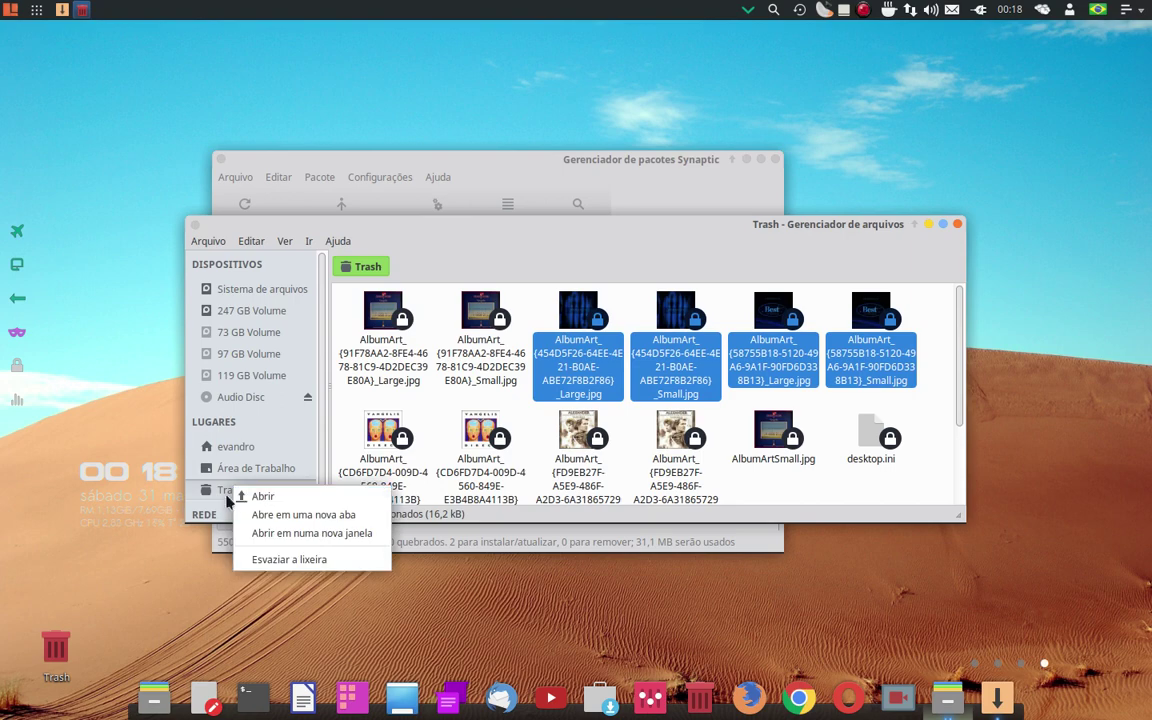
{"action": "left_click", "coordinate": [262, 559]}
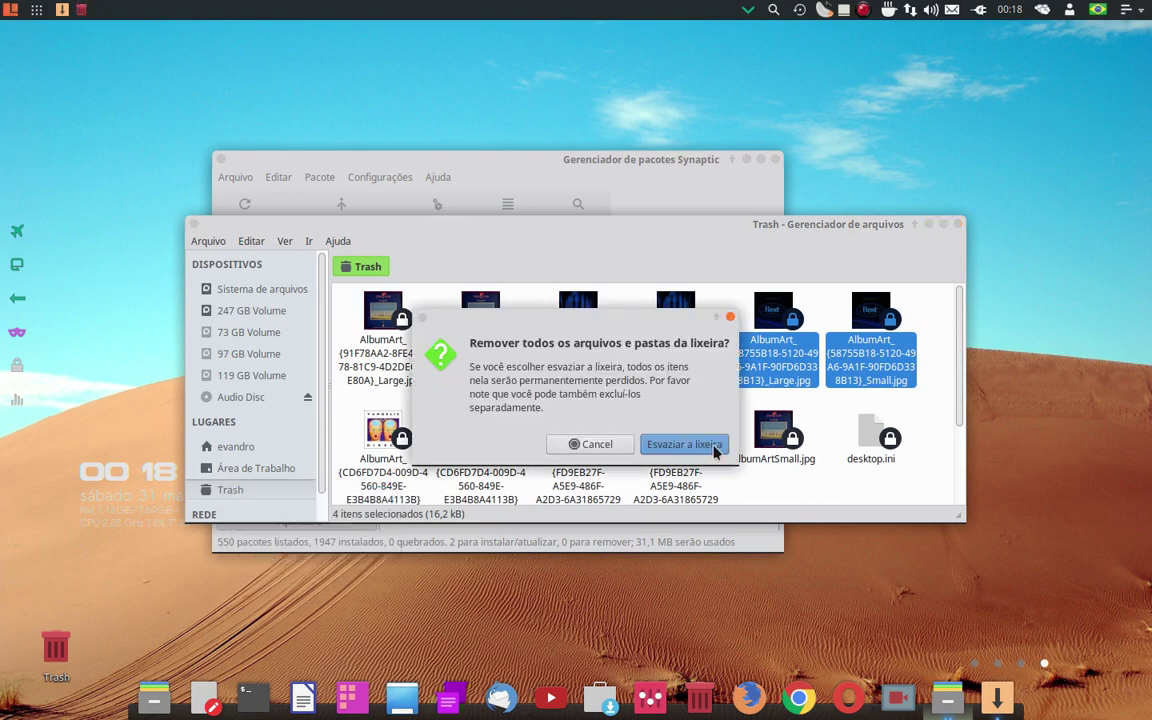
{"action": "left_click", "coordinate": [662, 444]}
{"action": "left_click", "coordinate": [957, 225]}
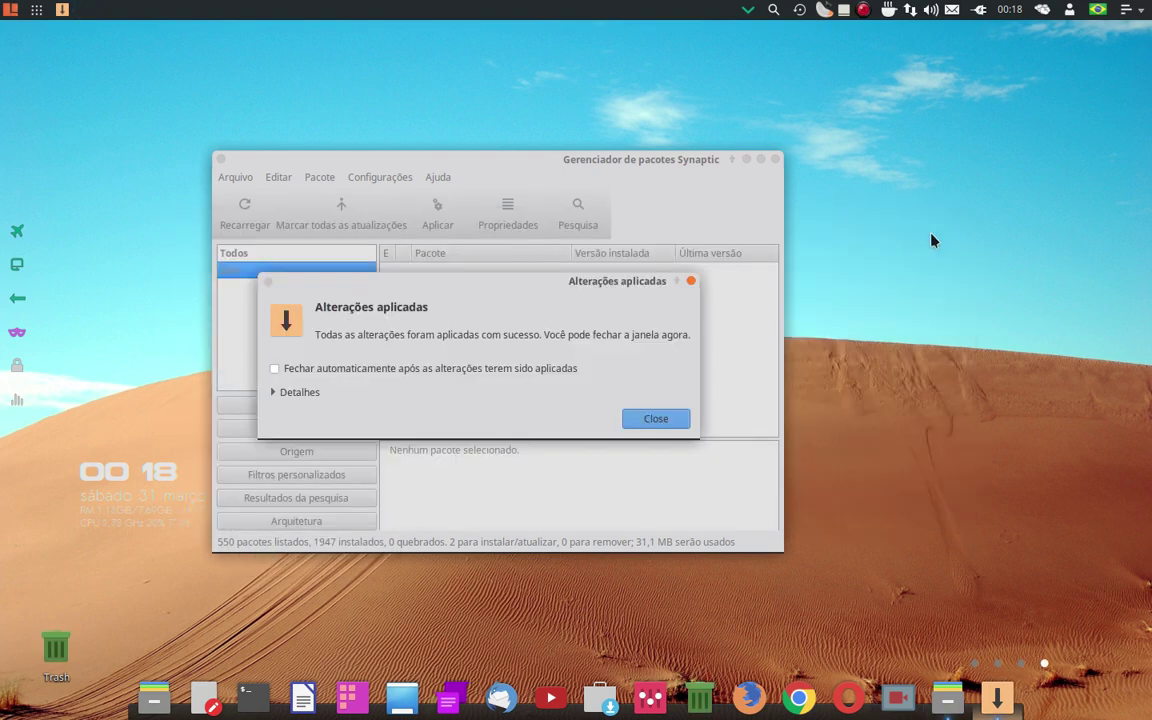
Dismiss the dialog for the applied changes and compare the list of all packages with the "libre" search results.
{"action": "left_click", "coordinate": [648, 420]}
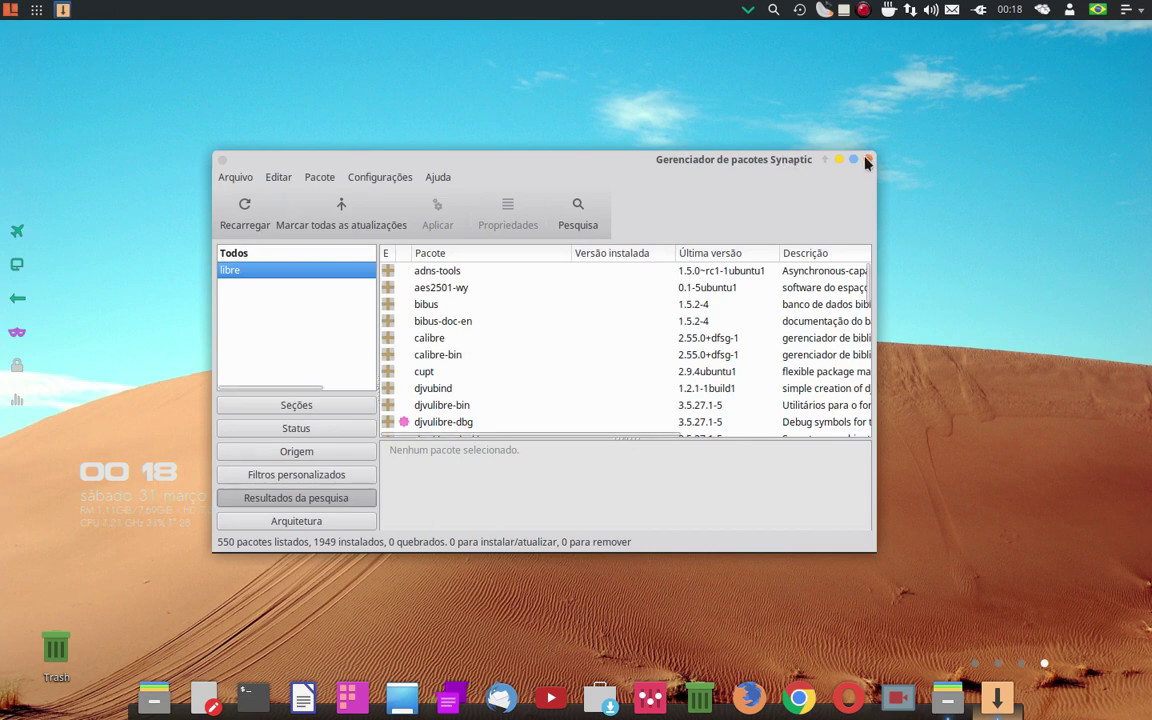
{"action": "left_click", "coordinate": [247, 253]}
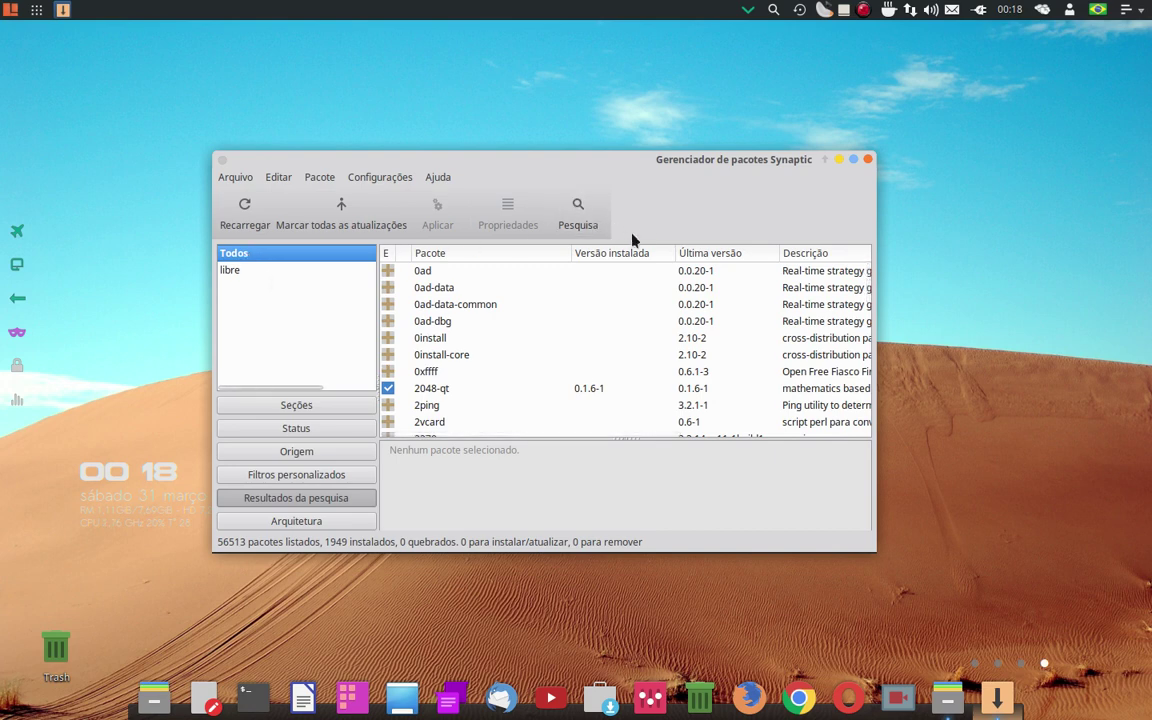
{"action": "left_click", "coordinate": [225, 271]}
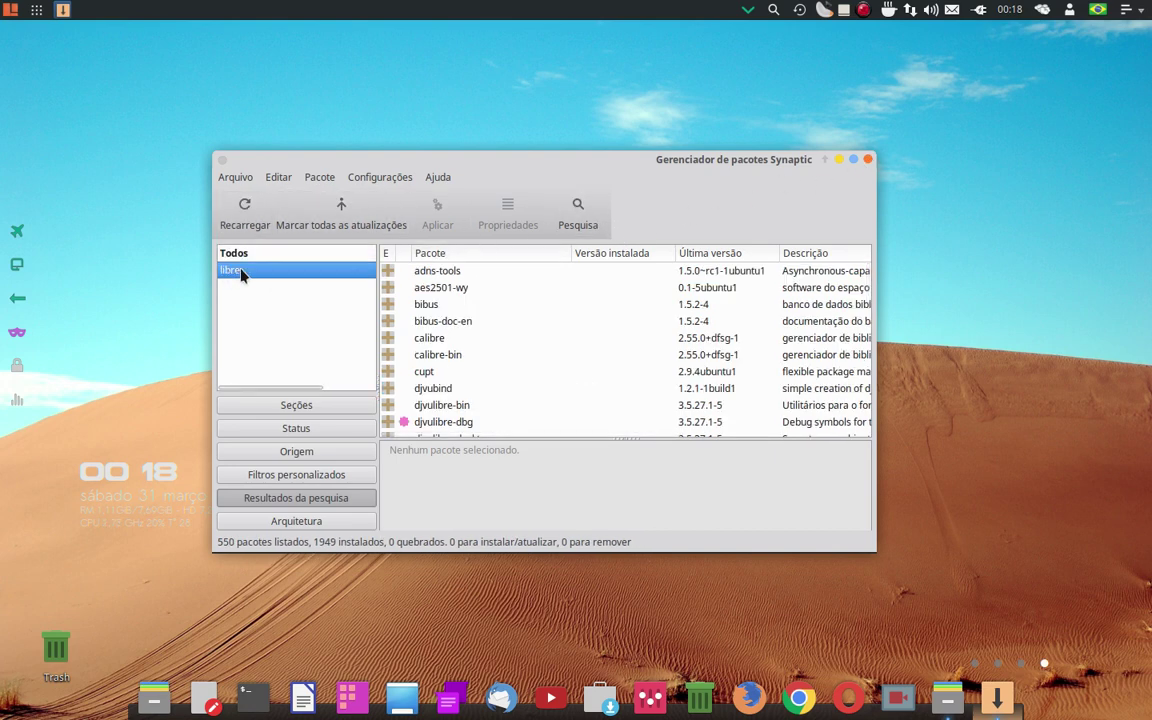
List all packages, reload the package information from the repositories, and move the download progress dialog away from the window's centre.
{"action": "left_click", "coordinate": [240, 253]}
{"action": "left_click", "coordinate": [242, 222]}
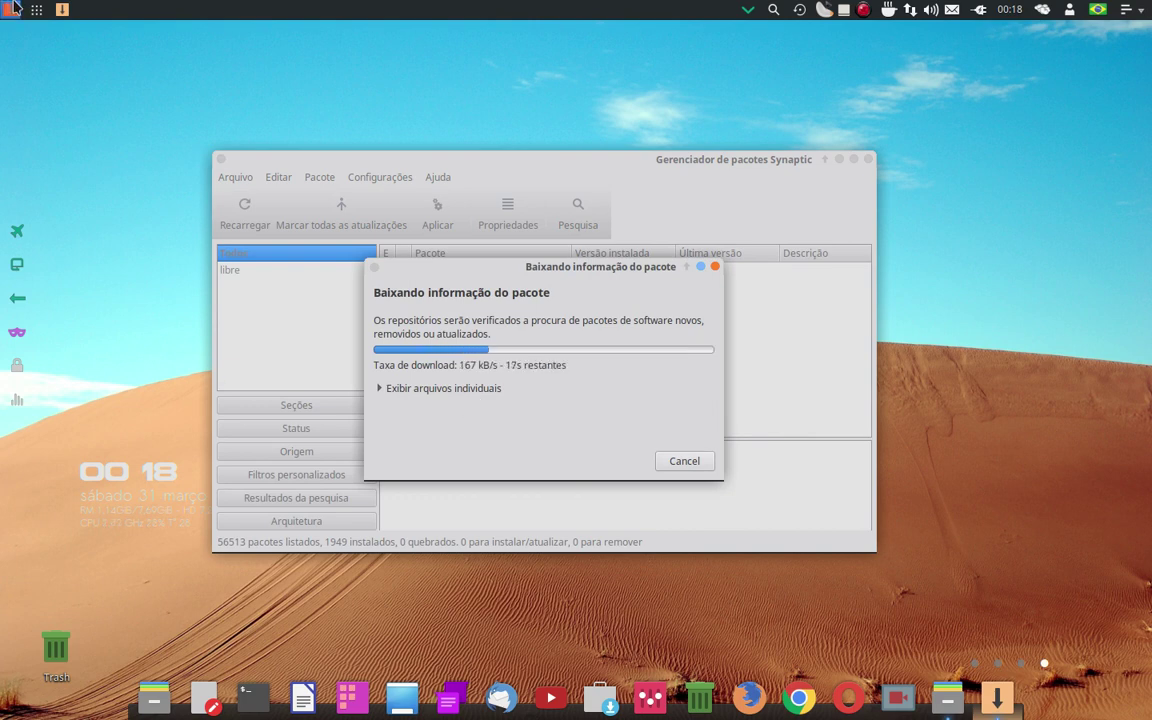
{"action": "left_click_drag", "start_coordinate": [548, 267], "coordinate": [670, 400]}
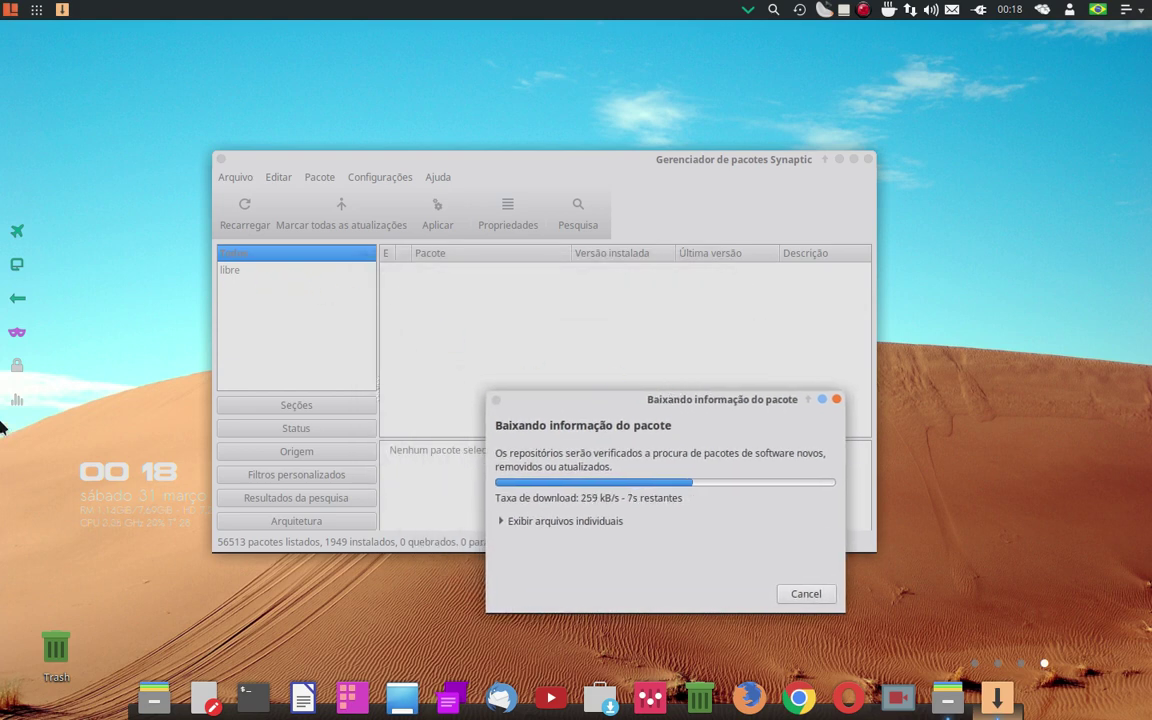
{"action": "left_click", "coordinate": [5, 12]}
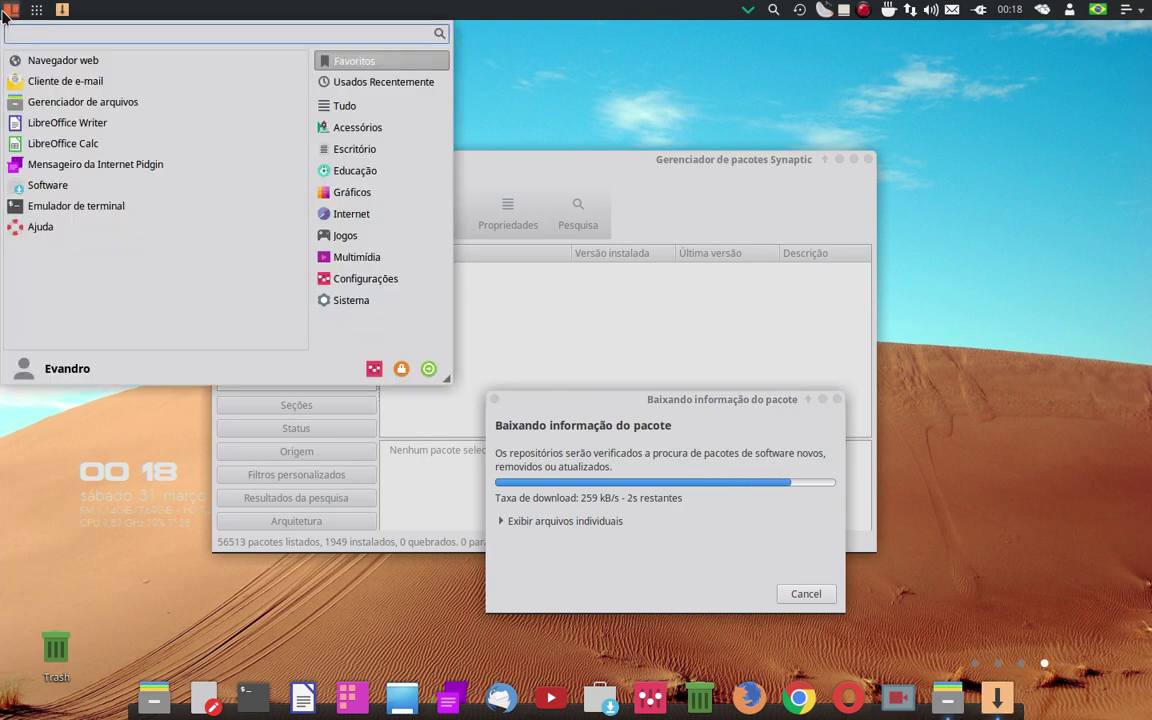
{"action": "left_click", "coordinate": [5, 12]}
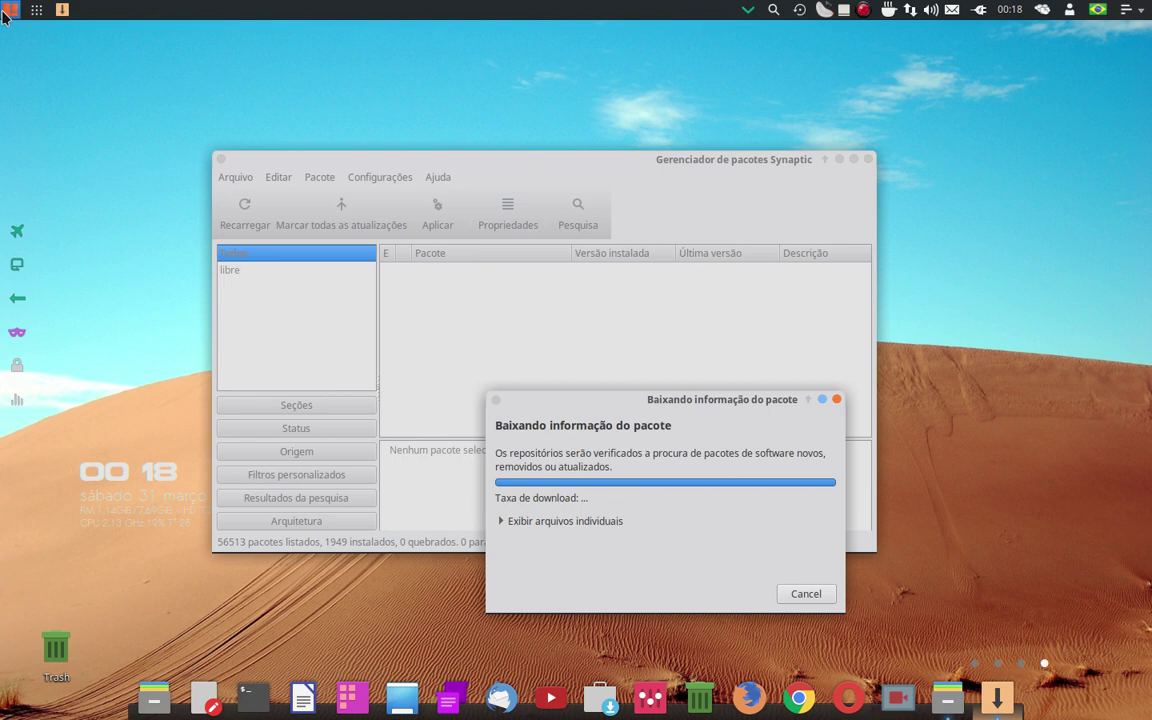
{"action": "left_click", "coordinate": [5, 12]}
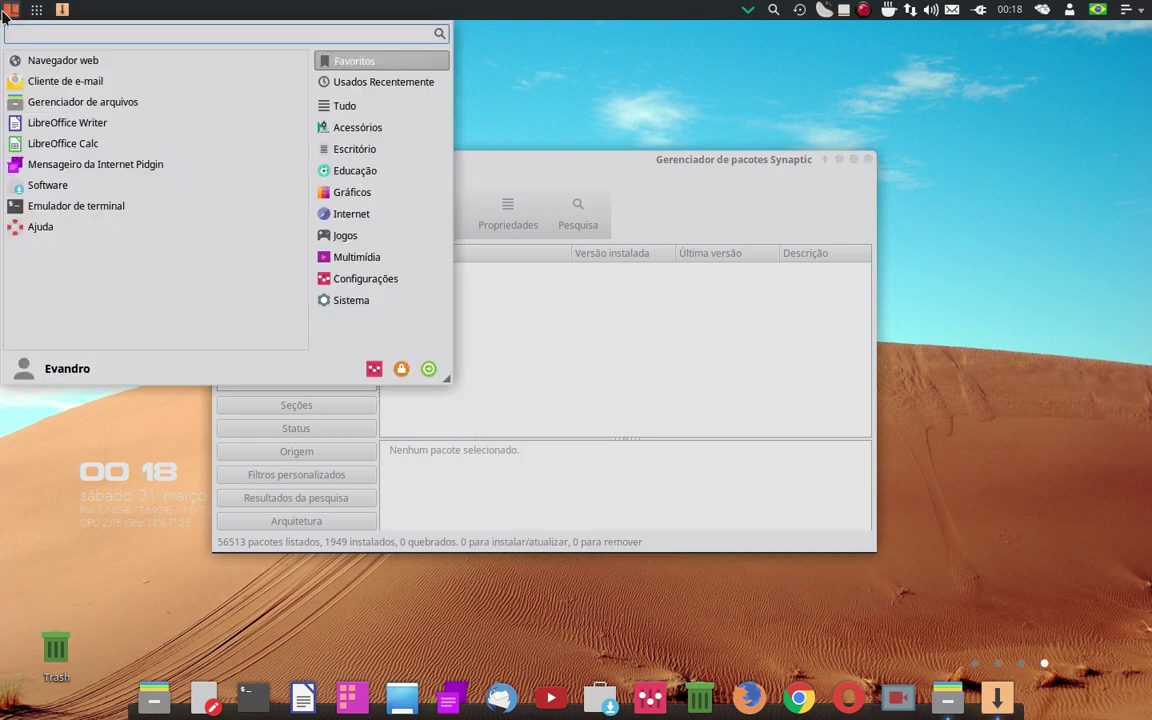
{"action": "left_click", "coordinate": [5, 12]}
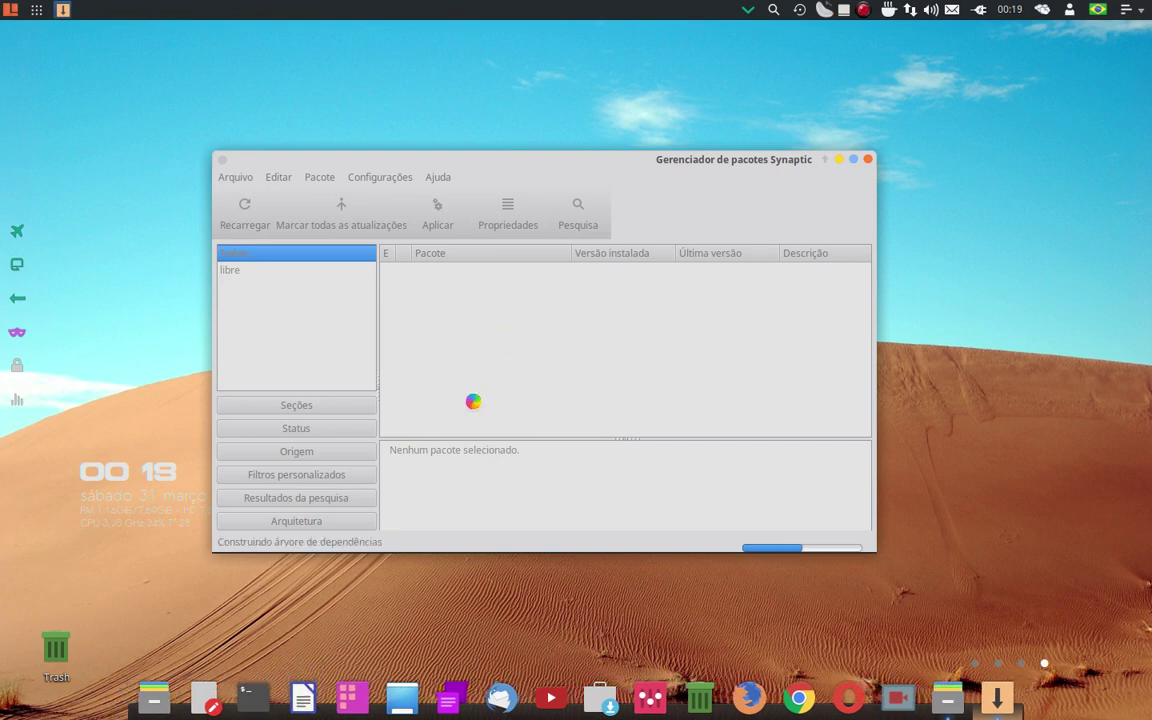
Open LibreOffice Writer and examine the language of its menus, from Arquivo through Janela and Ajuda.
{"action": "left_click", "coordinate": [305, 703]}
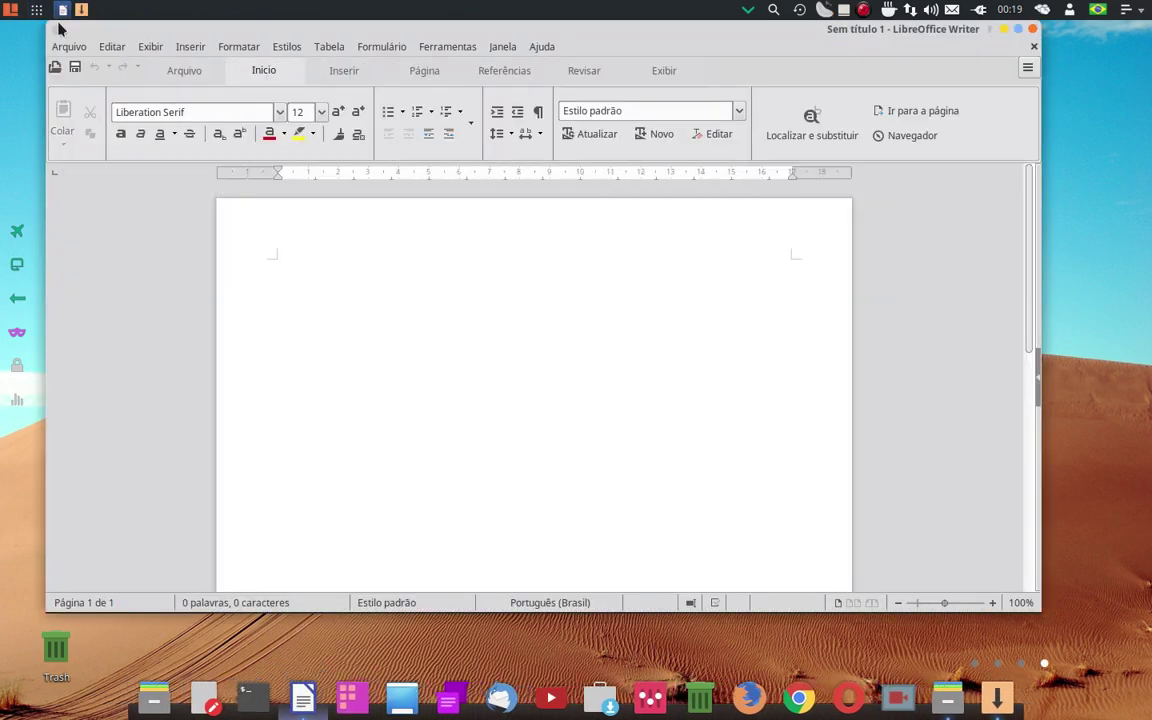
{"action": "left_click", "coordinate": [75, 47]}
{"action": "mouse_move", "coordinate": [440, 42]}
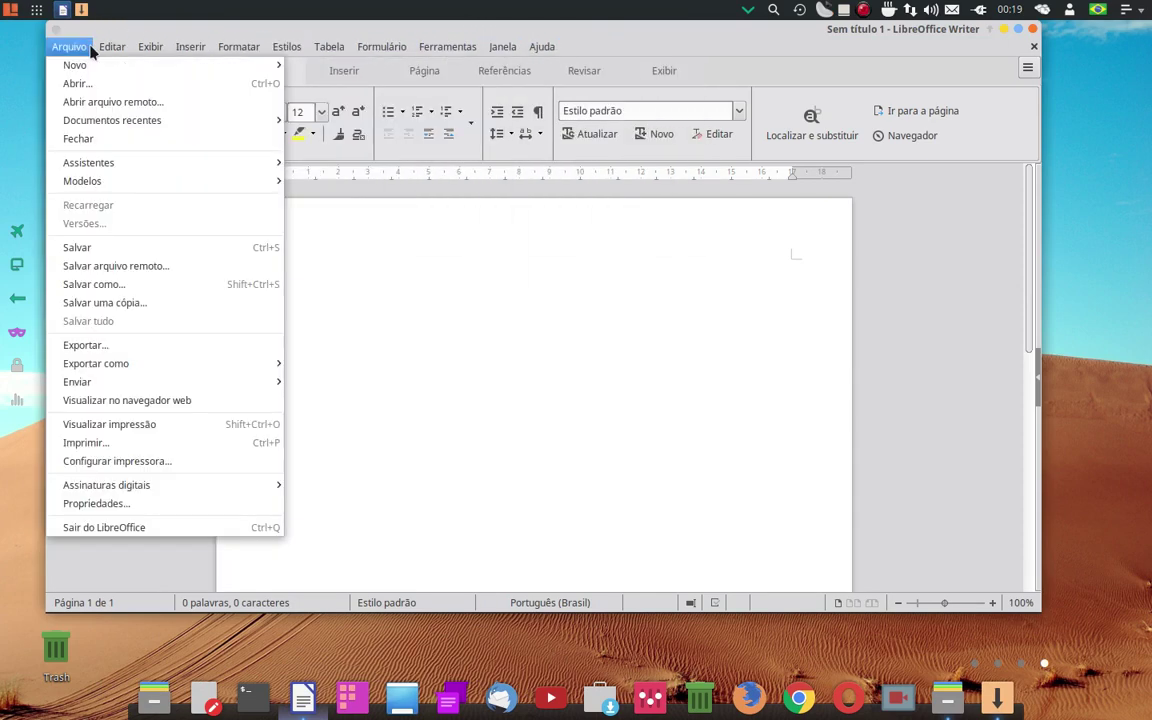
{"action": "mouse_move", "coordinate": [505, 46]}
{"action": "mouse_move", "coordinate": [556, 45]}
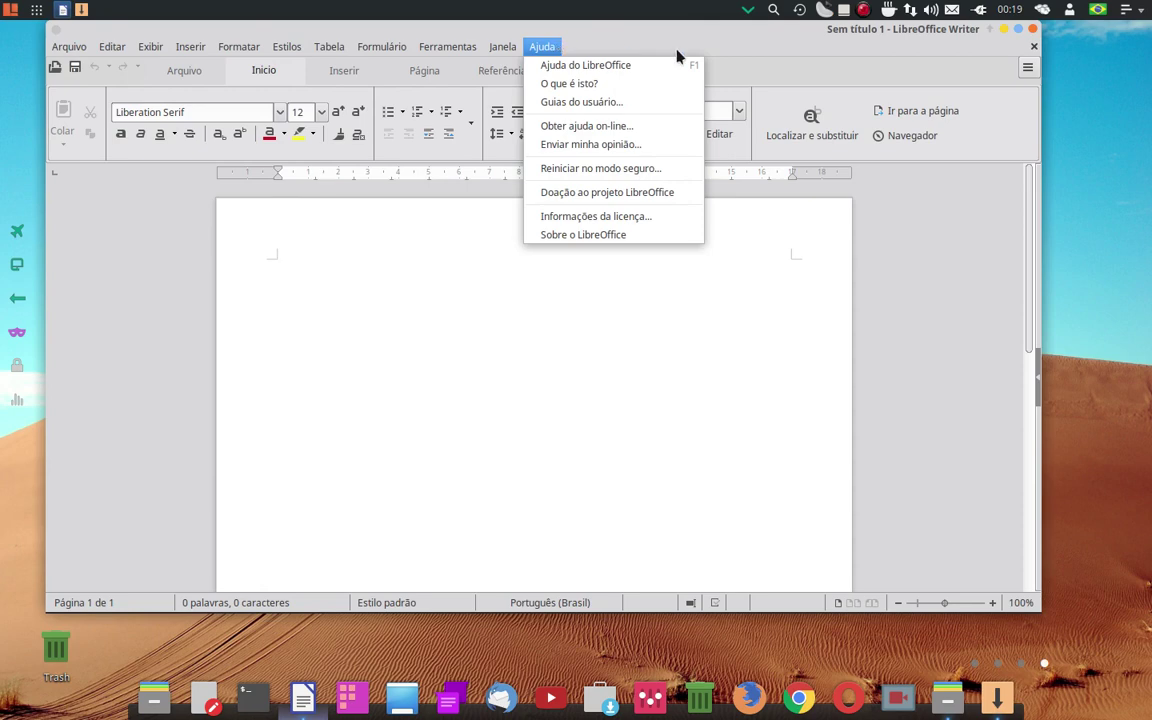
{"action": "left_click", "coordinate": [720, 39]}
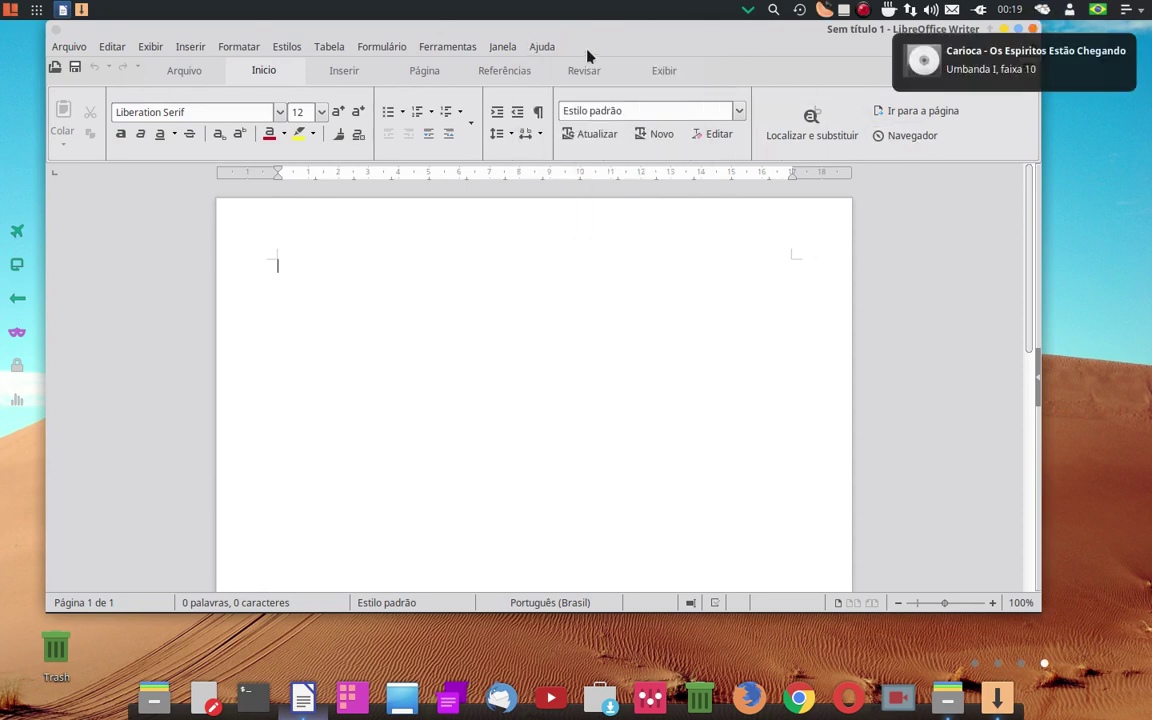
{"action": "left_click", "coordinate": [503, 46]}
{"action": "left_click", "coordinate": [546, 46]}
Close the LibreOffice Writer and Synaptic windows and switch to the first workspace.
{"action": "left_click", "coordinate": [1033, 29]}
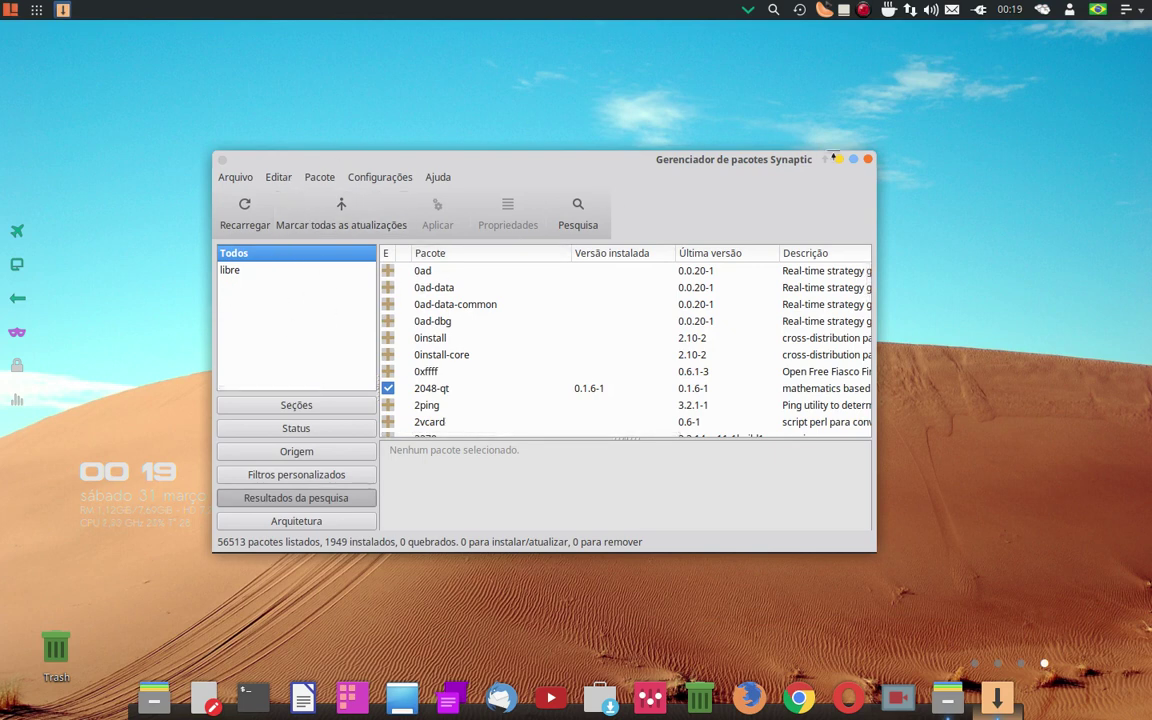
{"action": "left_click", "coordinate": [868, 160]}
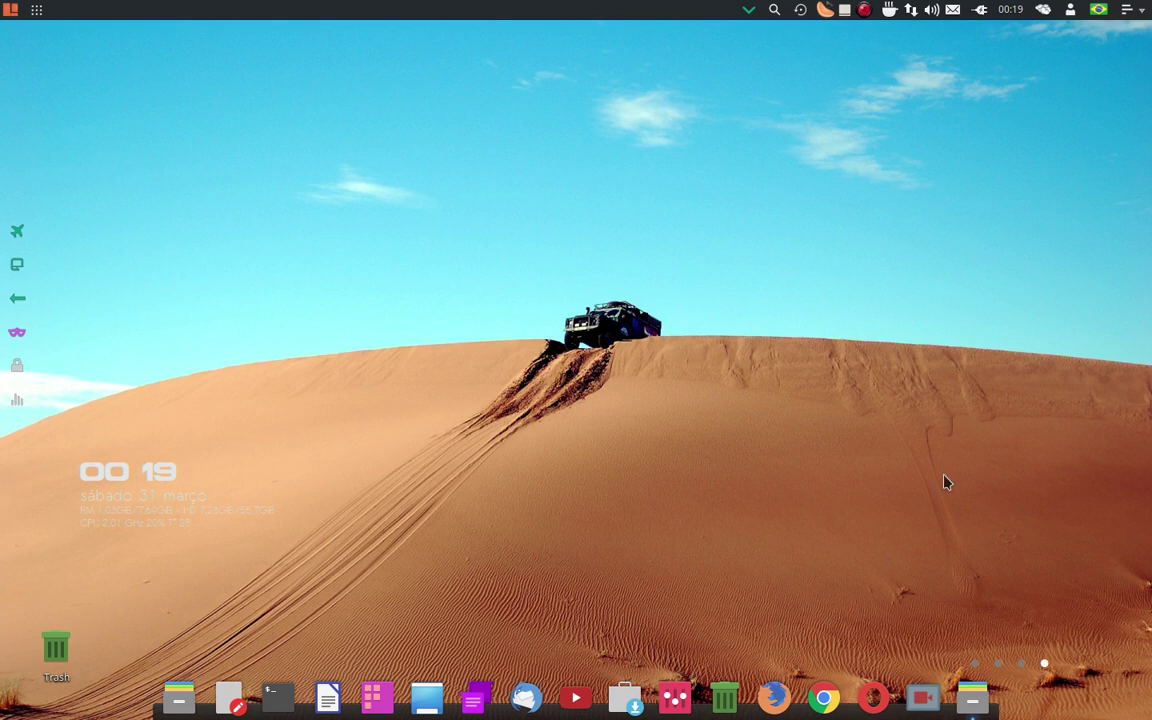
{"action": "mouse_move", "coordinate": [1150, 262]}
{"action": "left_click", "coordinate": [1100, 220]}
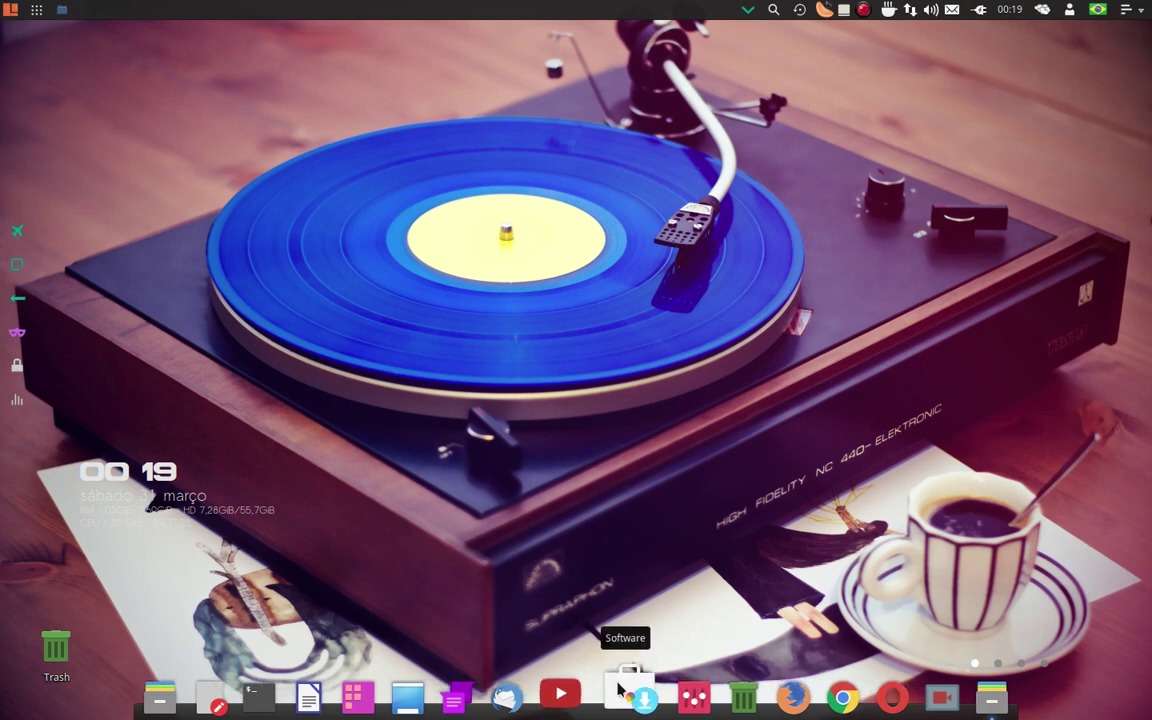
Open the Software store and look through its featured application, Editor's Picks, recommended graphics applications and categories.
{"action": "left_click", "coordinate": [618, 688]}
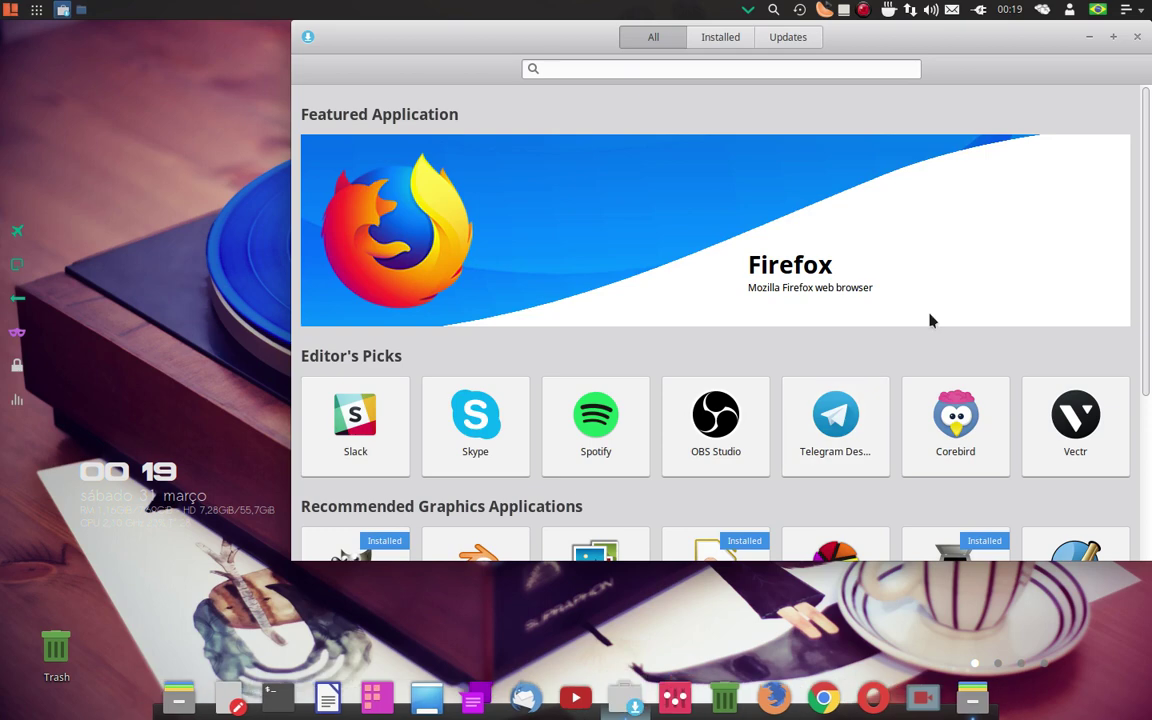
{"action": "scroll", "coordinate": [798, 343], "scroll_direction": "down", "scroll_amount": 1}
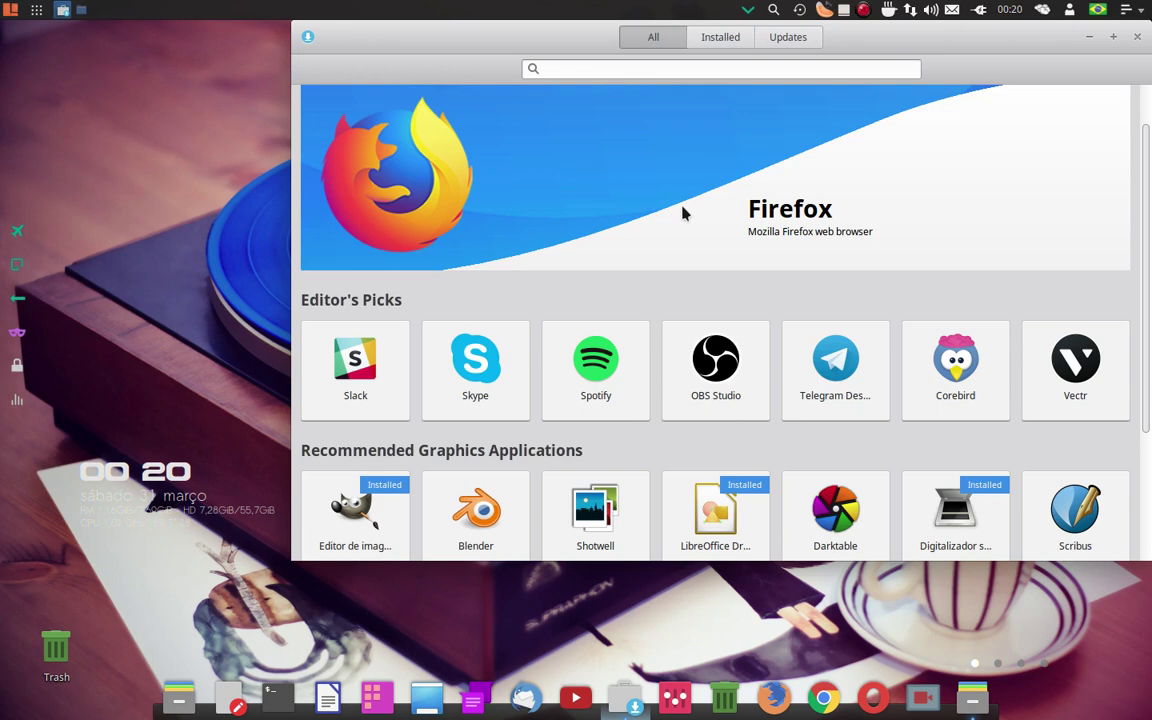
{"action": "scroll", "coordinate": [802, 290], "scroll_direction": "down", "scroll_amount": 4}
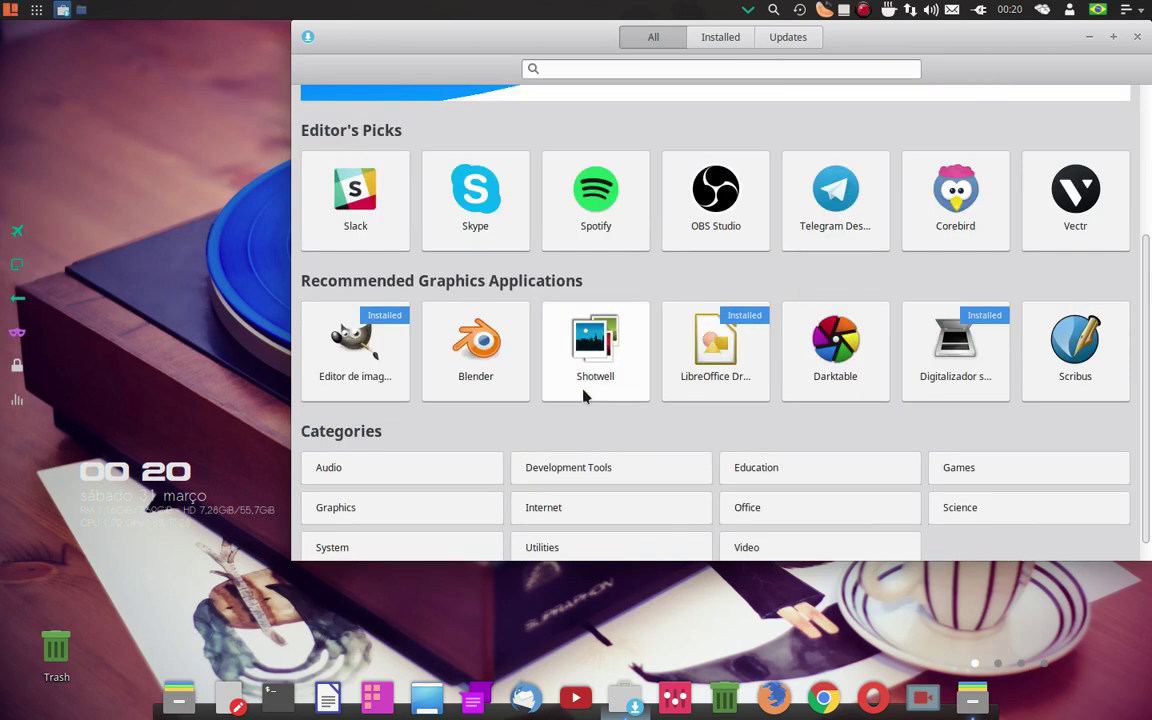
{"action": "scroll", "coordinate": [705, 385], "scroll_direction": "up", "scroll_amount": 4}
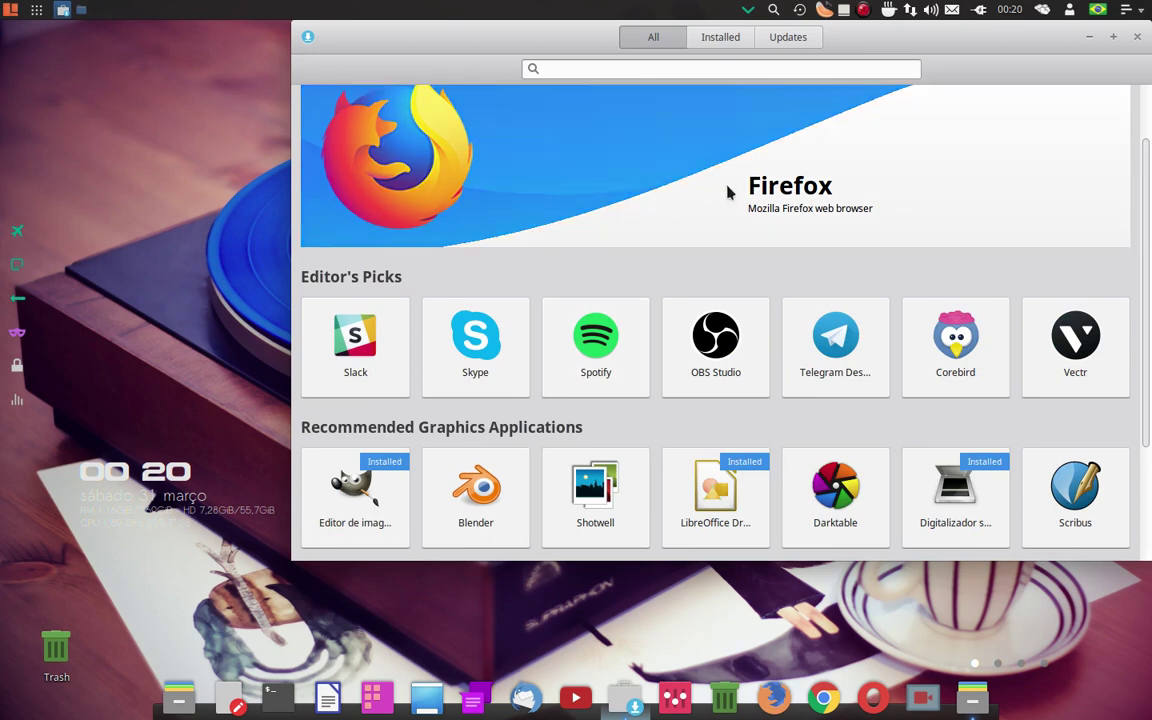
{"action": "scroll", "coordinate": [778, 288], "scroll_direction": "down", "scroll_amount": 1}
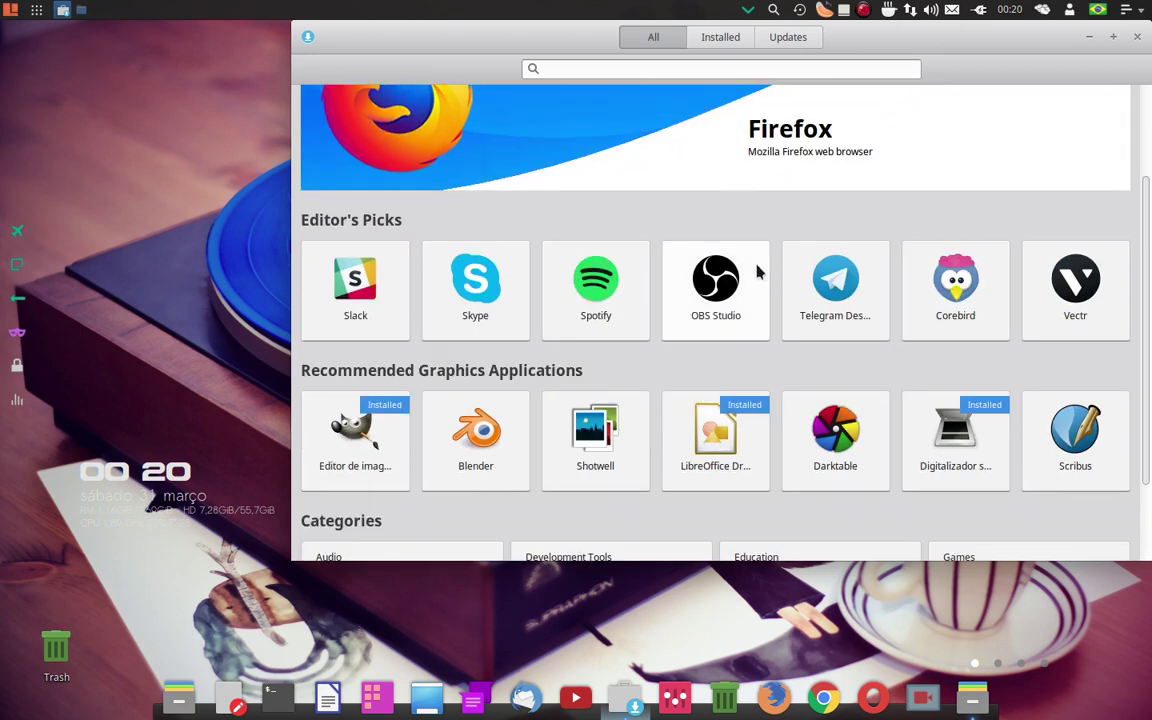